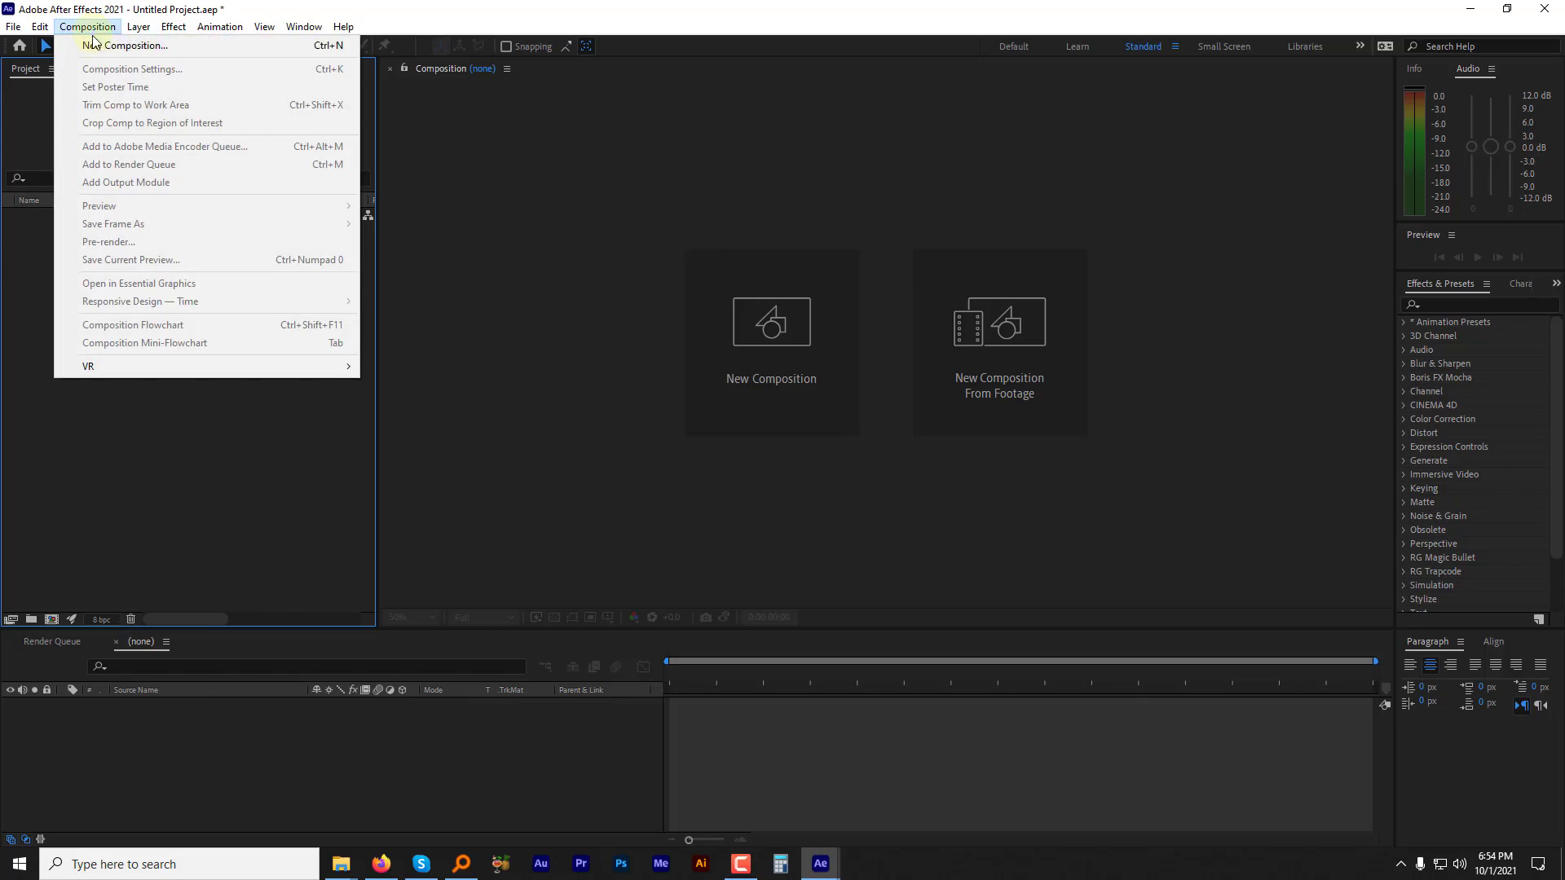
Step: Create Main Comp from the HDTV 1080 preset at 30 fps with a 10-second duration
left_click(96, 45)
type("Main Comp")
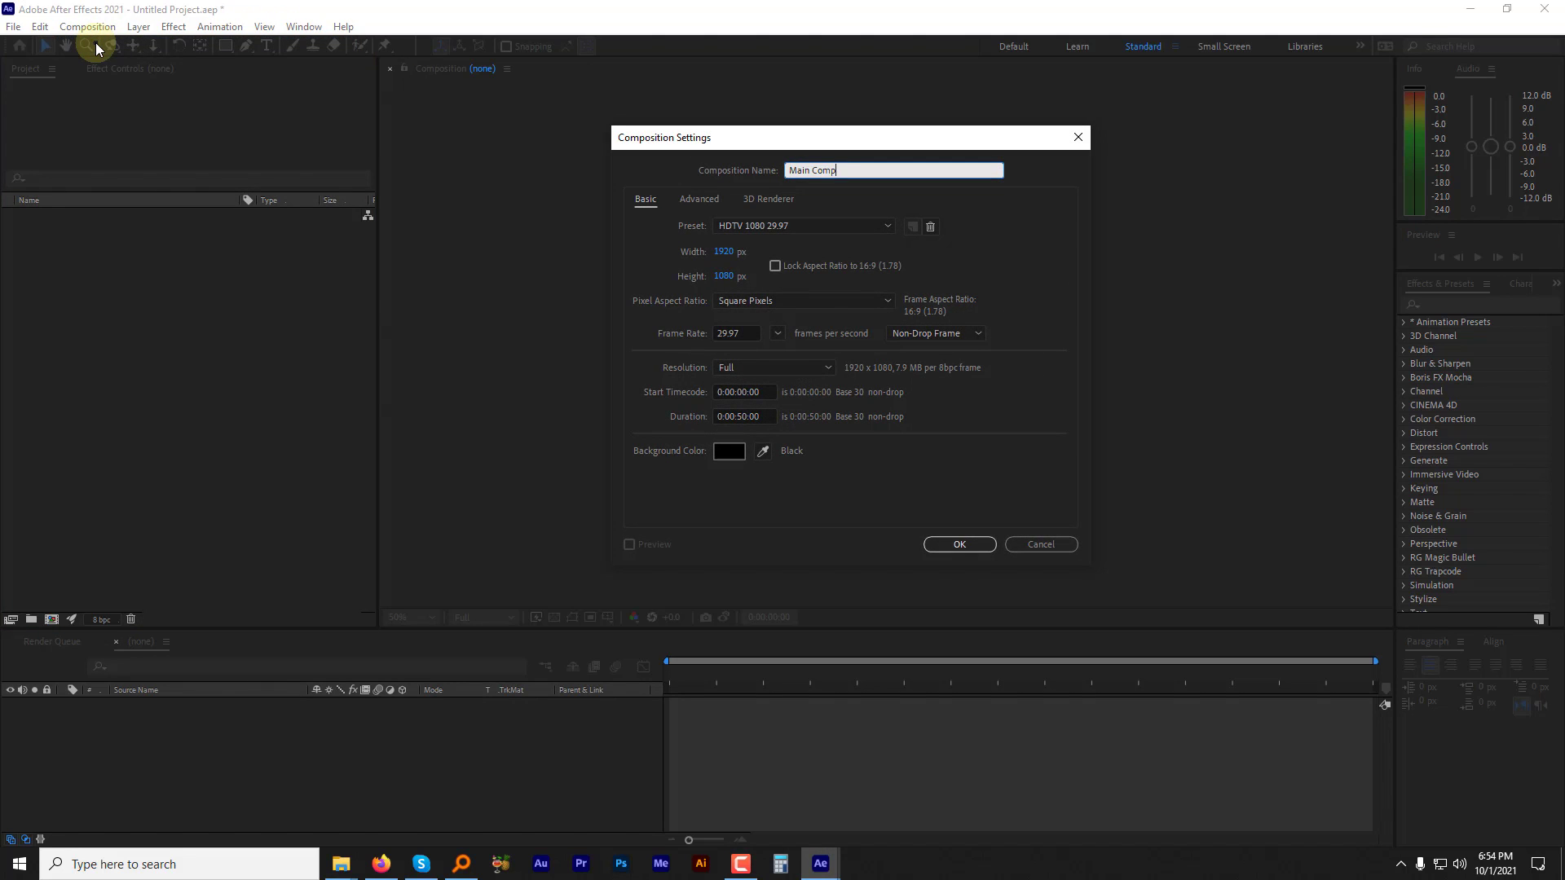
left_click(782, 226)
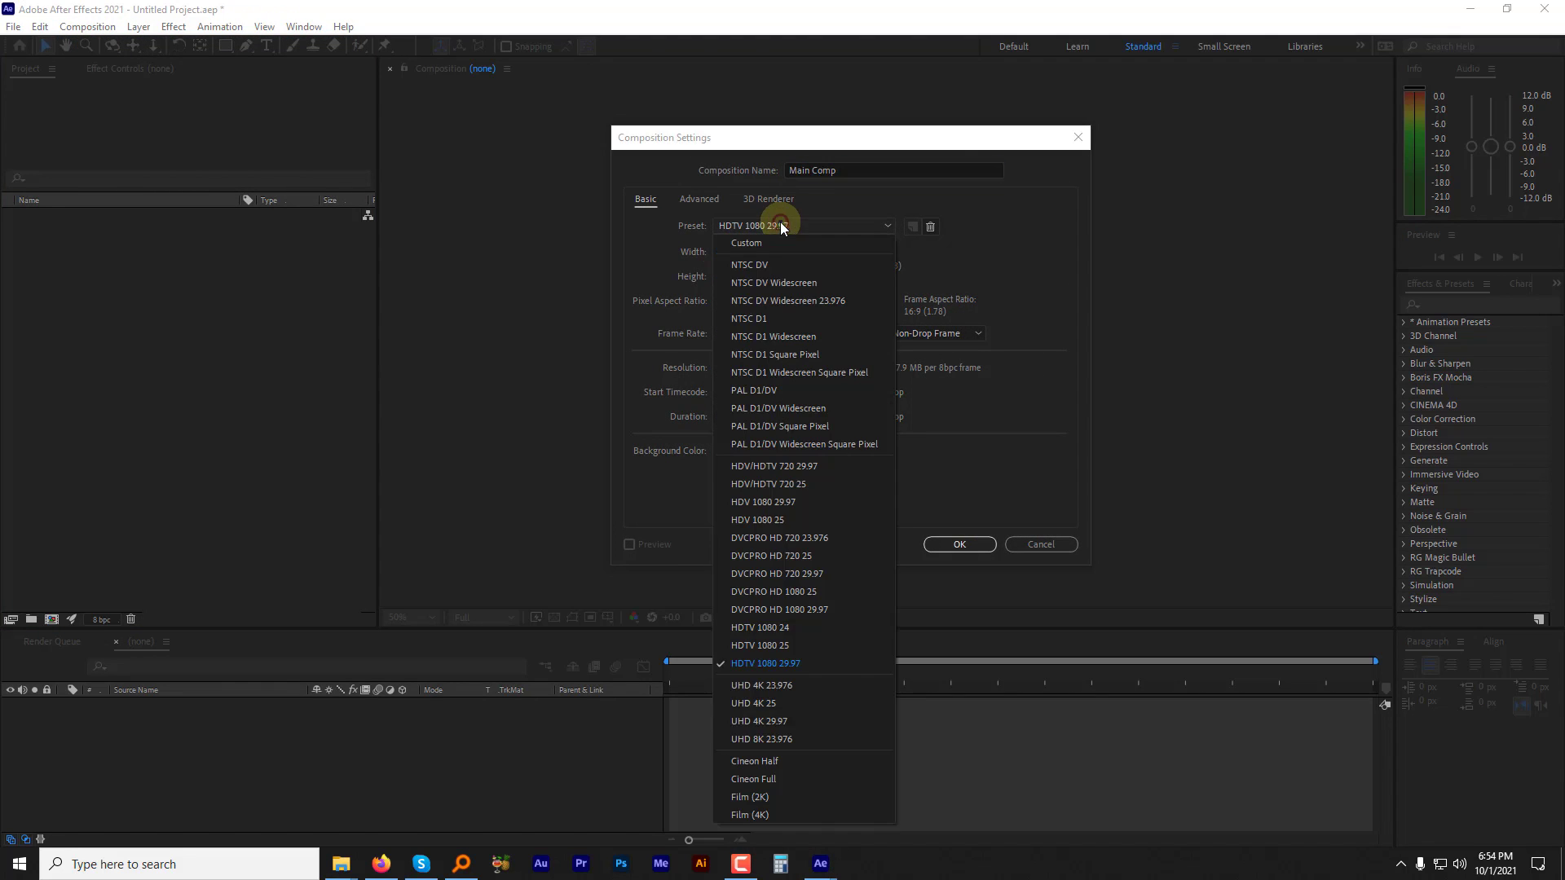
left_click(790, 671)
left_click(778, 334)
left_click(783, 473)
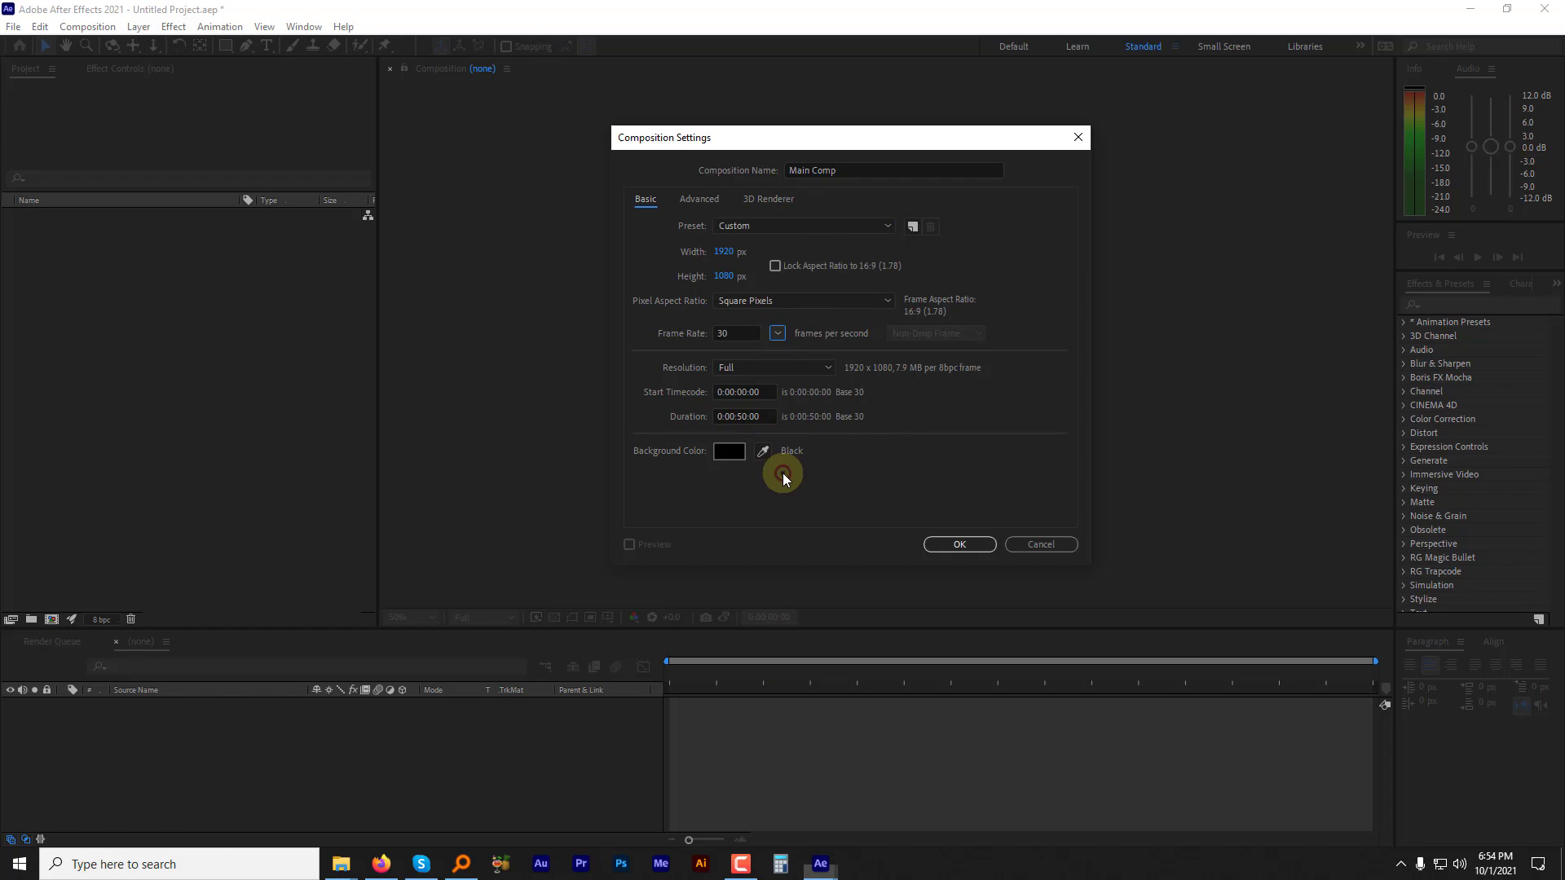
left_click(742, 413)
key("BackSpace")
type("1")
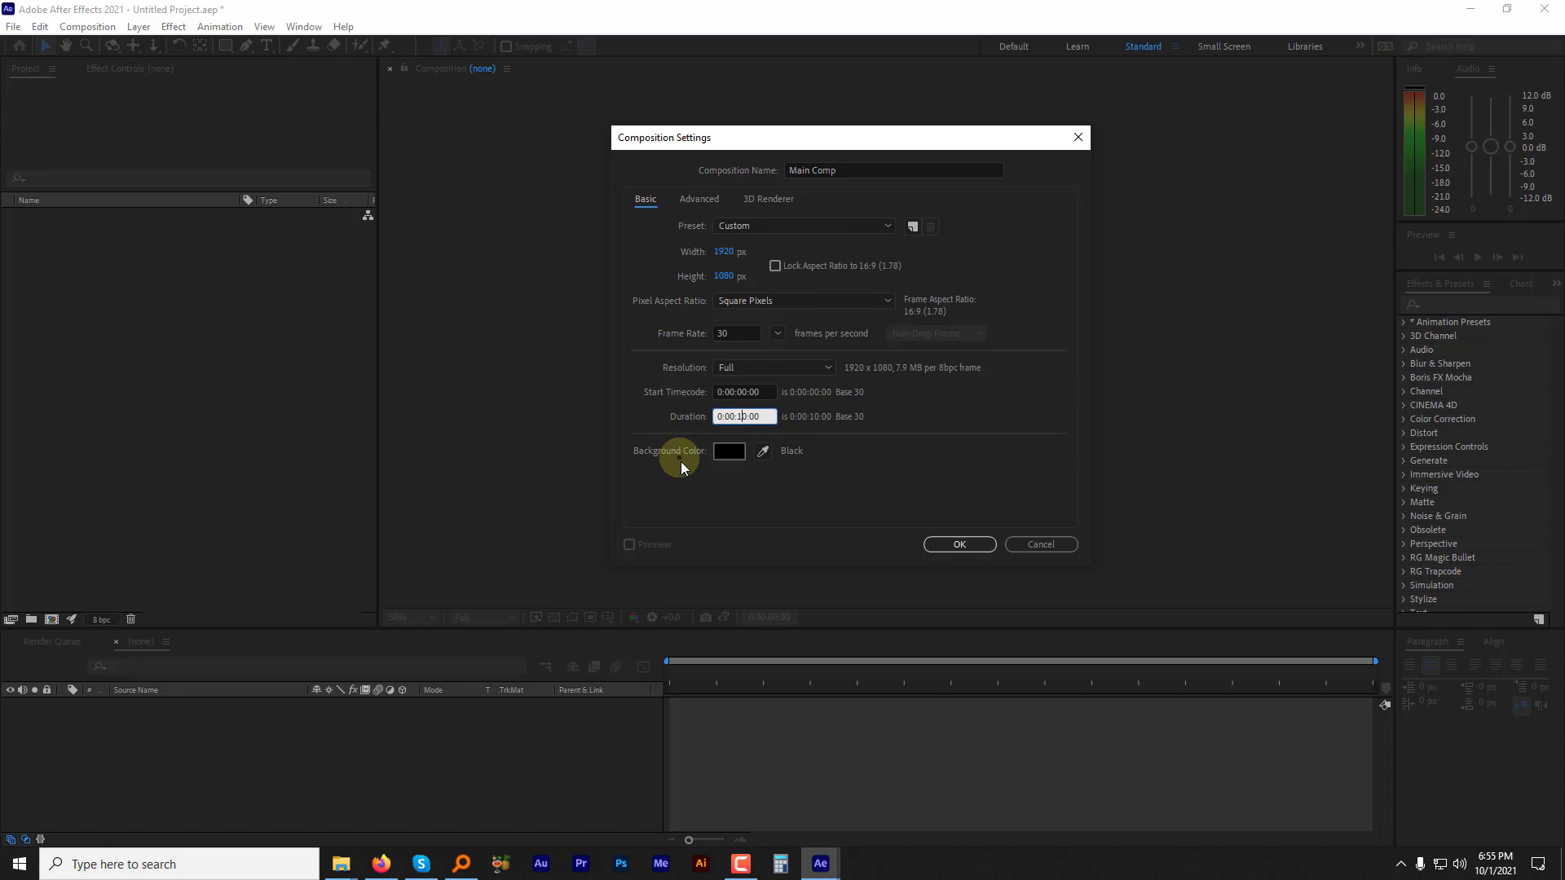
left_click(926, 543)
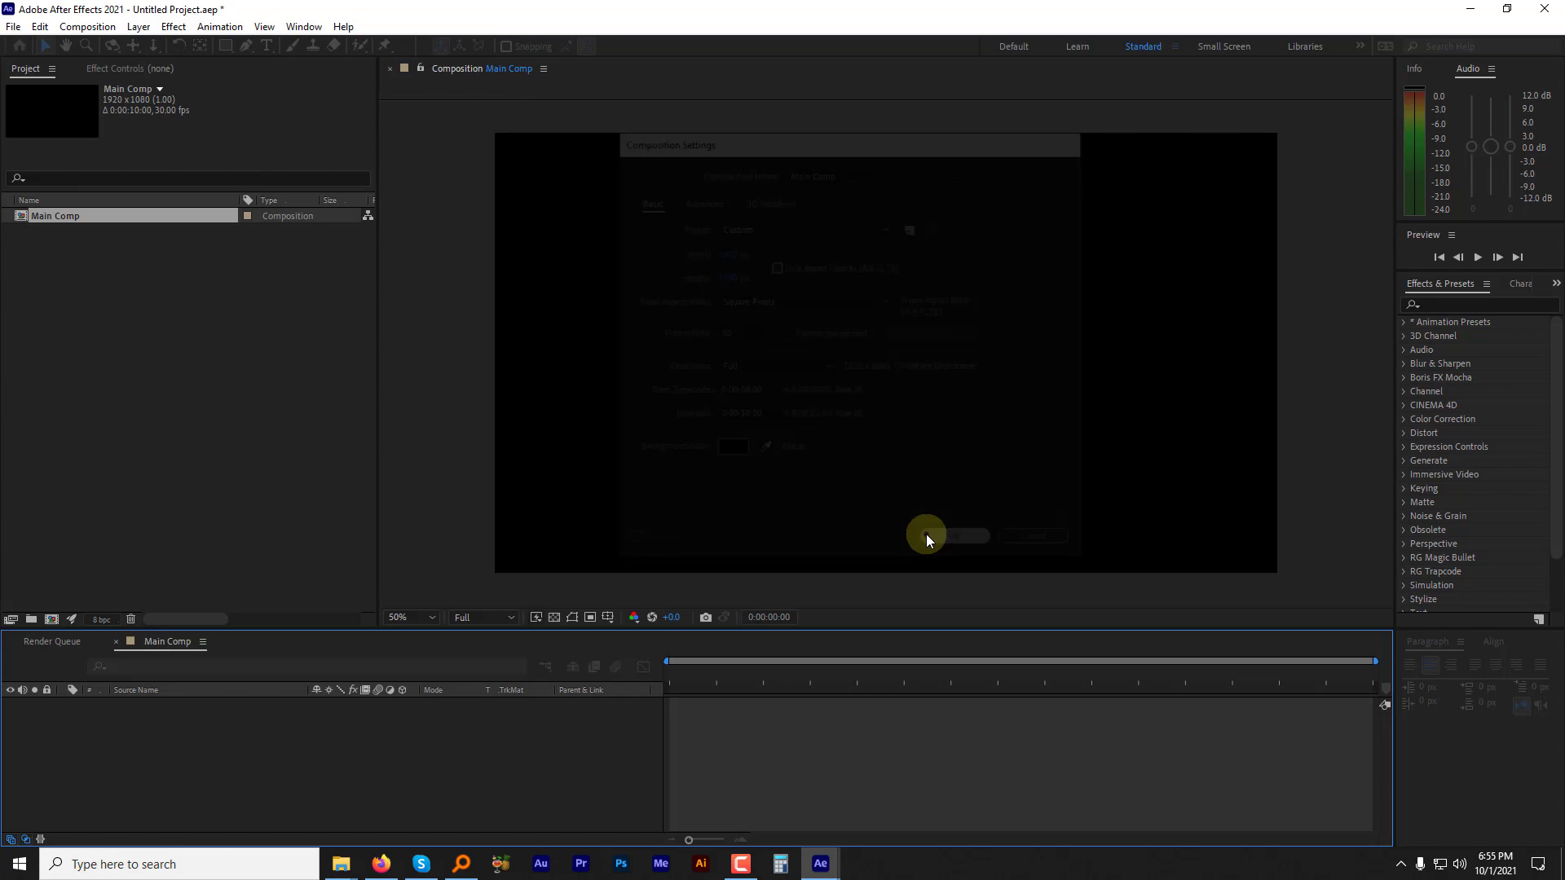
Step: Add a black solid layer and apply Fractal Noise to it
left_click(139, 27)
mouse_move(163, 46)
left_click(433, 65)
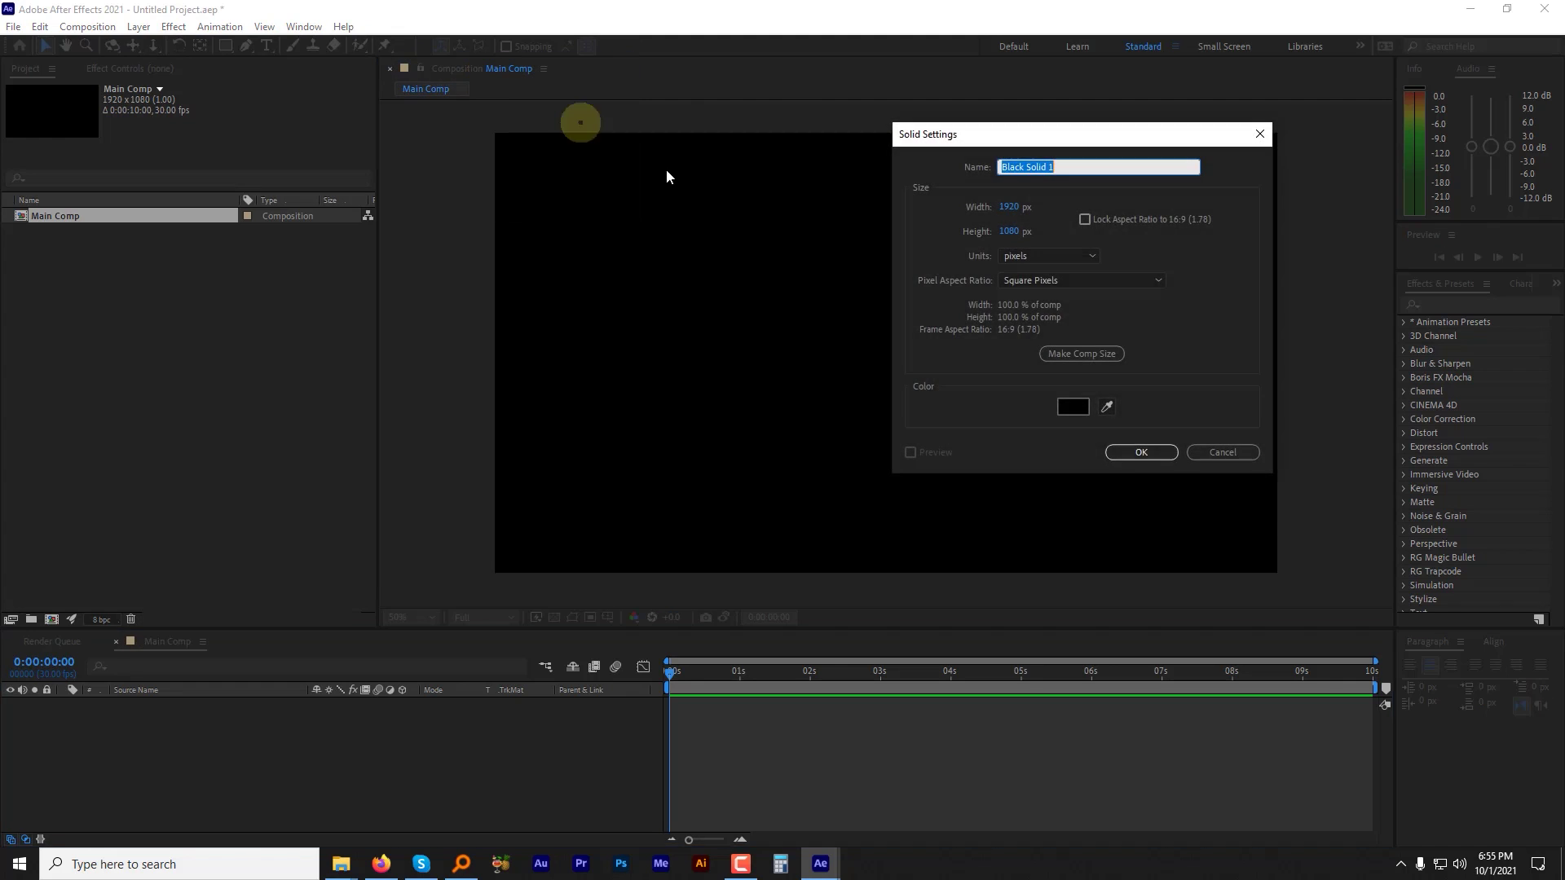
left_click(1123, 455)
left_click(174, 26)
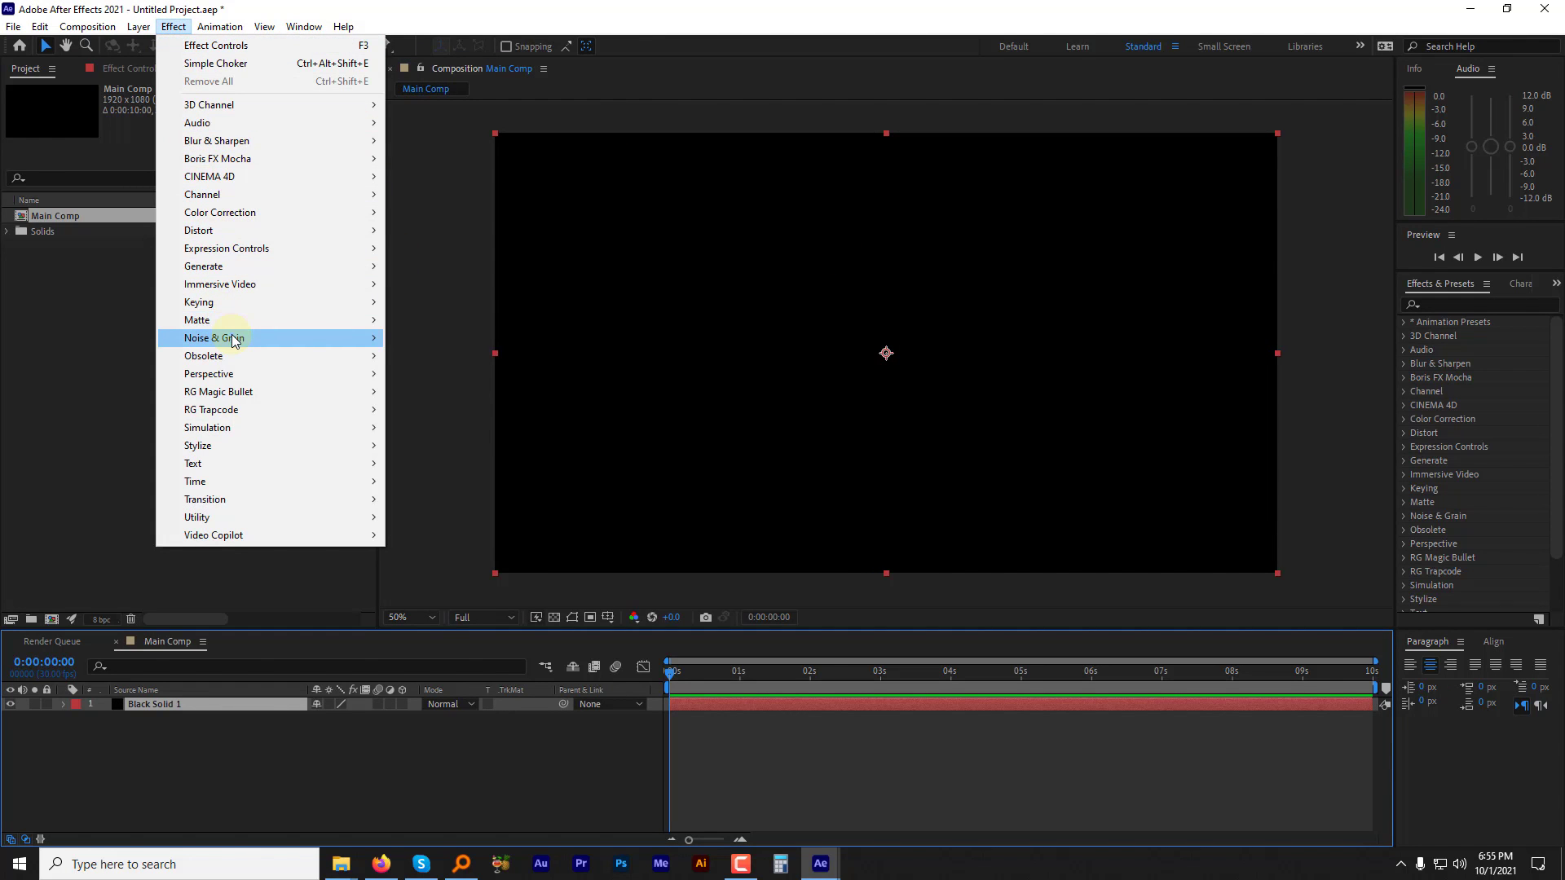
mouse_move(244, 339)
left_click(390, 369)
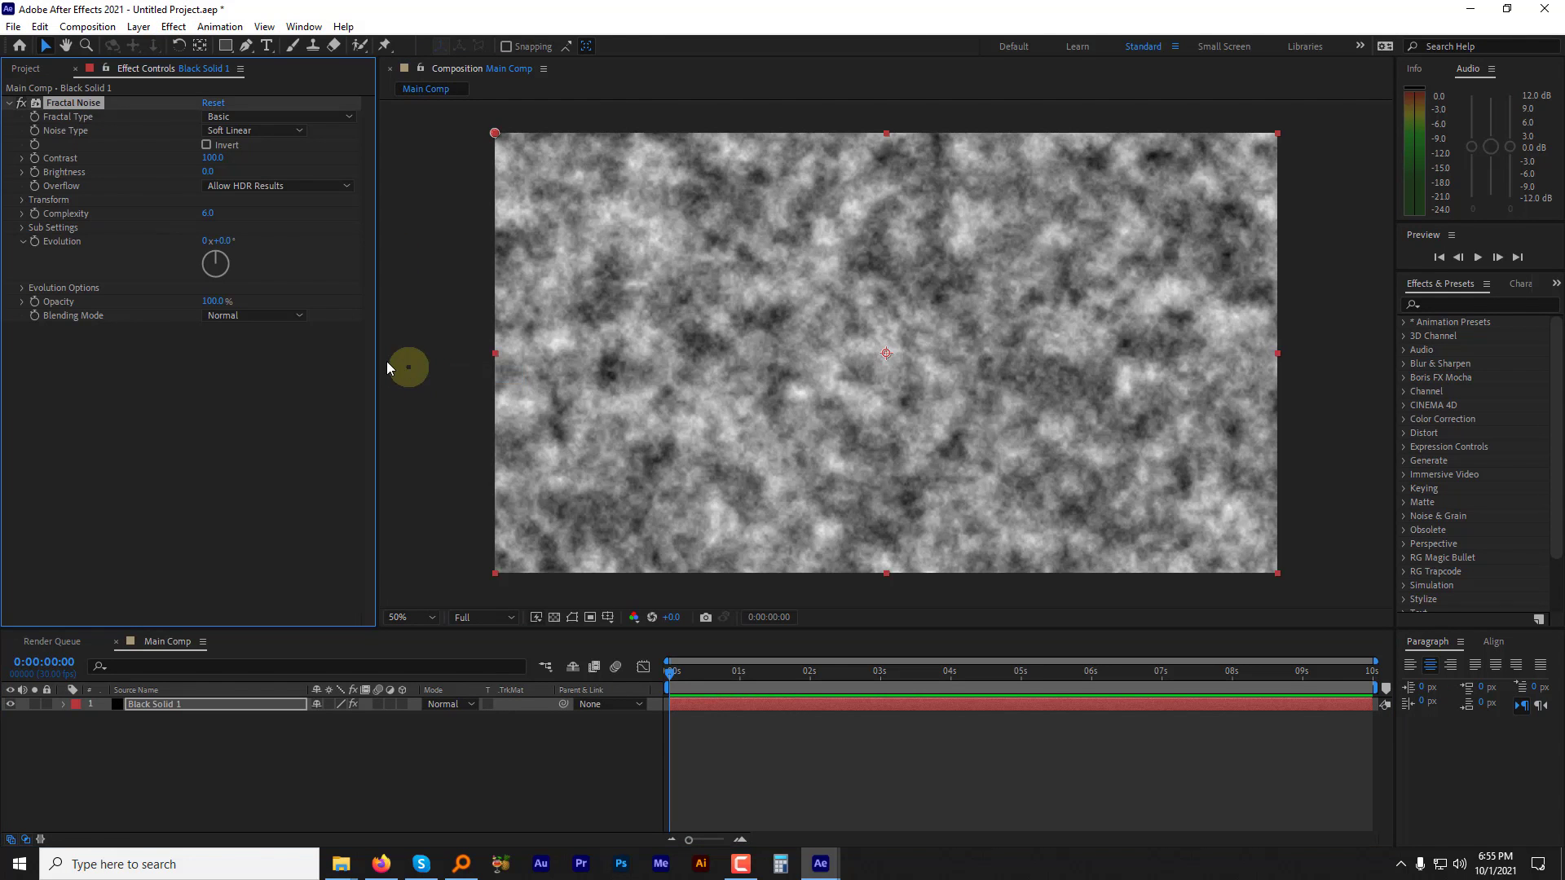
Step: Add Fast Box Blur to the solid with a Blur Radius of 10
left_click(173, 26)
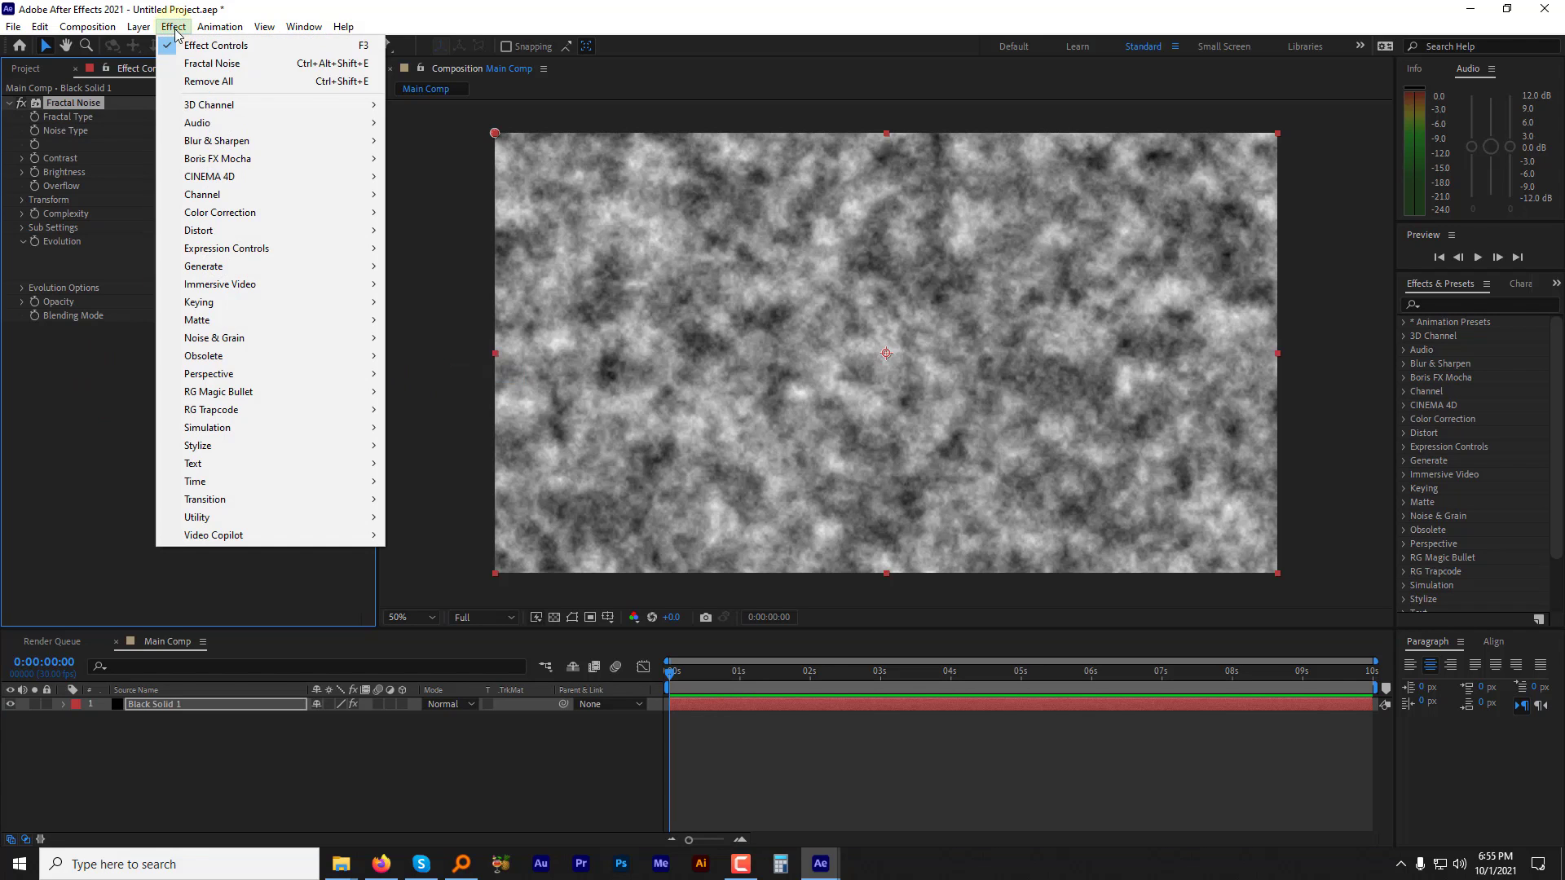
mouse_move(208, 141)
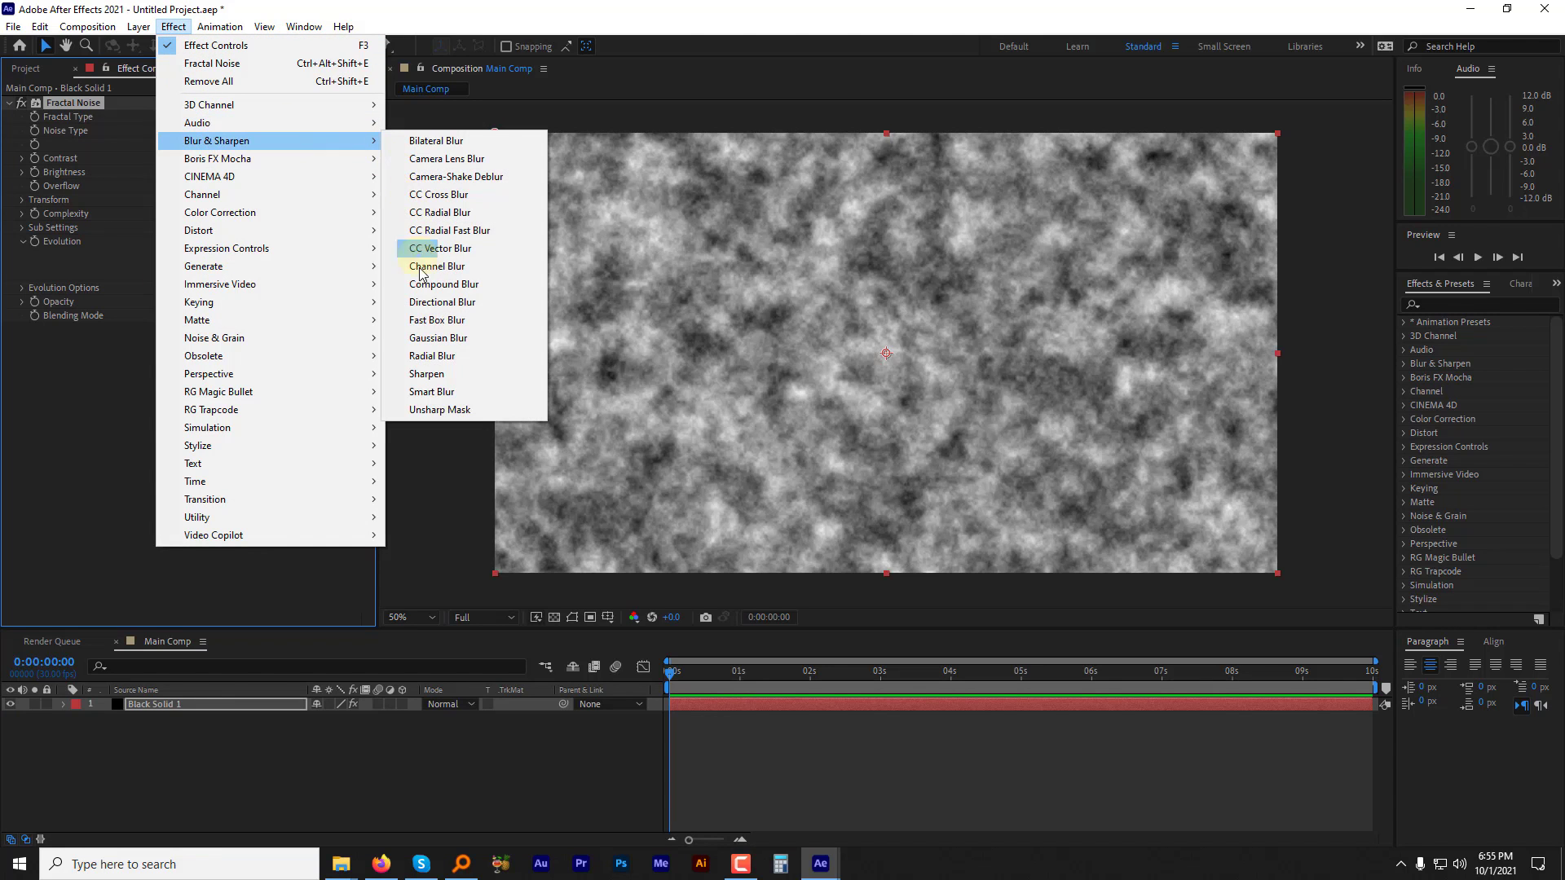
left_click(429, 319)
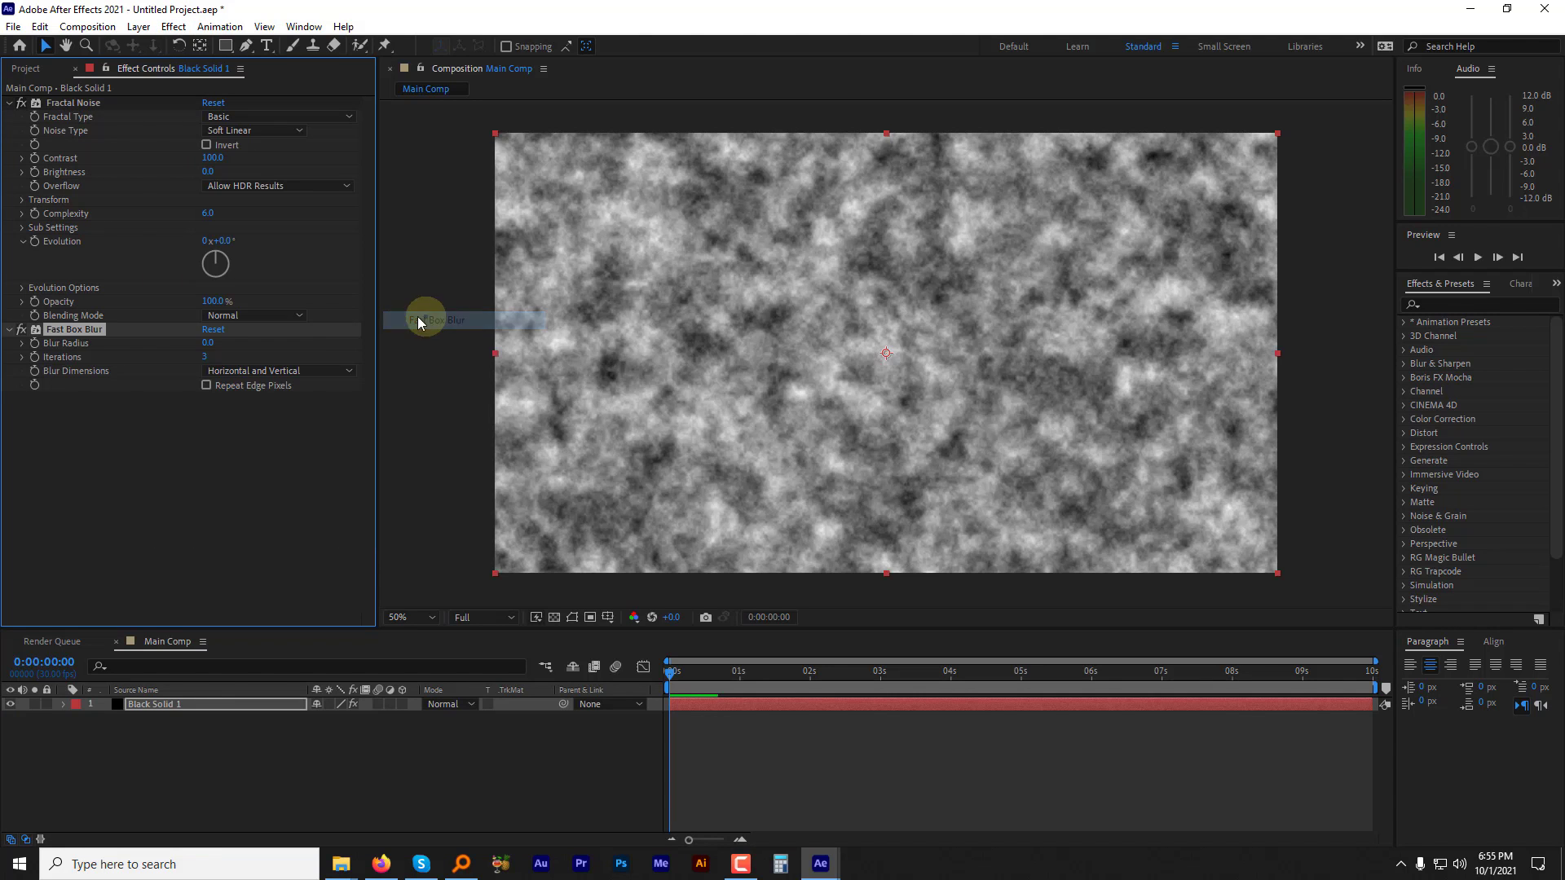
left_click(201, 345)
type("10")
key("Return")
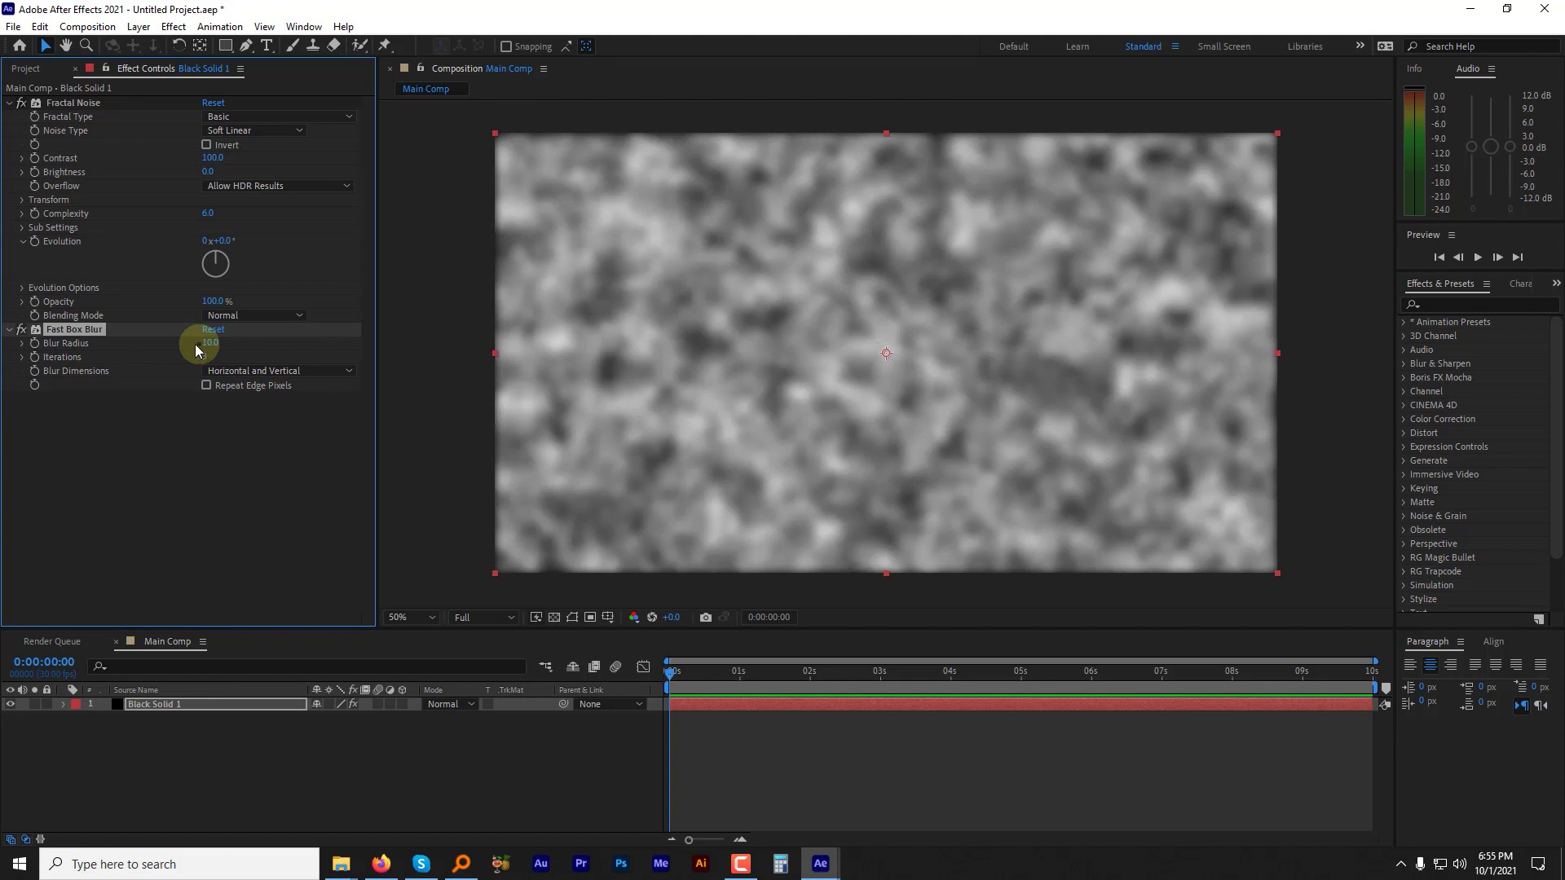
left_click(162, 706)
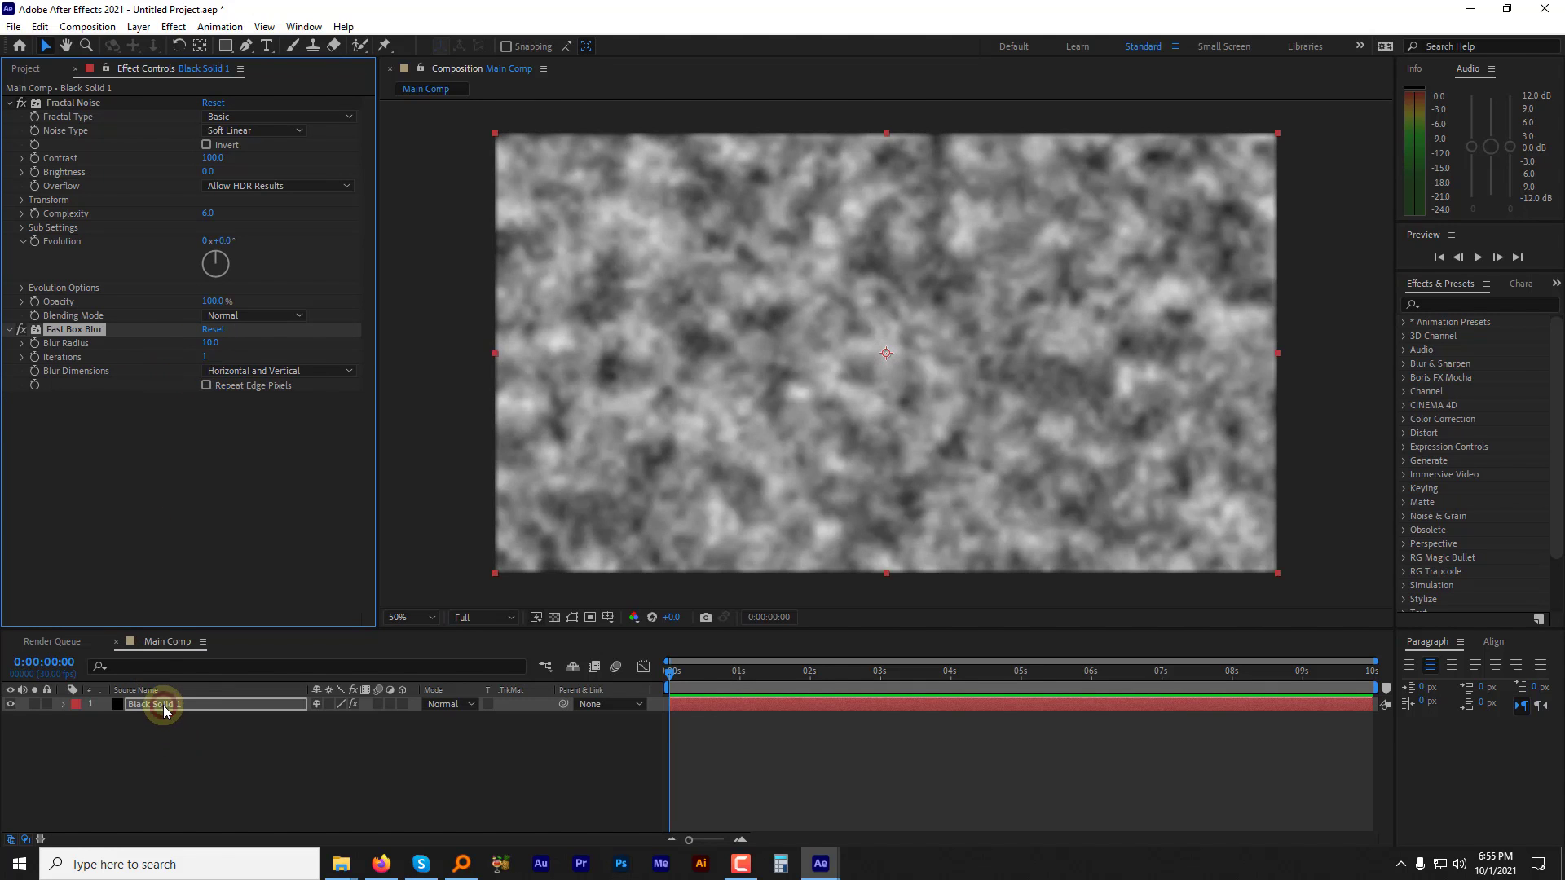
Step: Pre-compose the noise solid into a precomp named Fractal
left_click(139, 27)
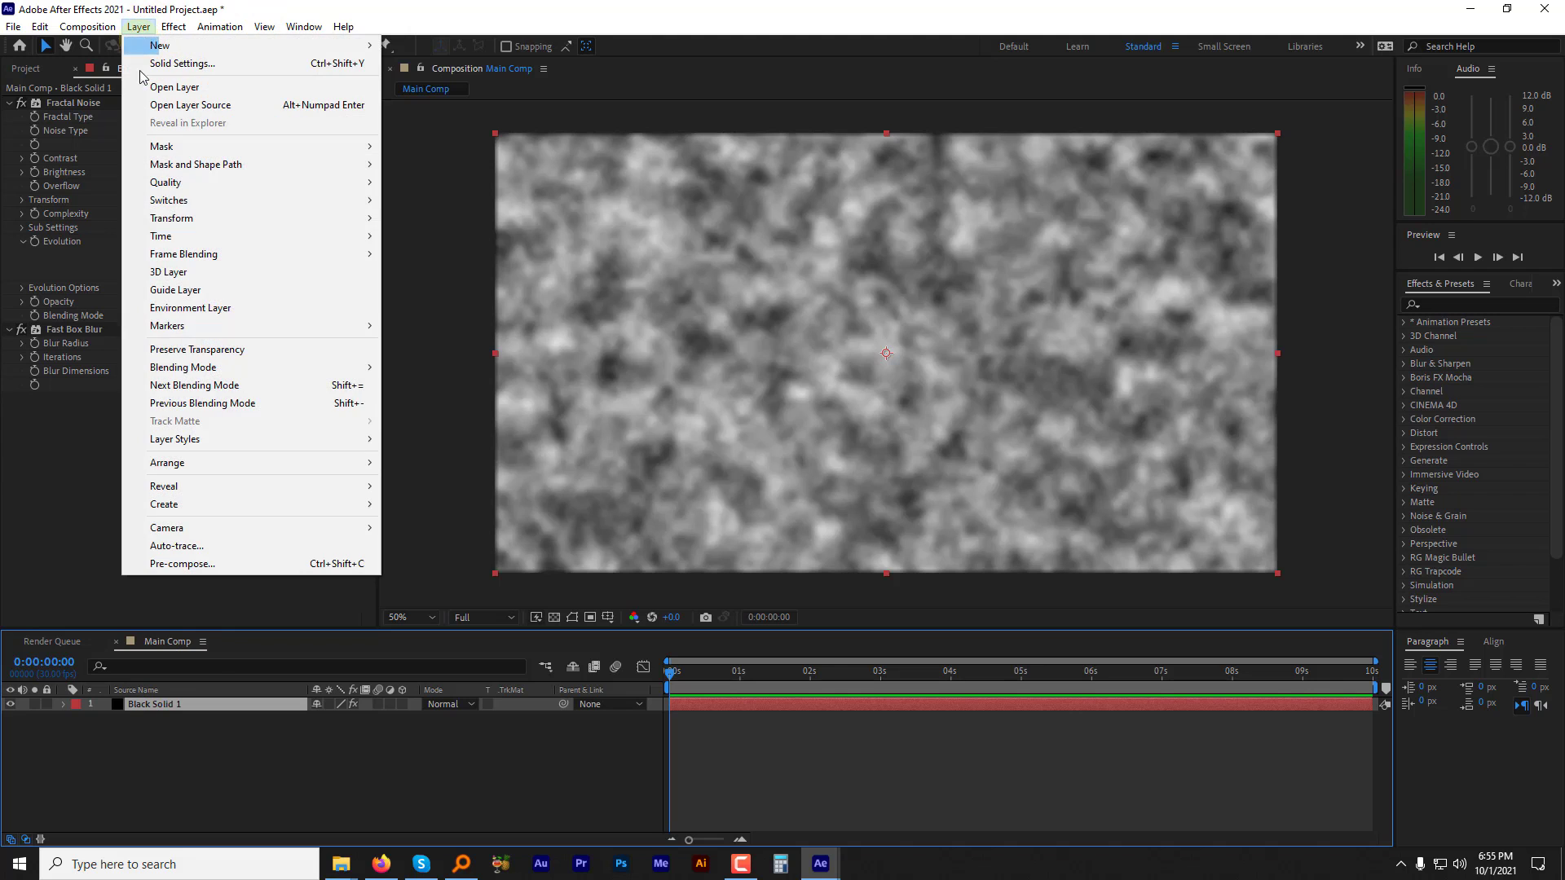
left_click(162, 564)
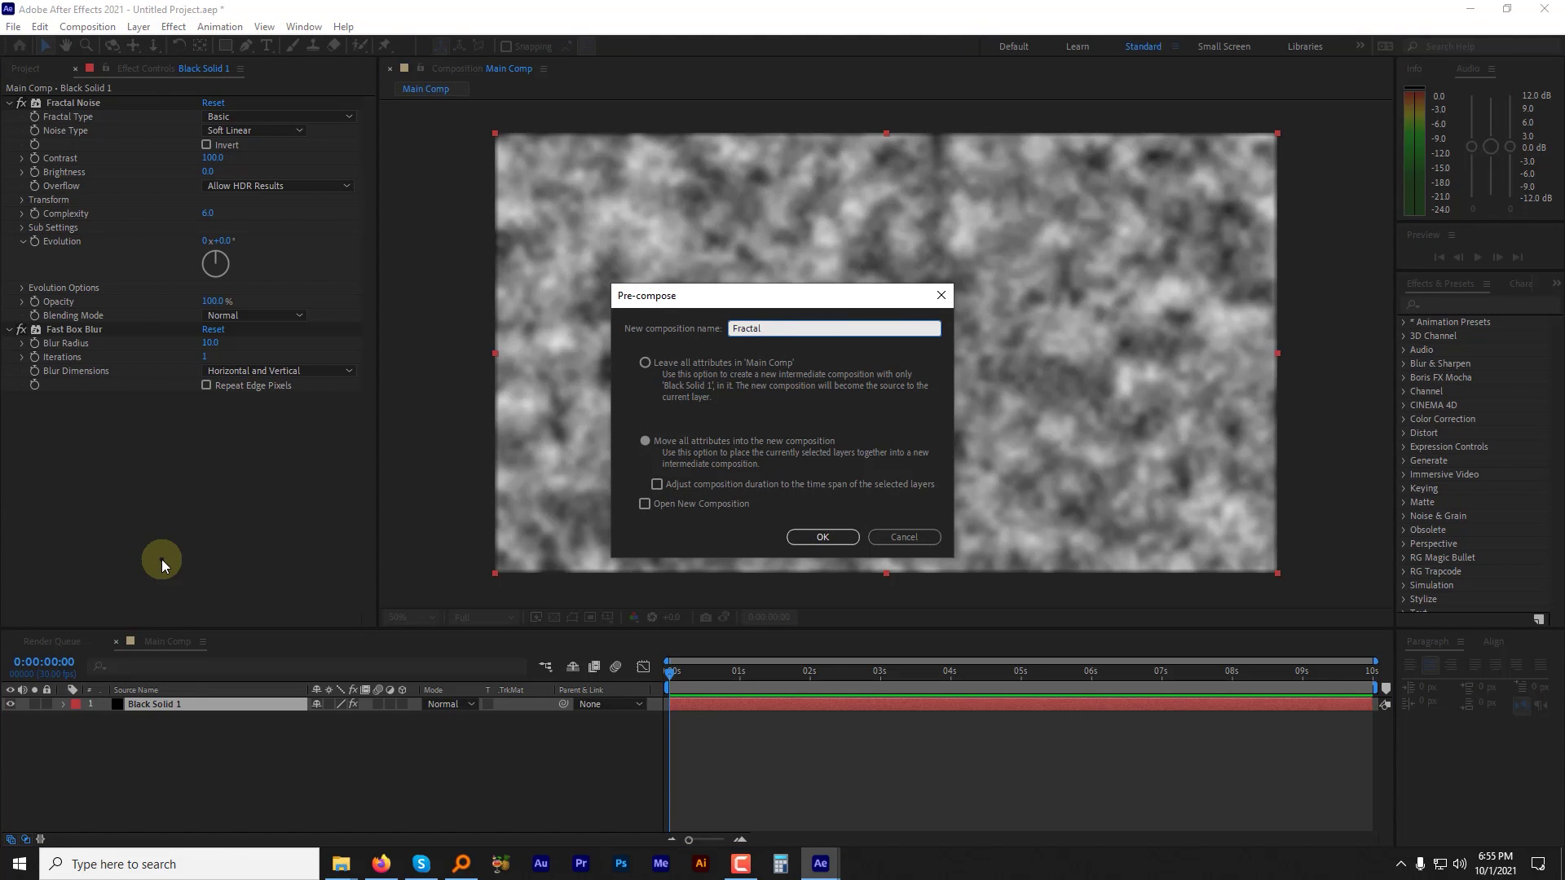
left_click(803, 542)
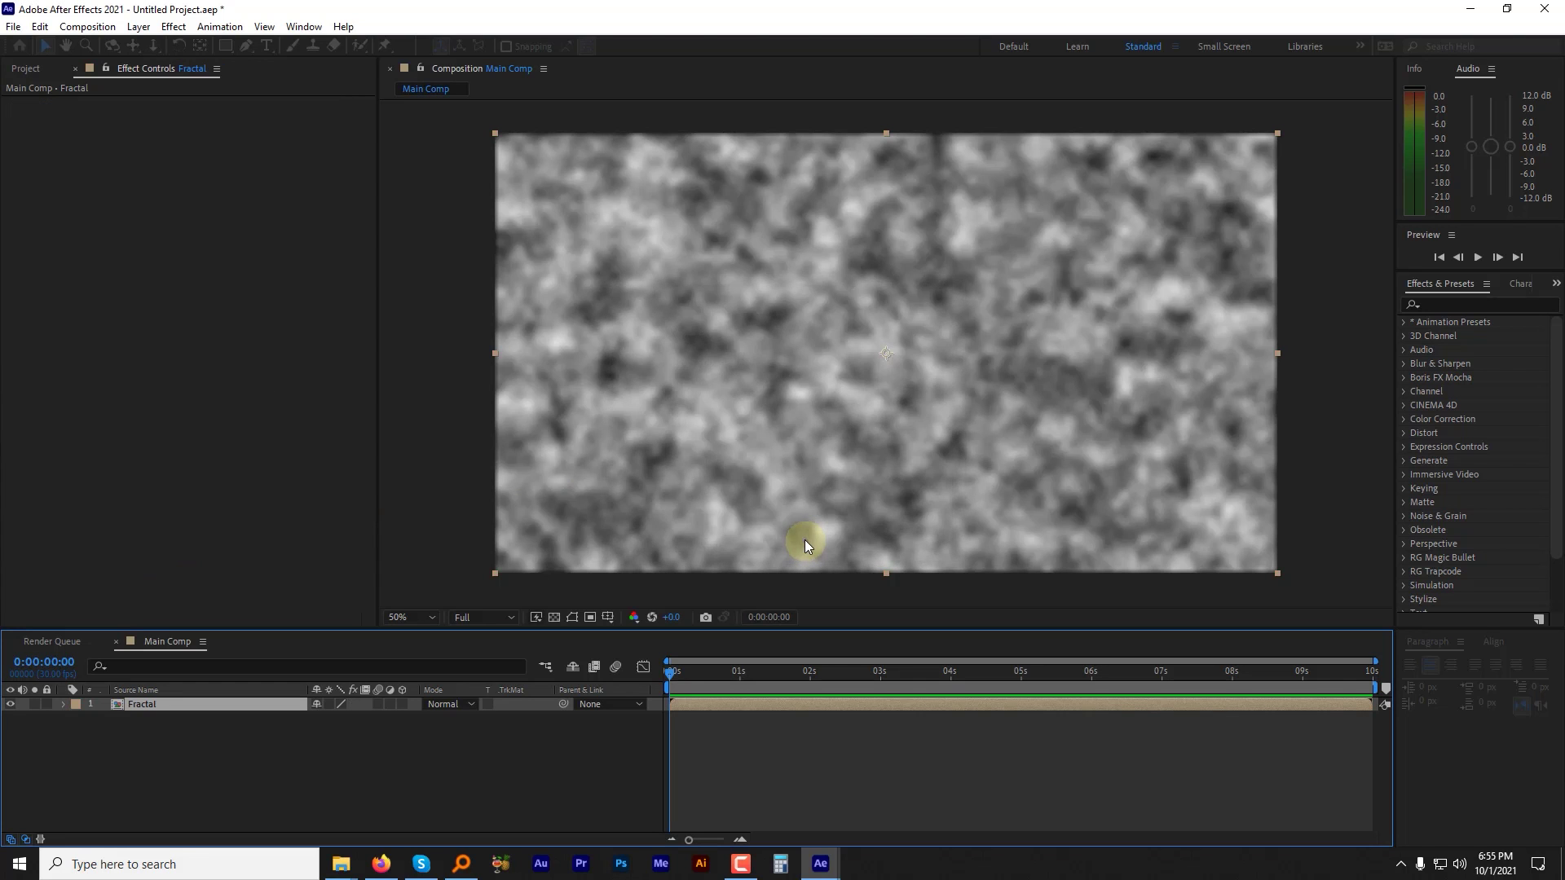
Step: Add a new solid layer named Matt
left_click(138, 27)
mouse_move(160, 49)
left_click(408, 64)
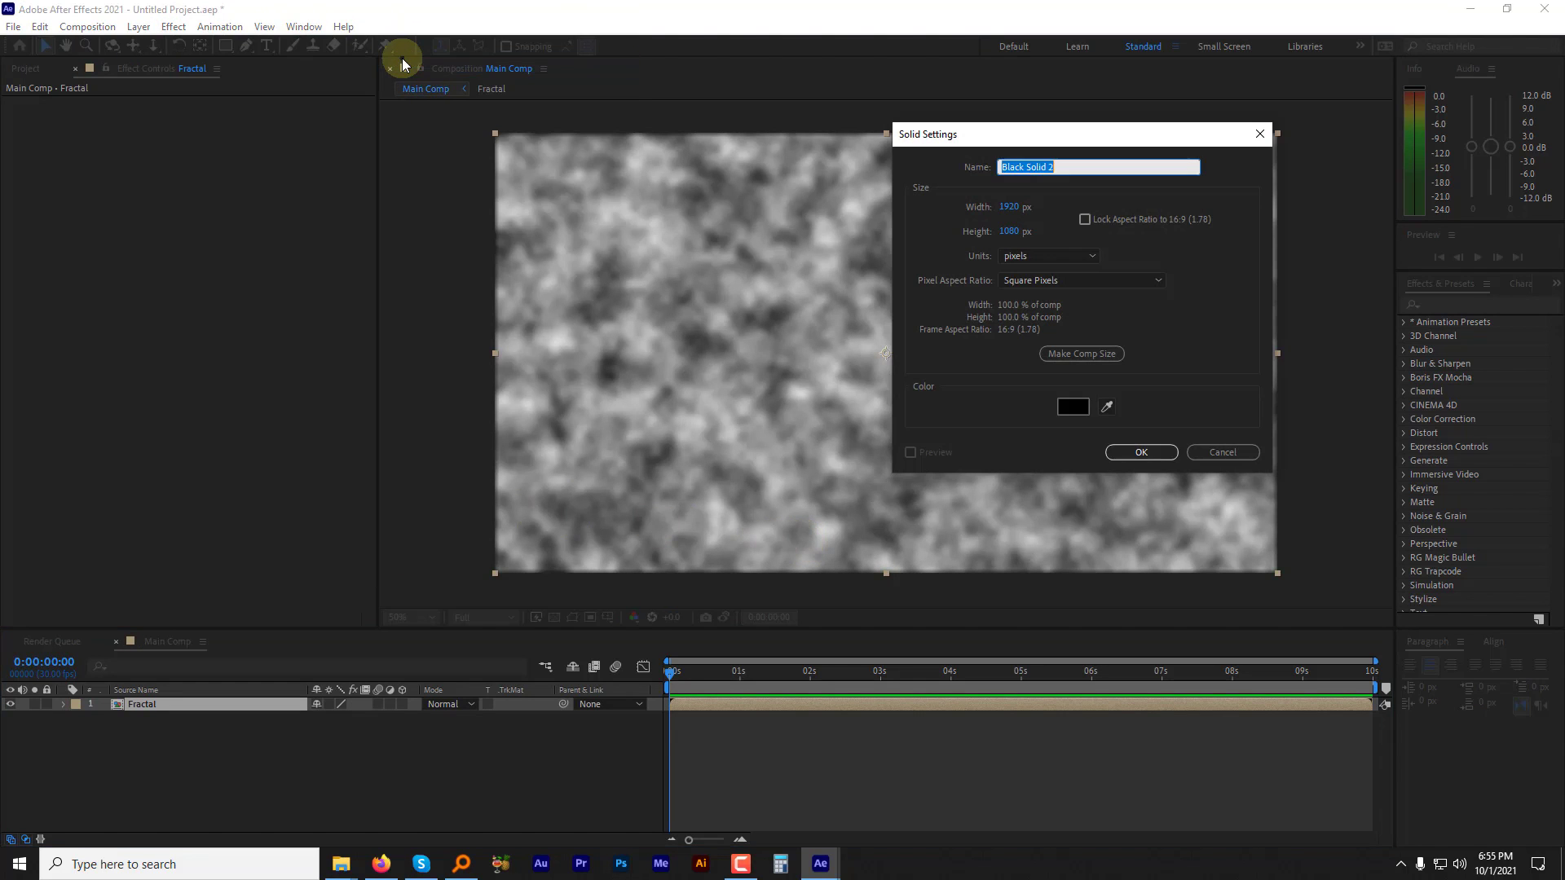
type("Matt")
left_click(1141, 453)
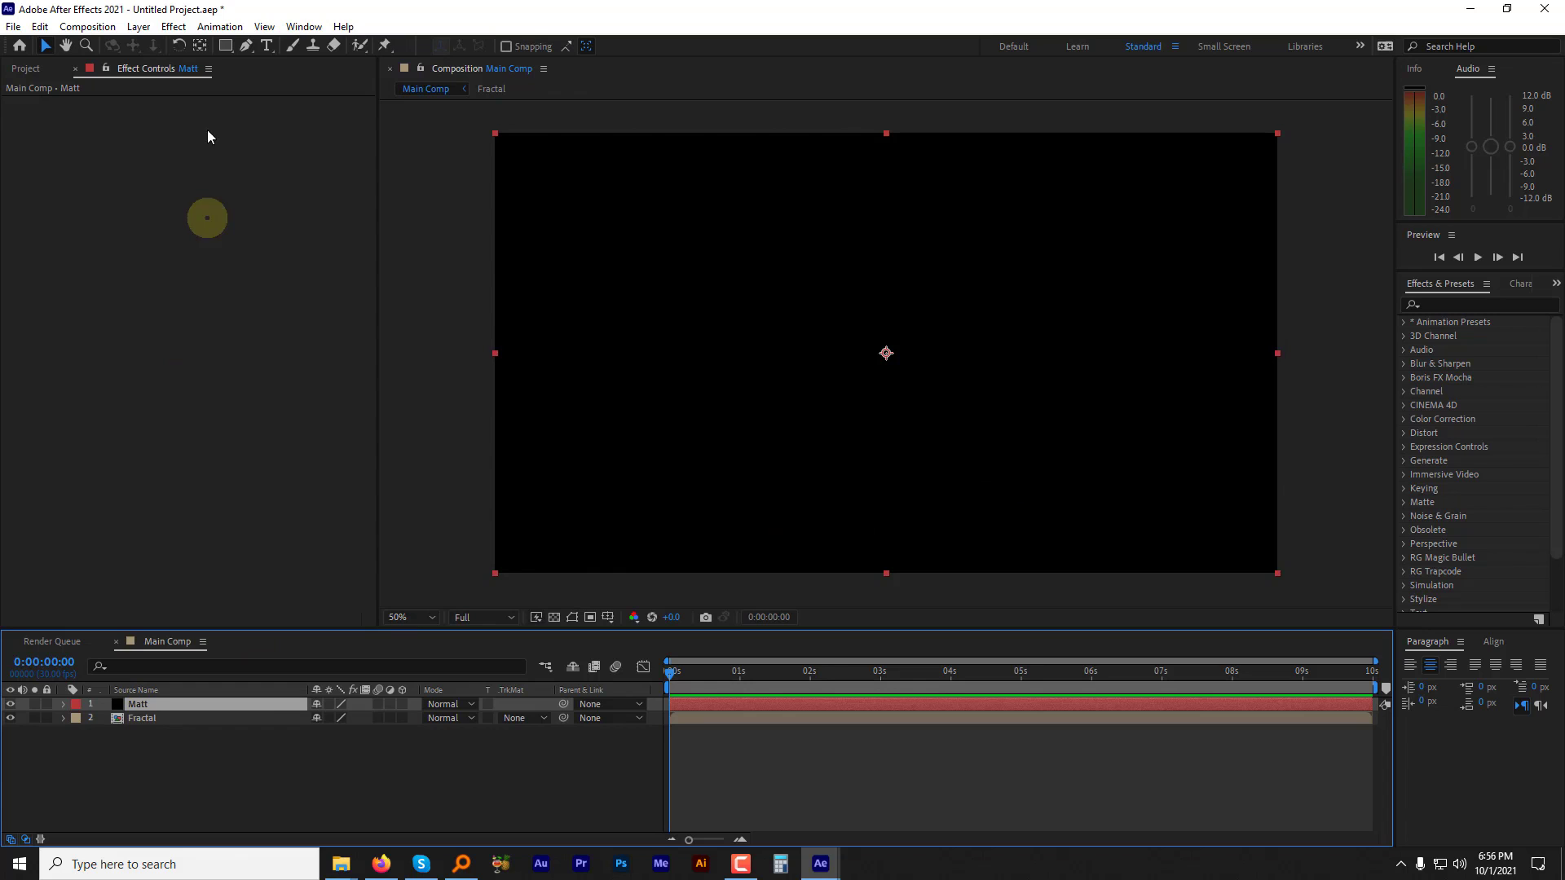
Step: Apply CC Image Wipe to Matt and set its Gradient Layer to Fractal
left_click(180, 31)
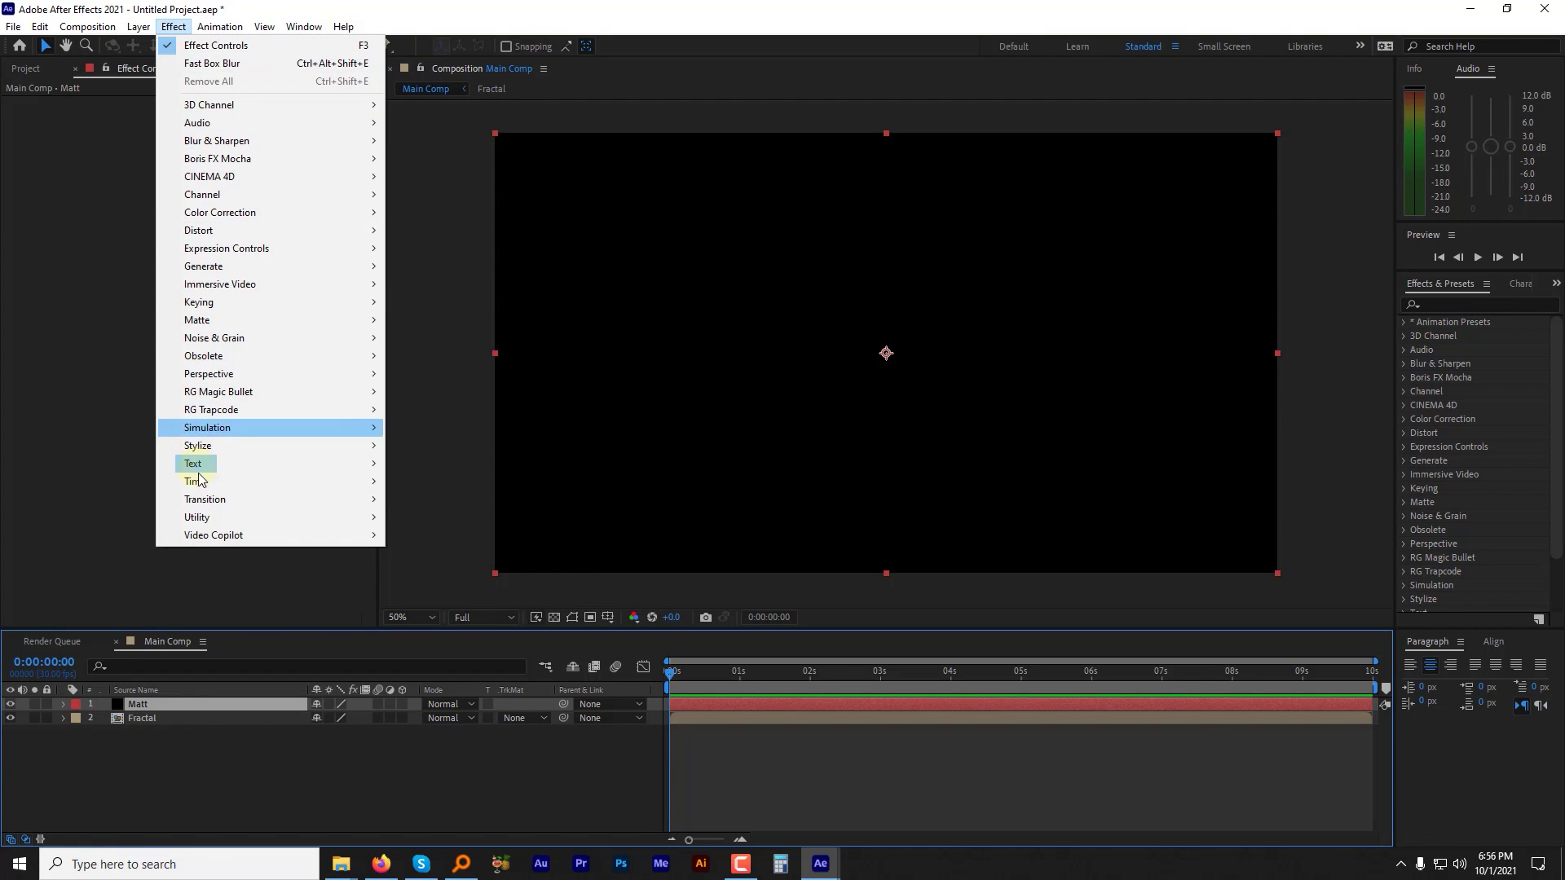
mouse_move(210, 506)
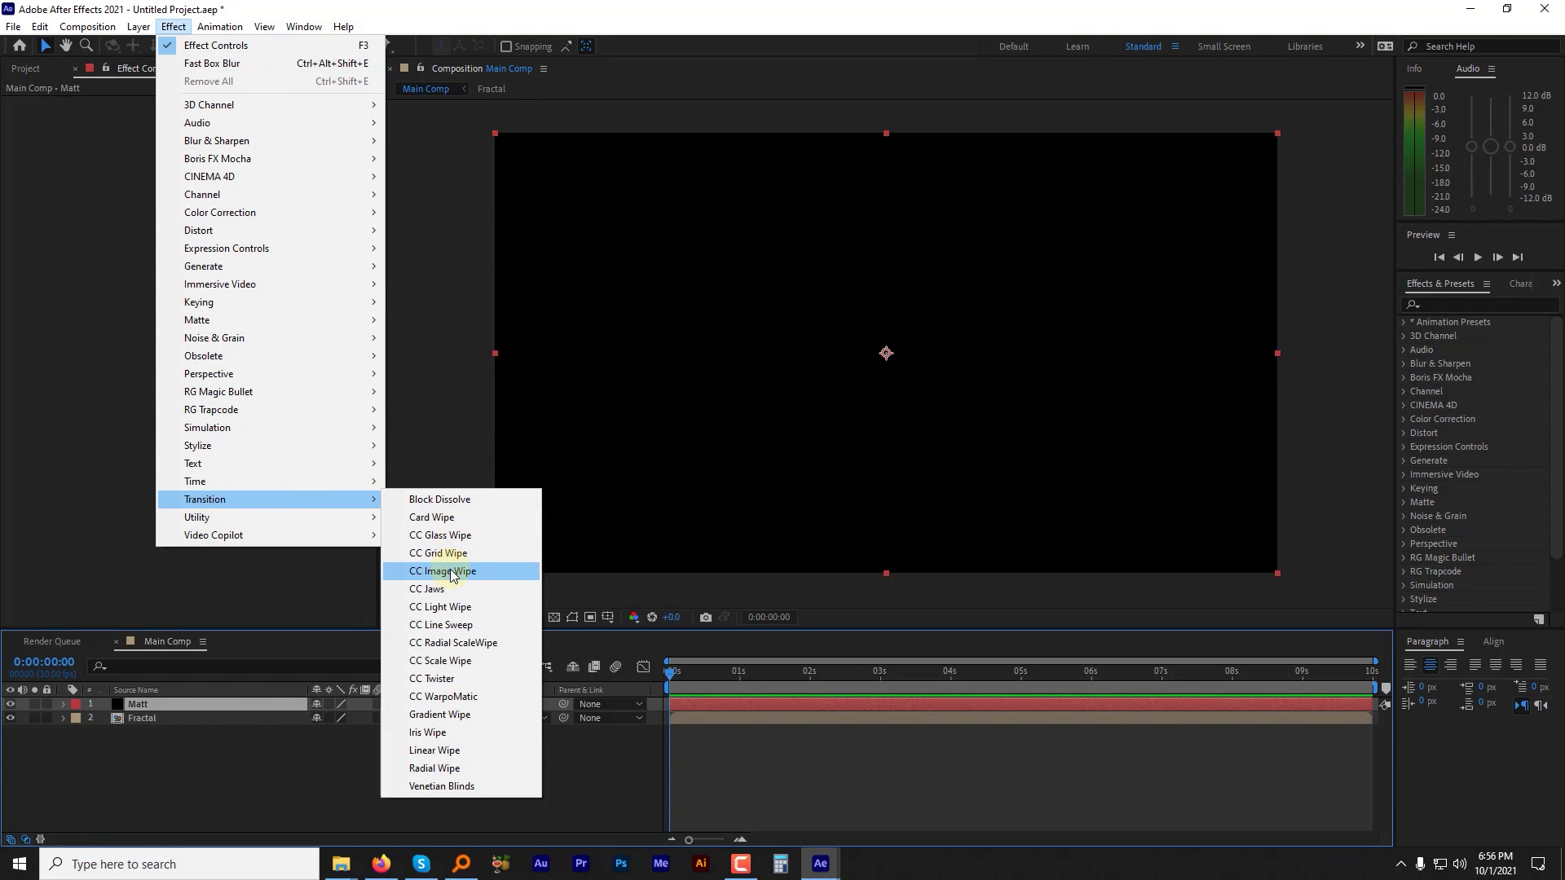
left_click(443, 571)
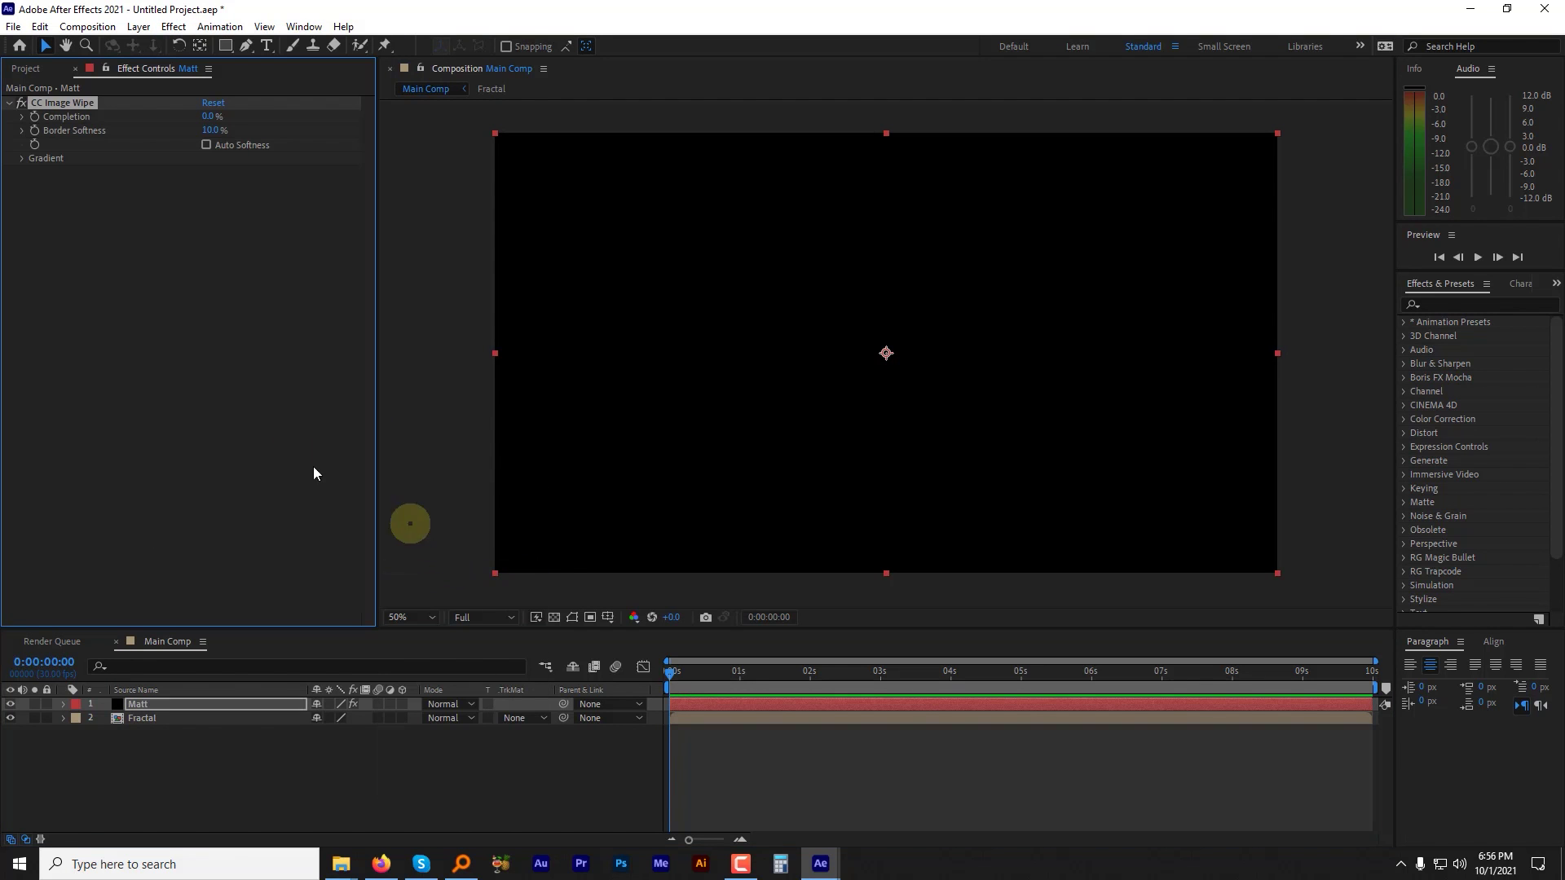
left_click(24, 160)
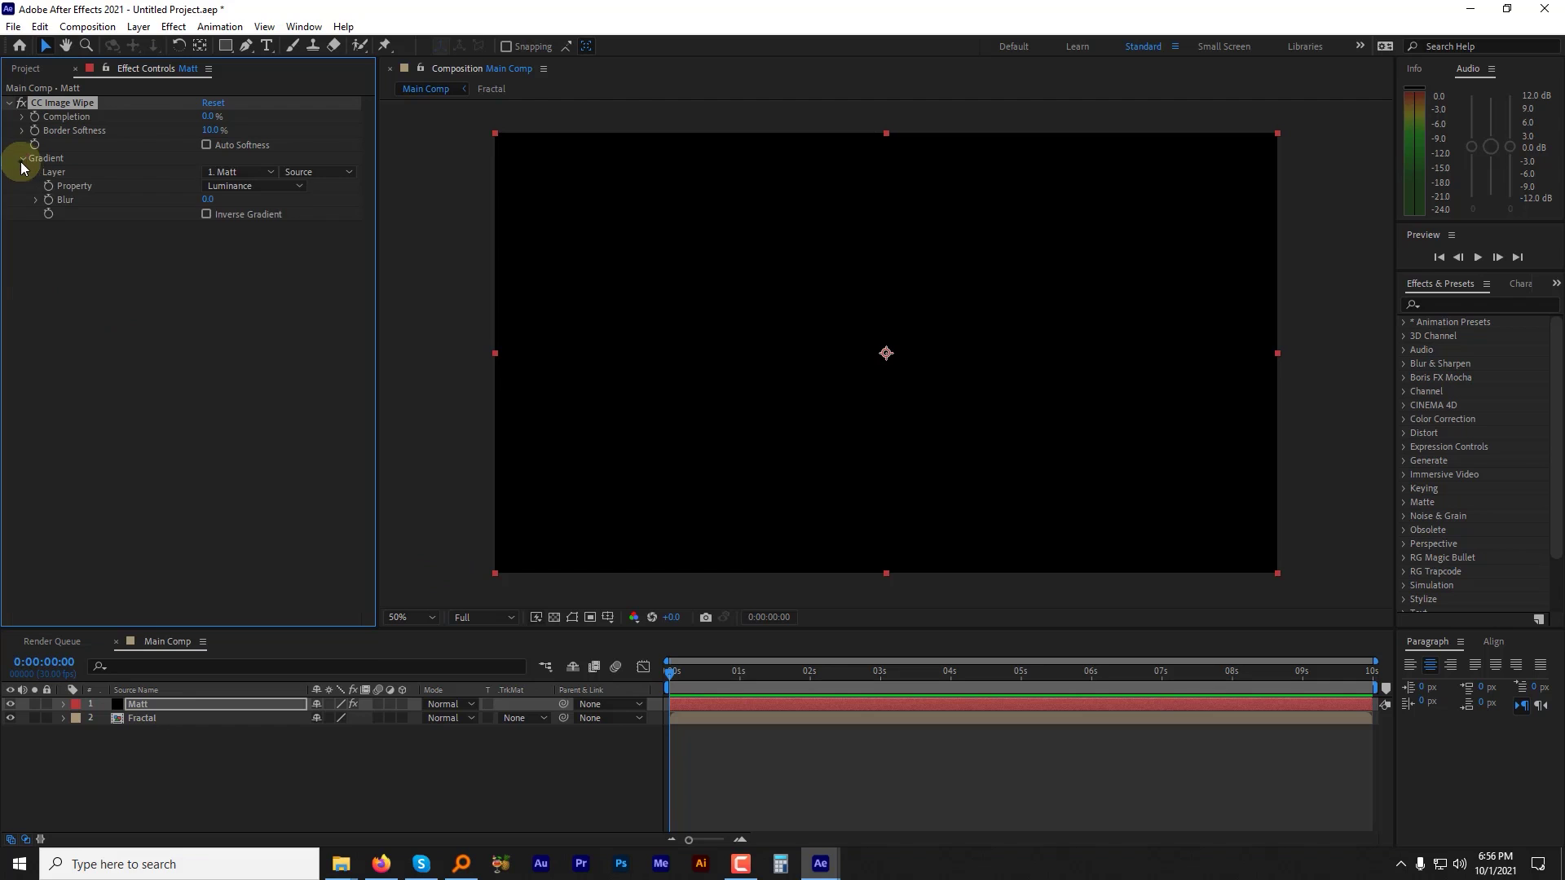
left_click(216, 172)
left_click(229, 231)
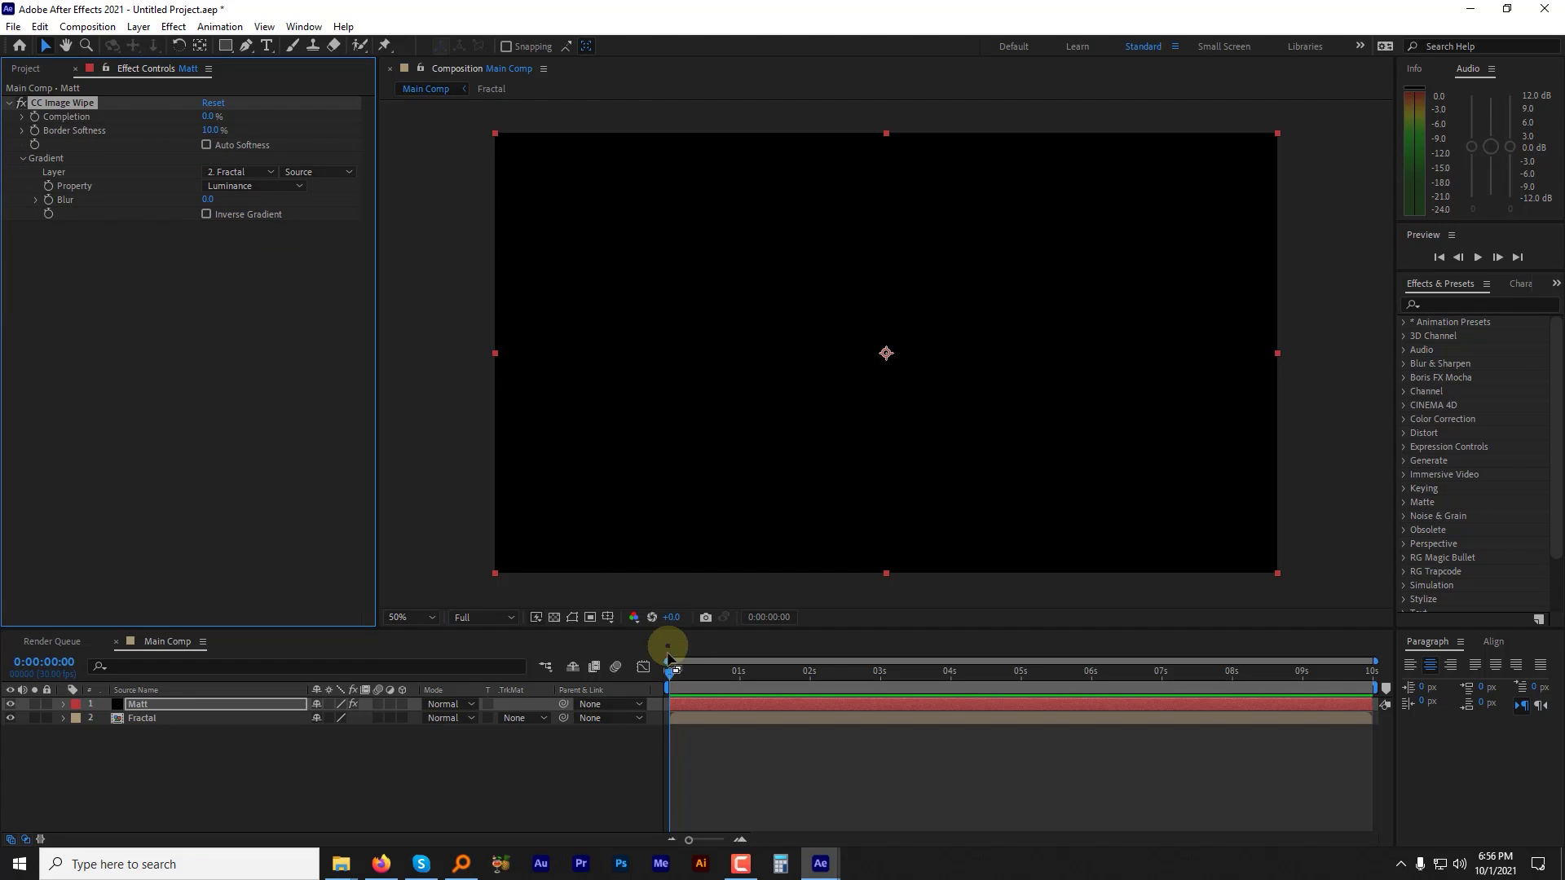
Step: Set the wipe's Completion to 10% and show Matt's keyframed properties
left_click(662, 687)
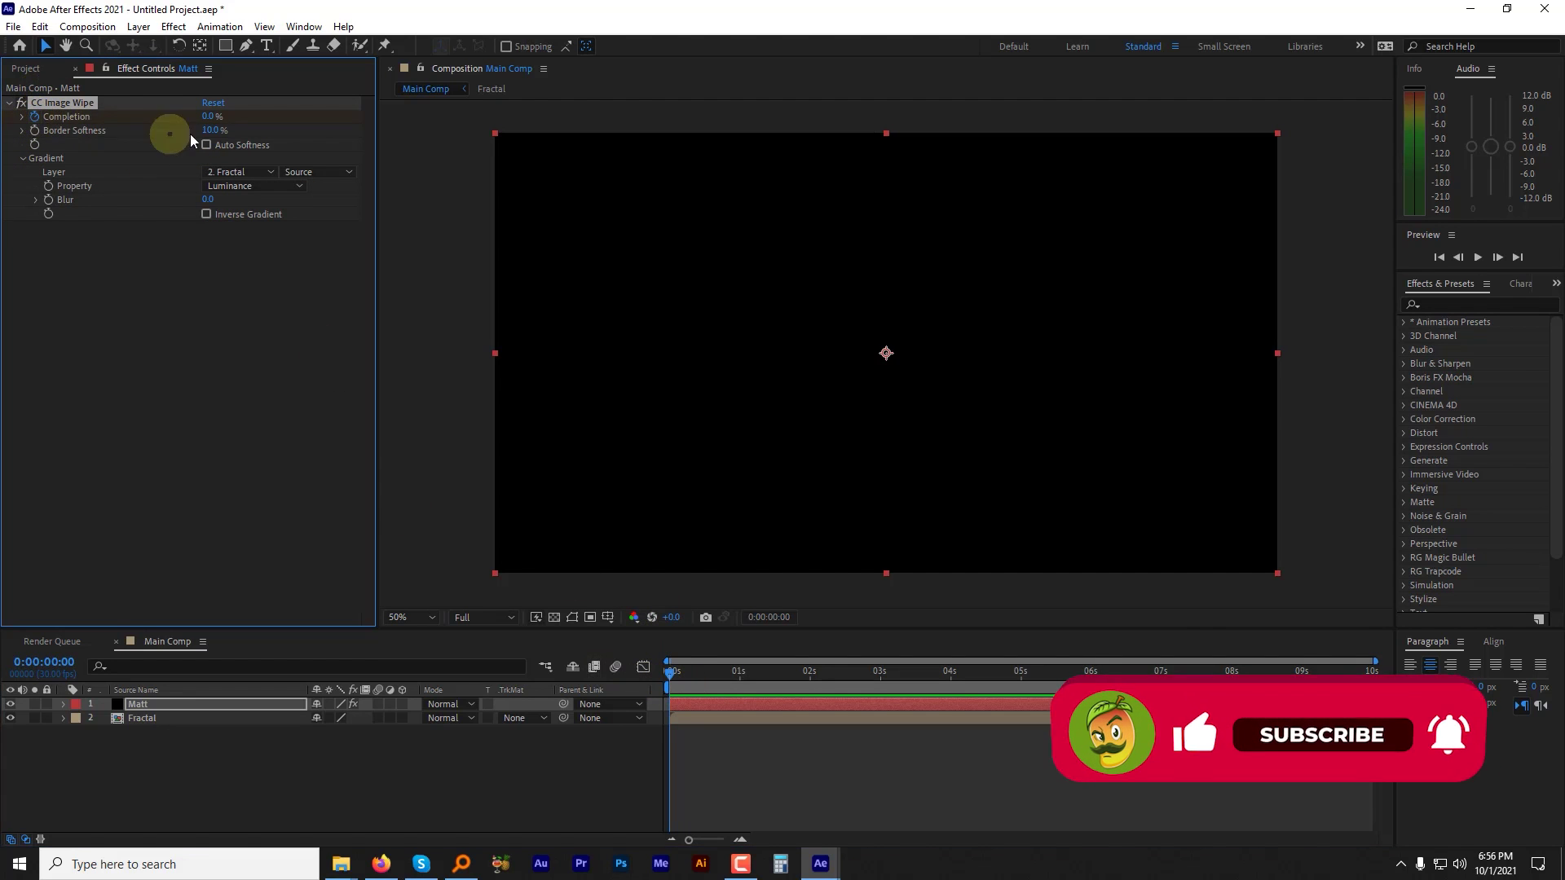
left_click(209, 116)
type("10")
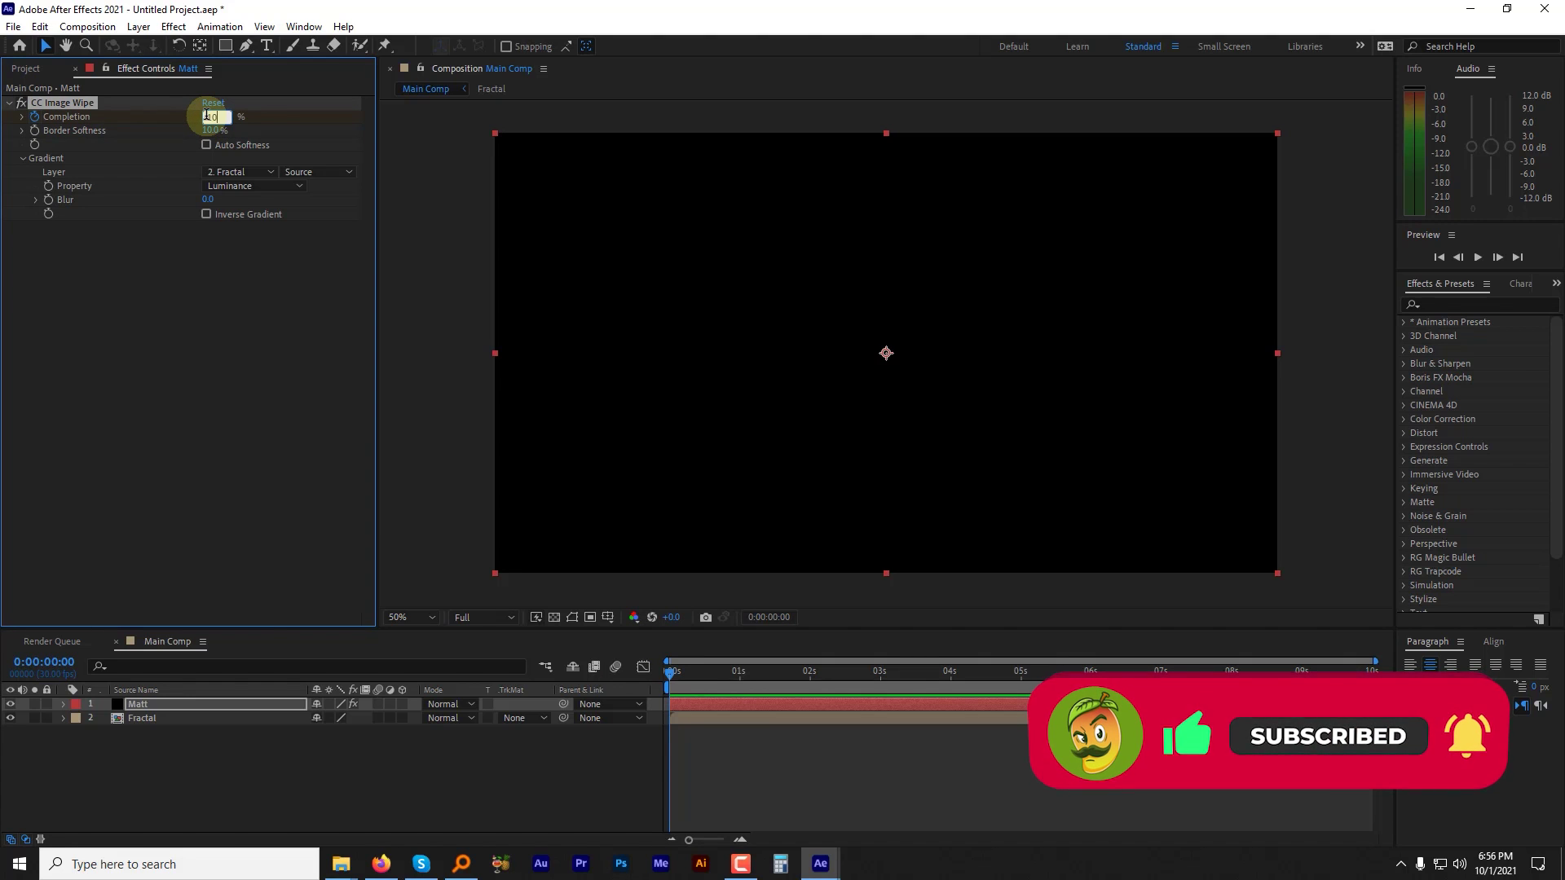
key("Return")
left_click(721, 707)
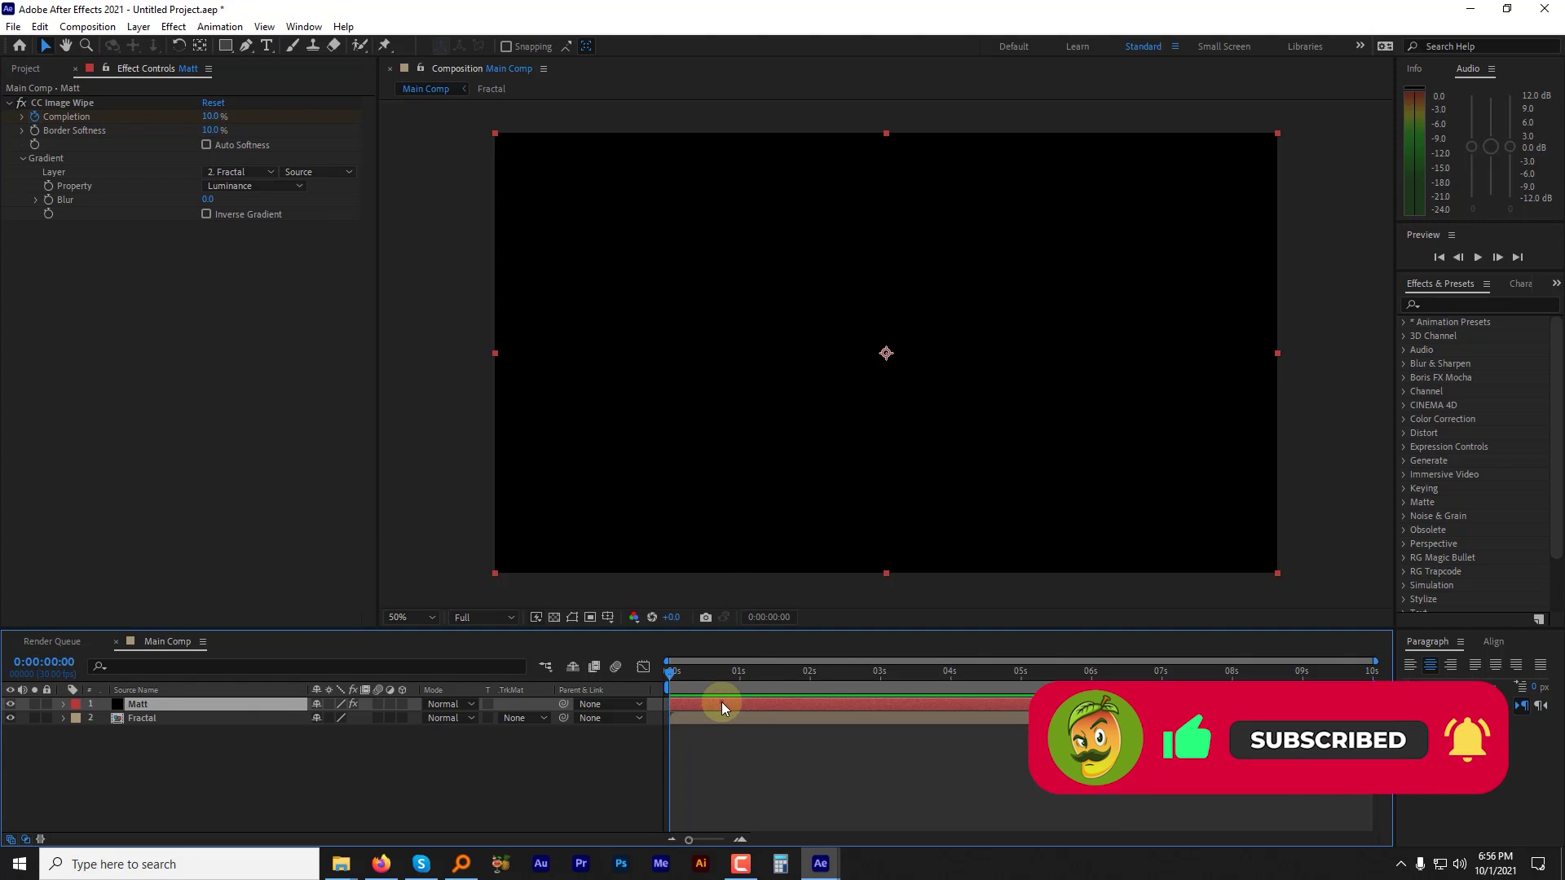
key("u")
Step: Keyframe Completion at 3, 5 and 7 seconds, then hide the Fractal layer
left_click_drag(774, 673, 880, 686)
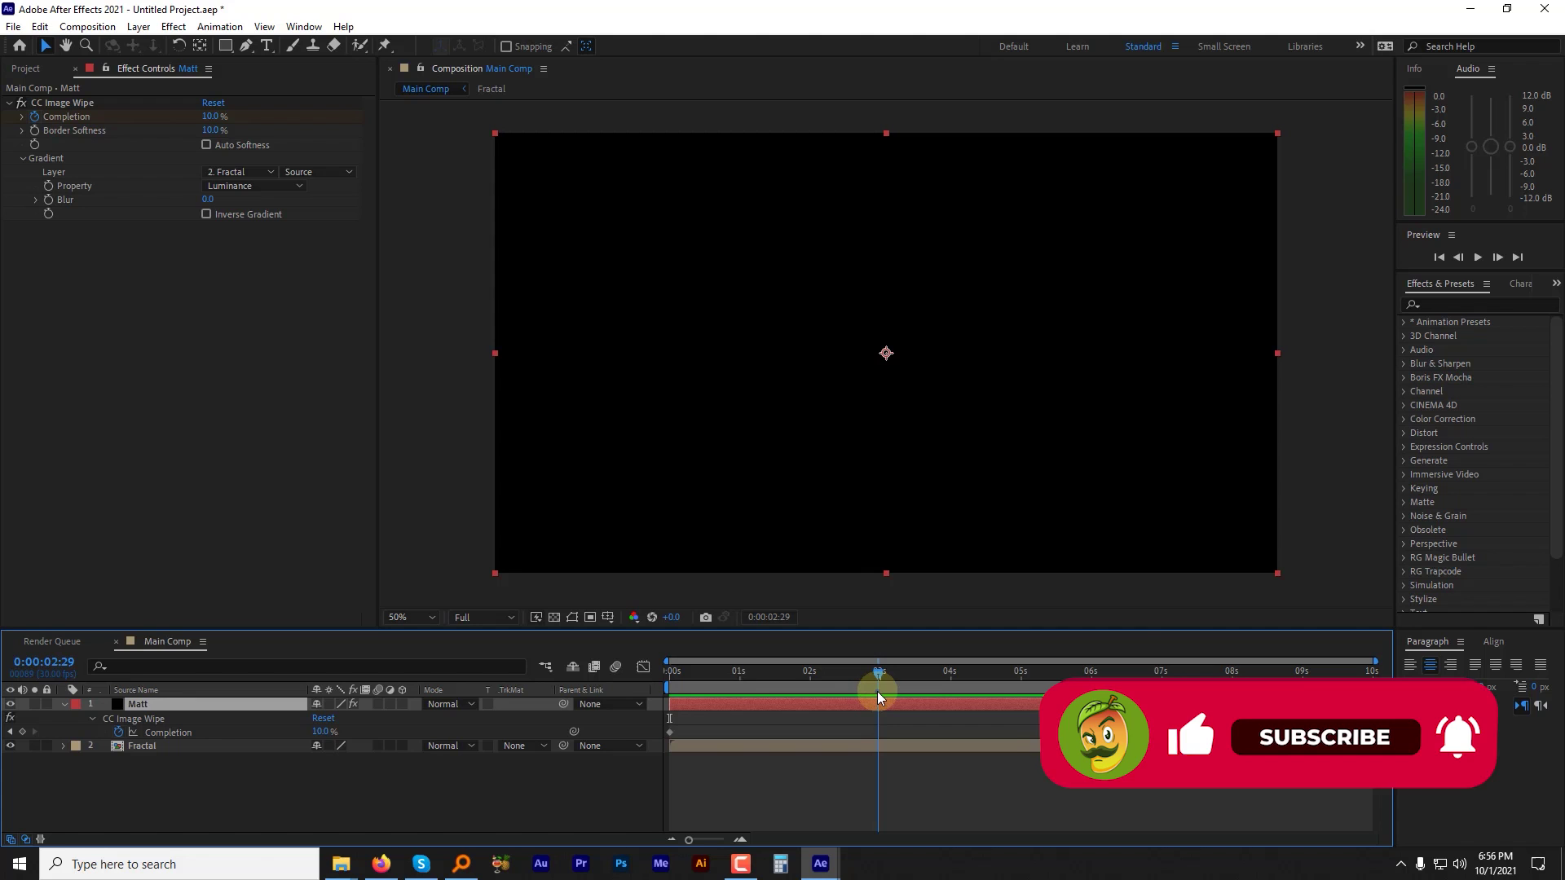
left_click_drag(210, 124, 272, 116)
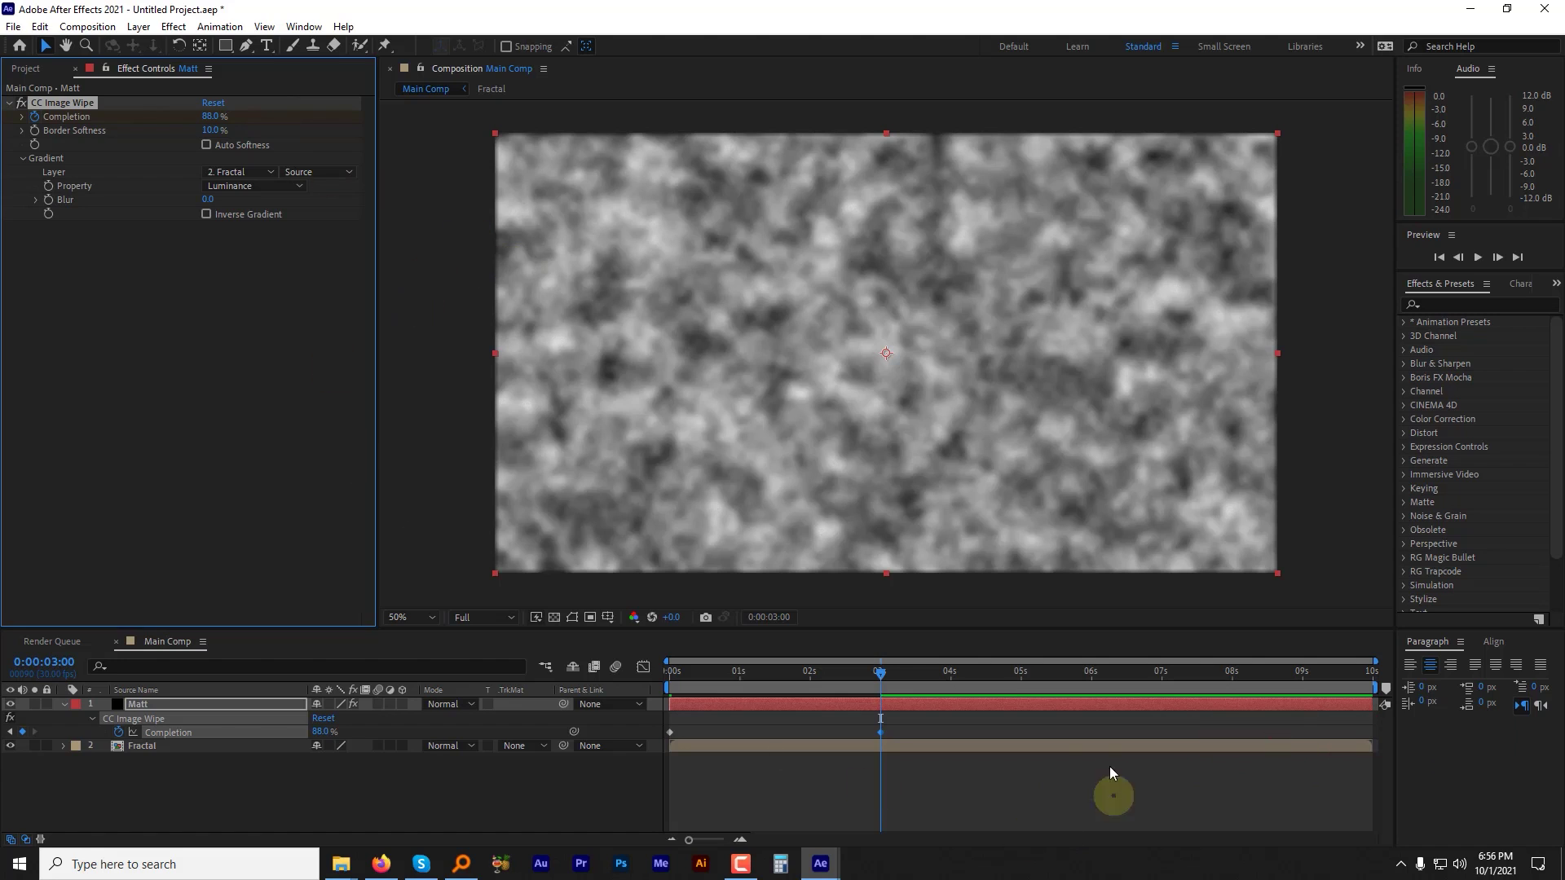
left_click_drag(937, 669, 1021, 670)
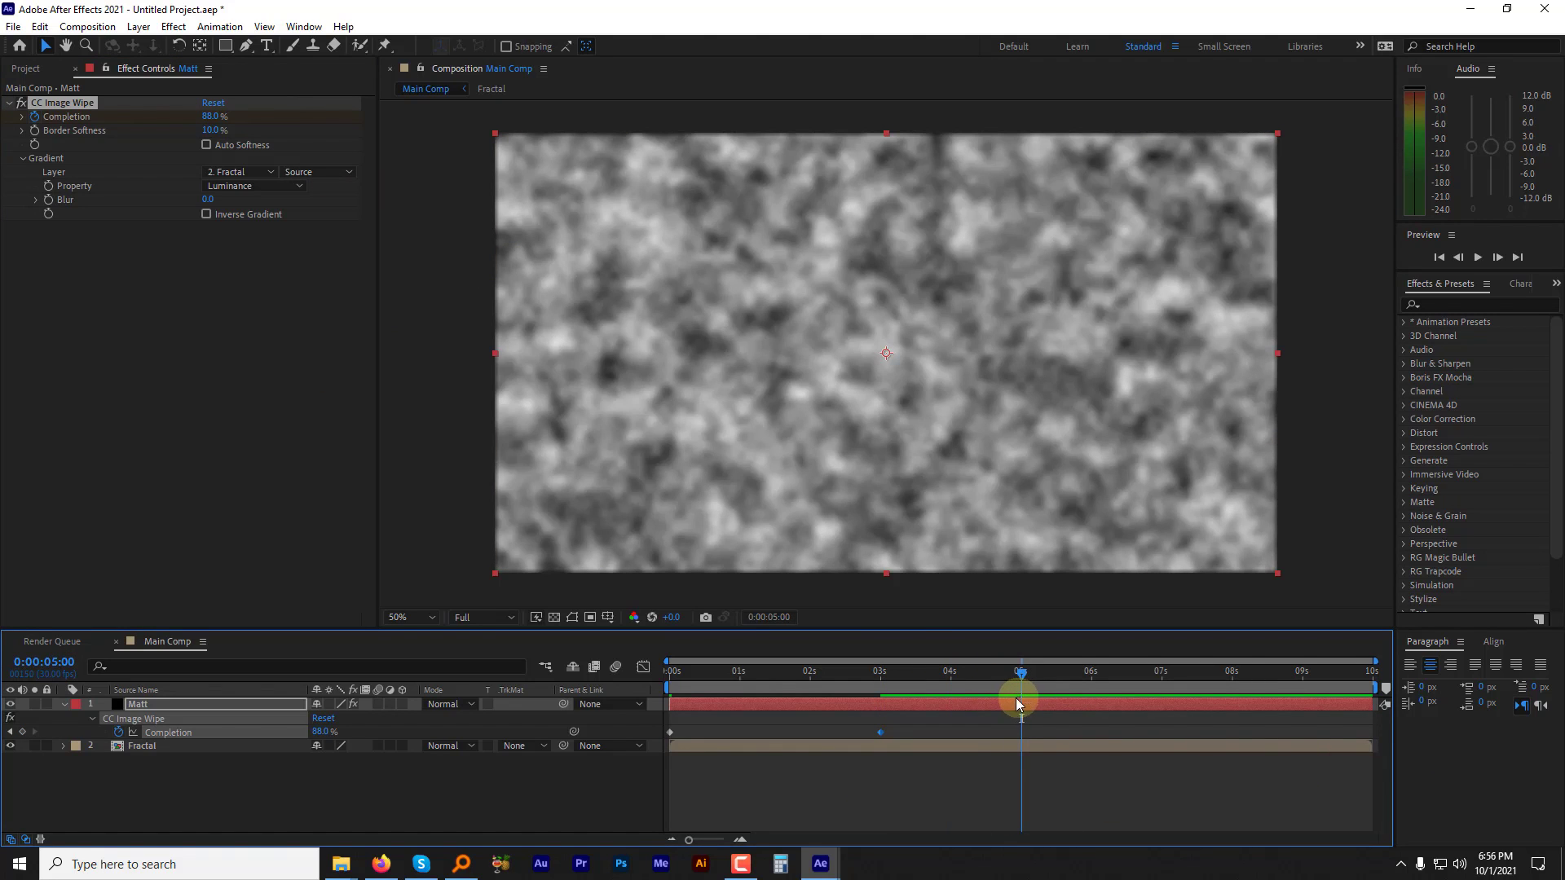
left_click(22, 732)
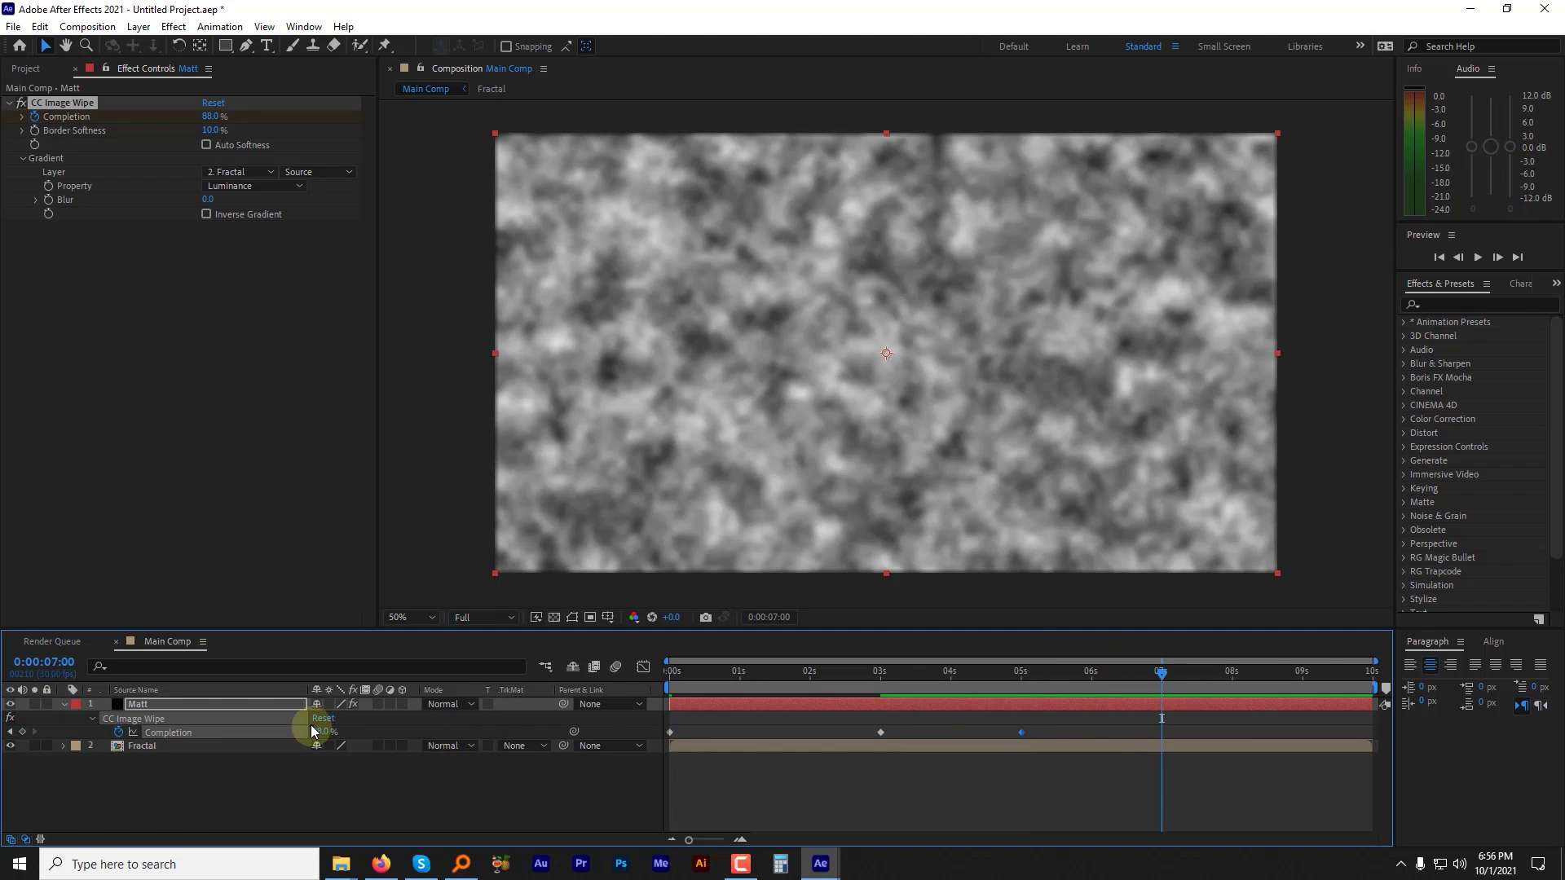
key("Return")
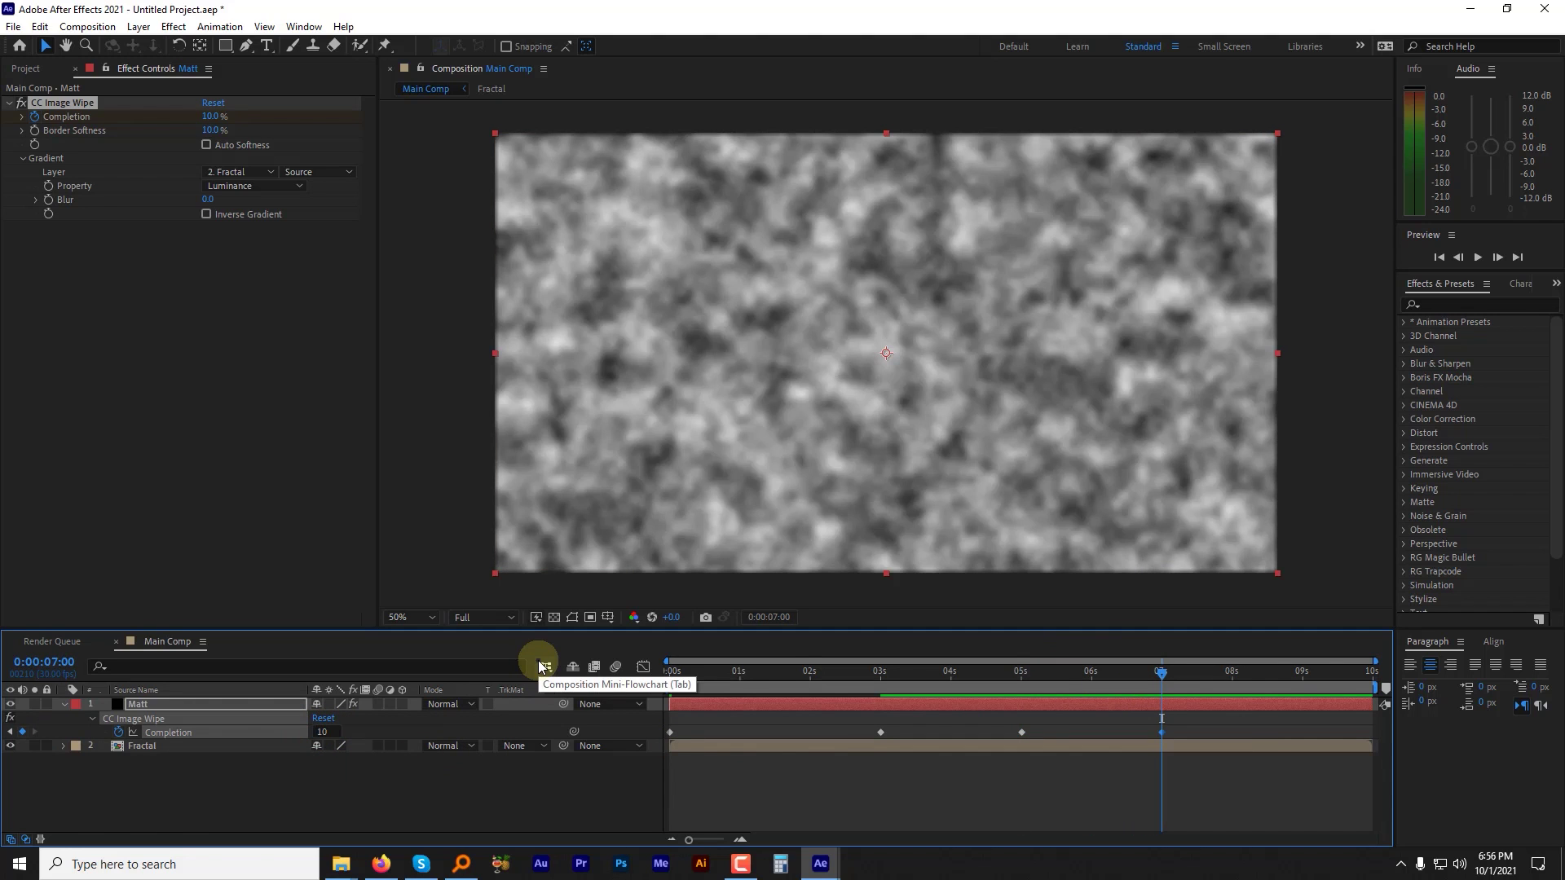
left_click_drag(783, 673, 815, 674)
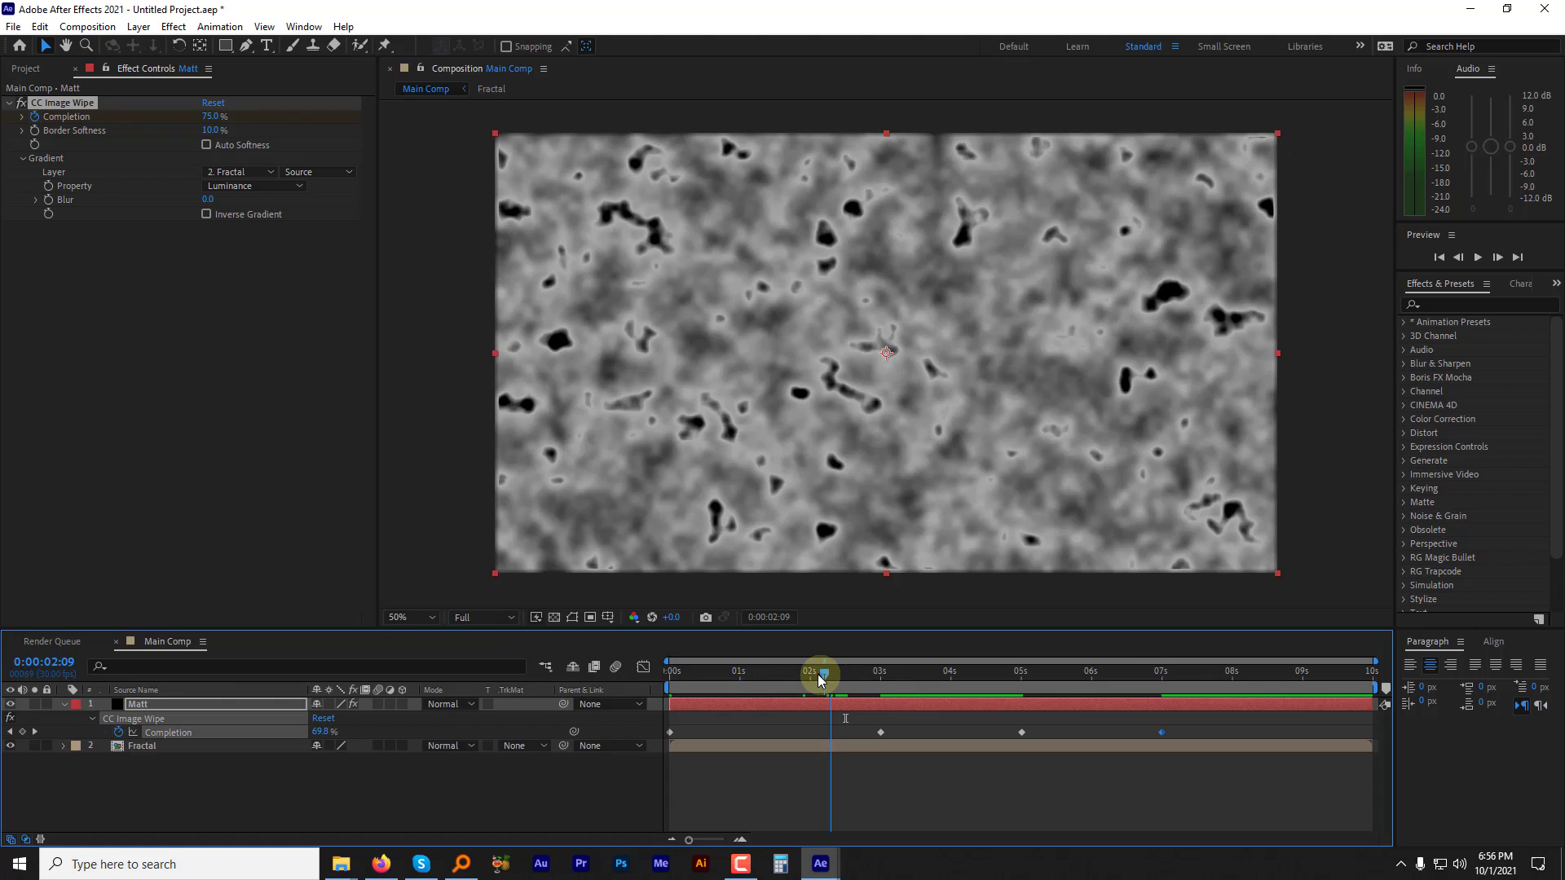
left_click(13, 746)
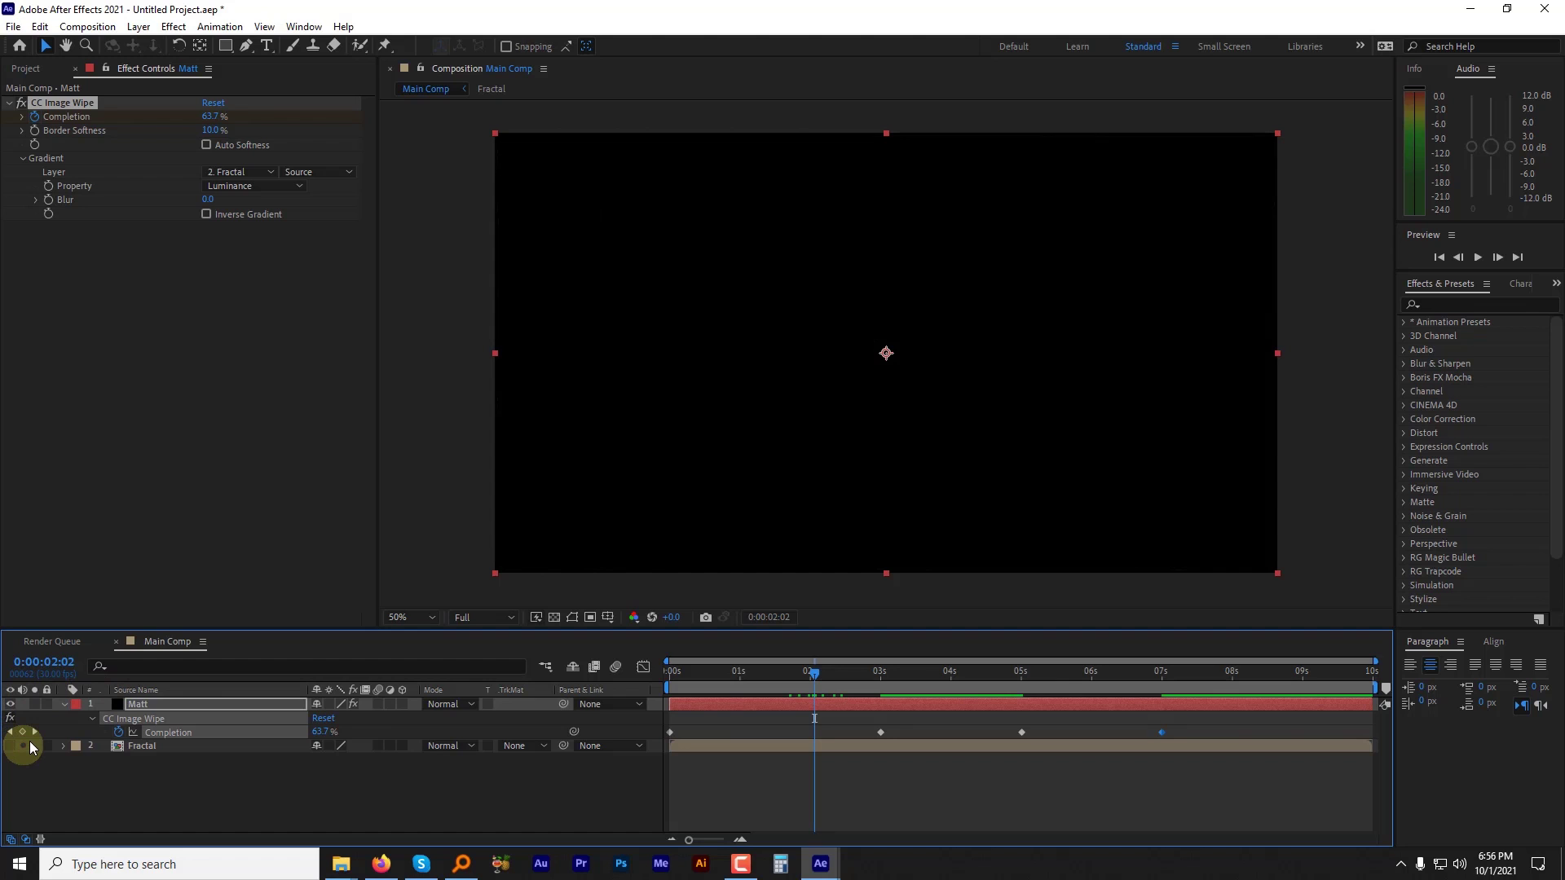
Step: Apply a Fill effect to Matt with the dark red colour A40D0D
left_click(159, 706)
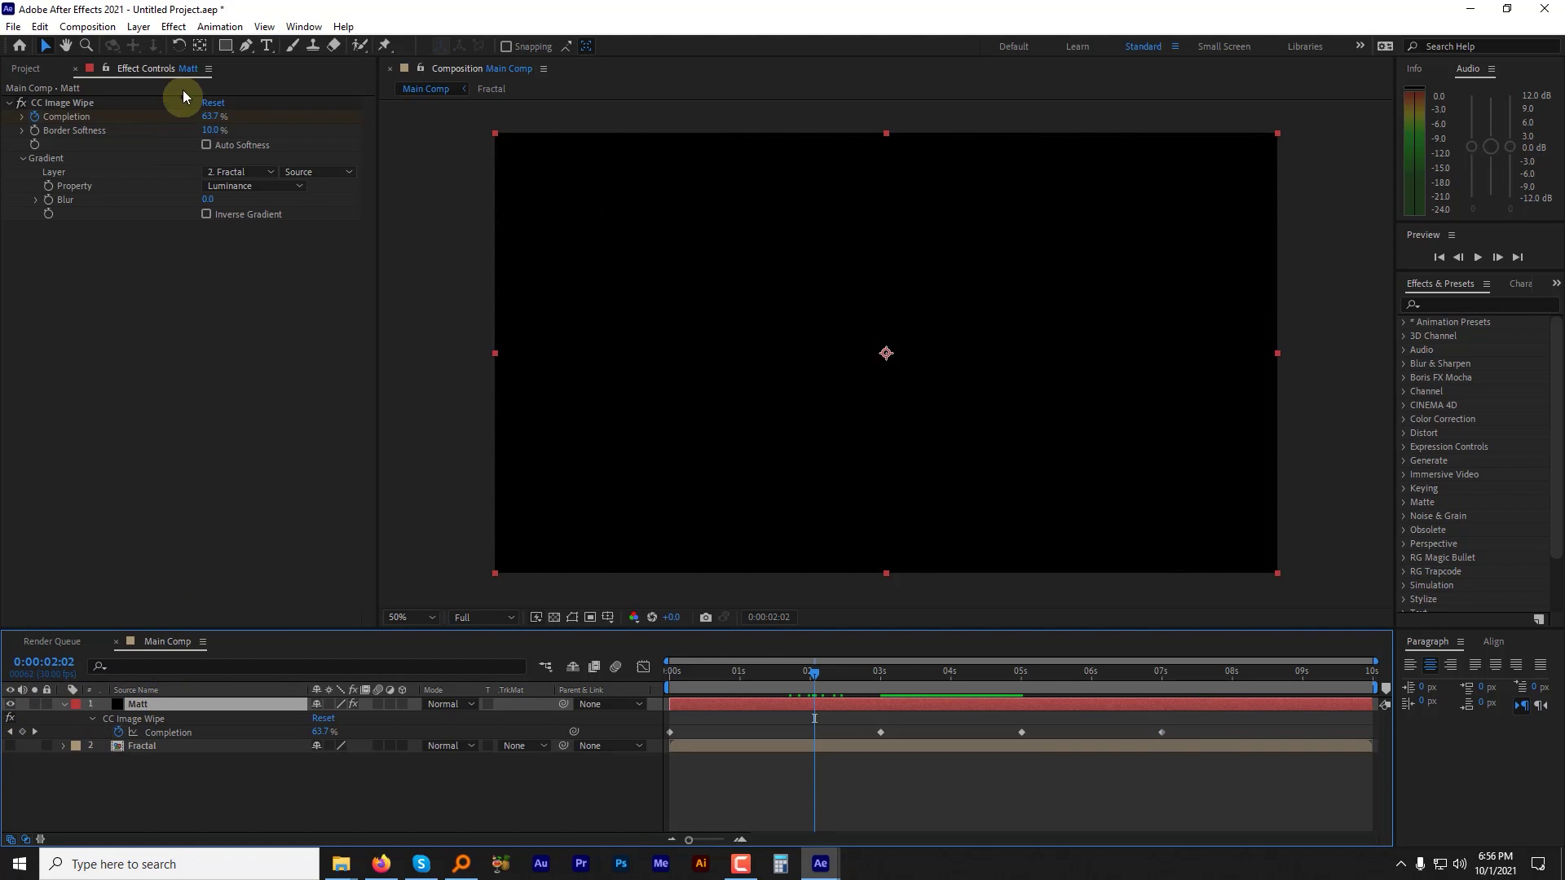
left_click(173, 26)
mouse_move(326, 261)
left_click(415, 532)
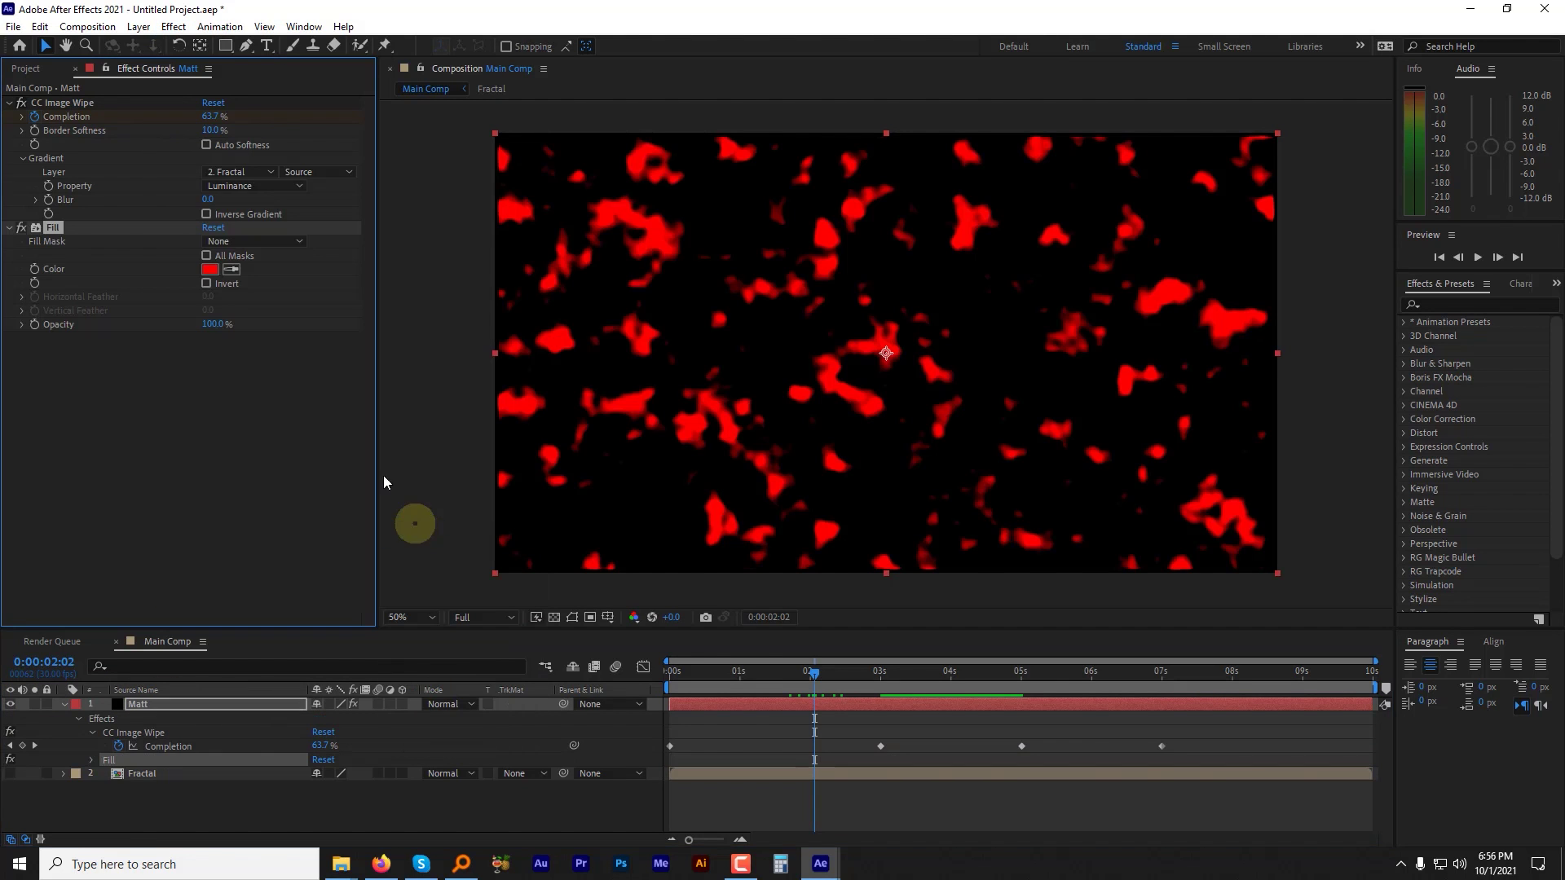
left_click(211, 269)
left_click_drag(392, 374, 405, 407)
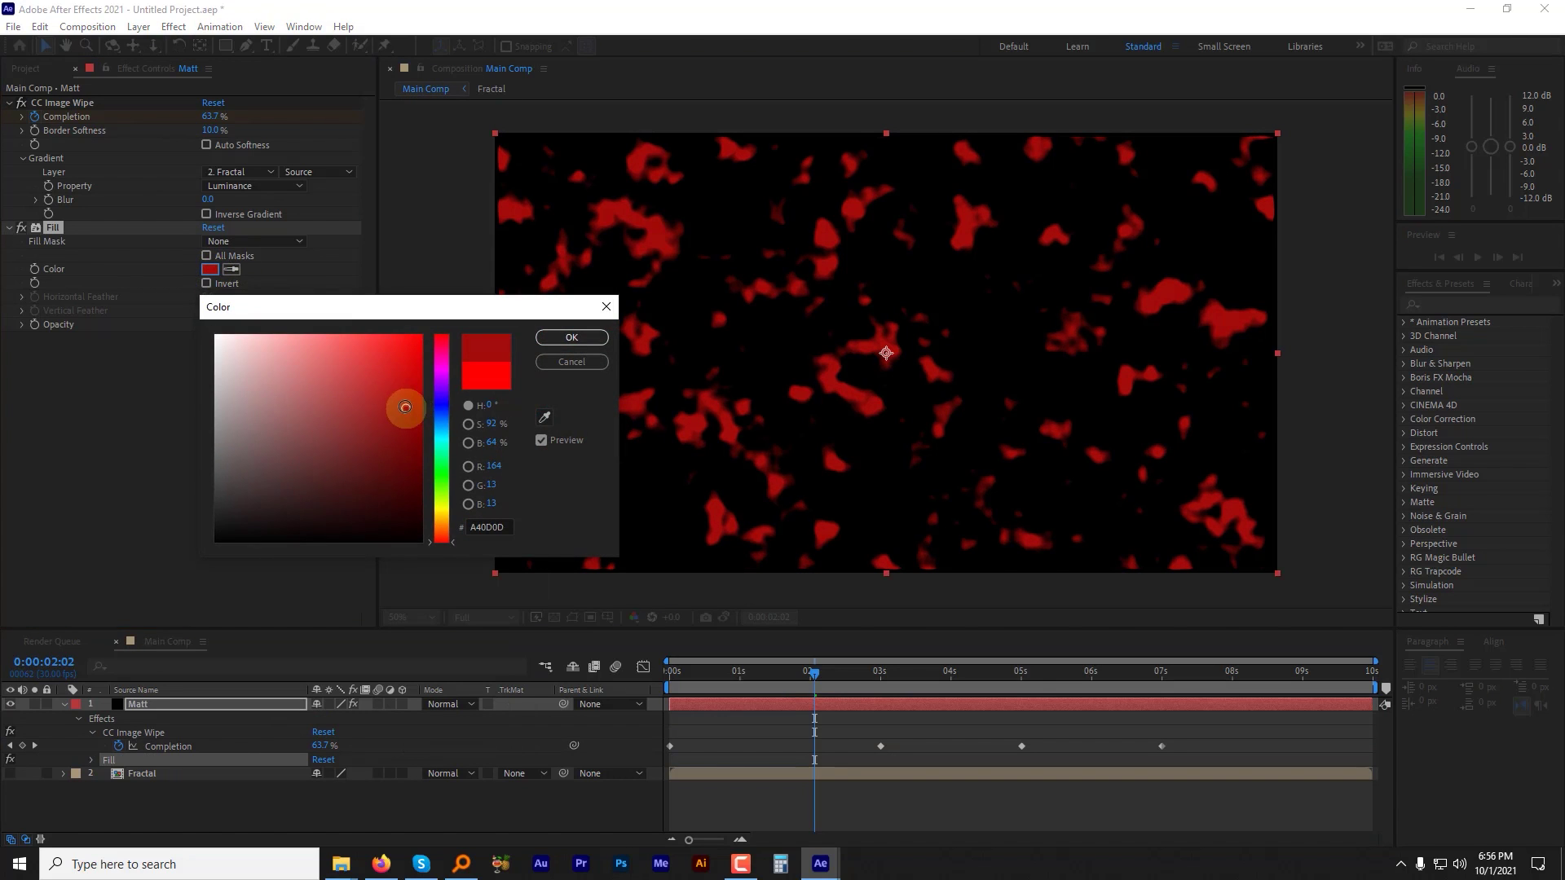
left_click(560, 340)
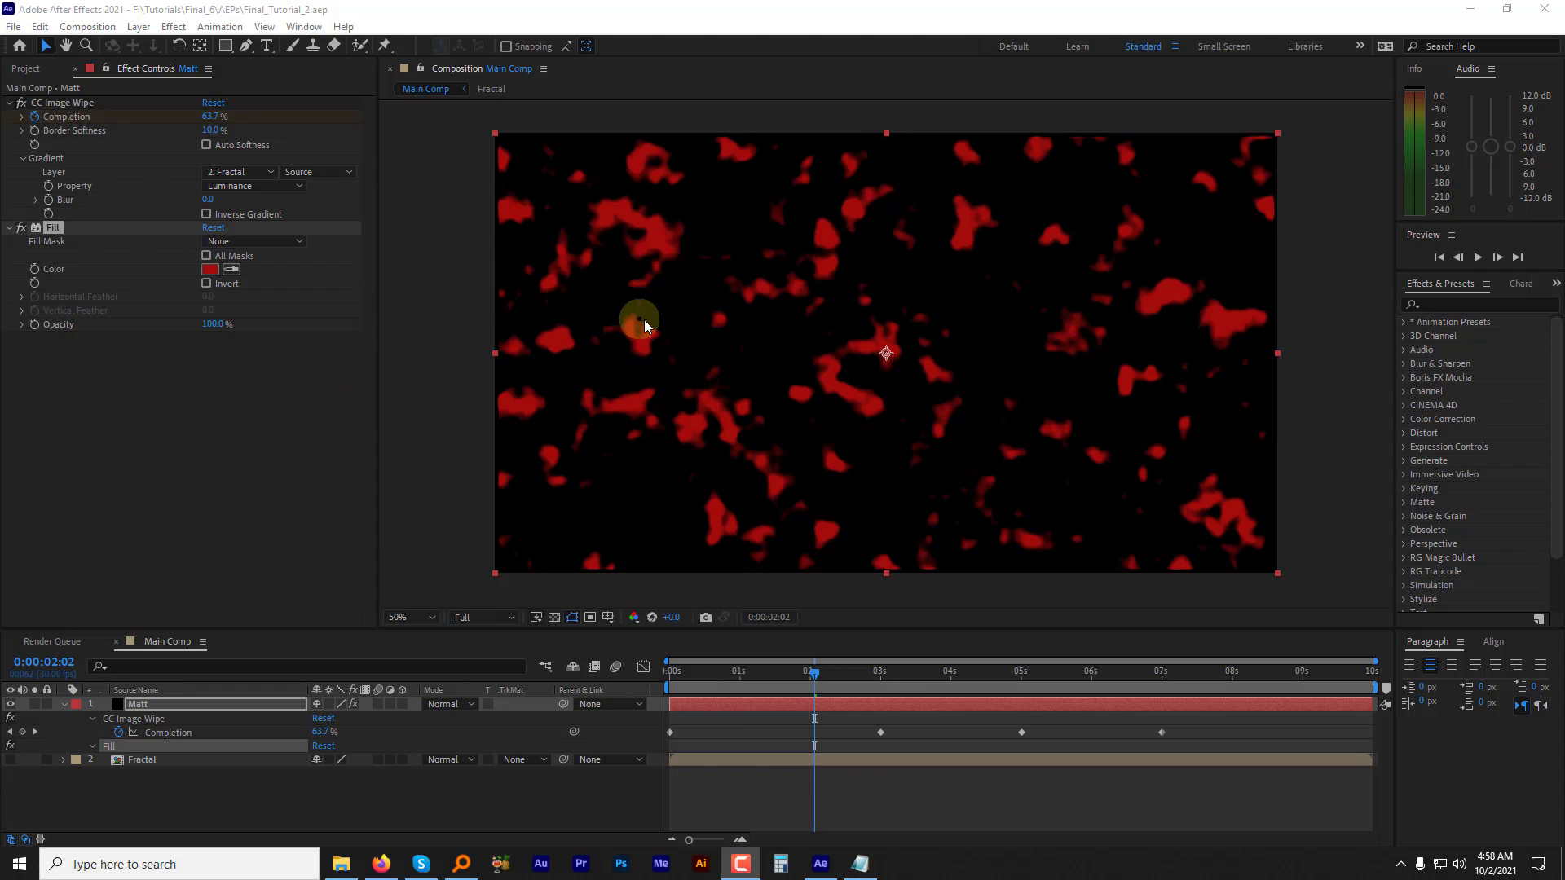
Step: Add a Simple Choker to Matt with Choke Matte set to 2
left_click(173, 26)
mouse_move(214, 325)
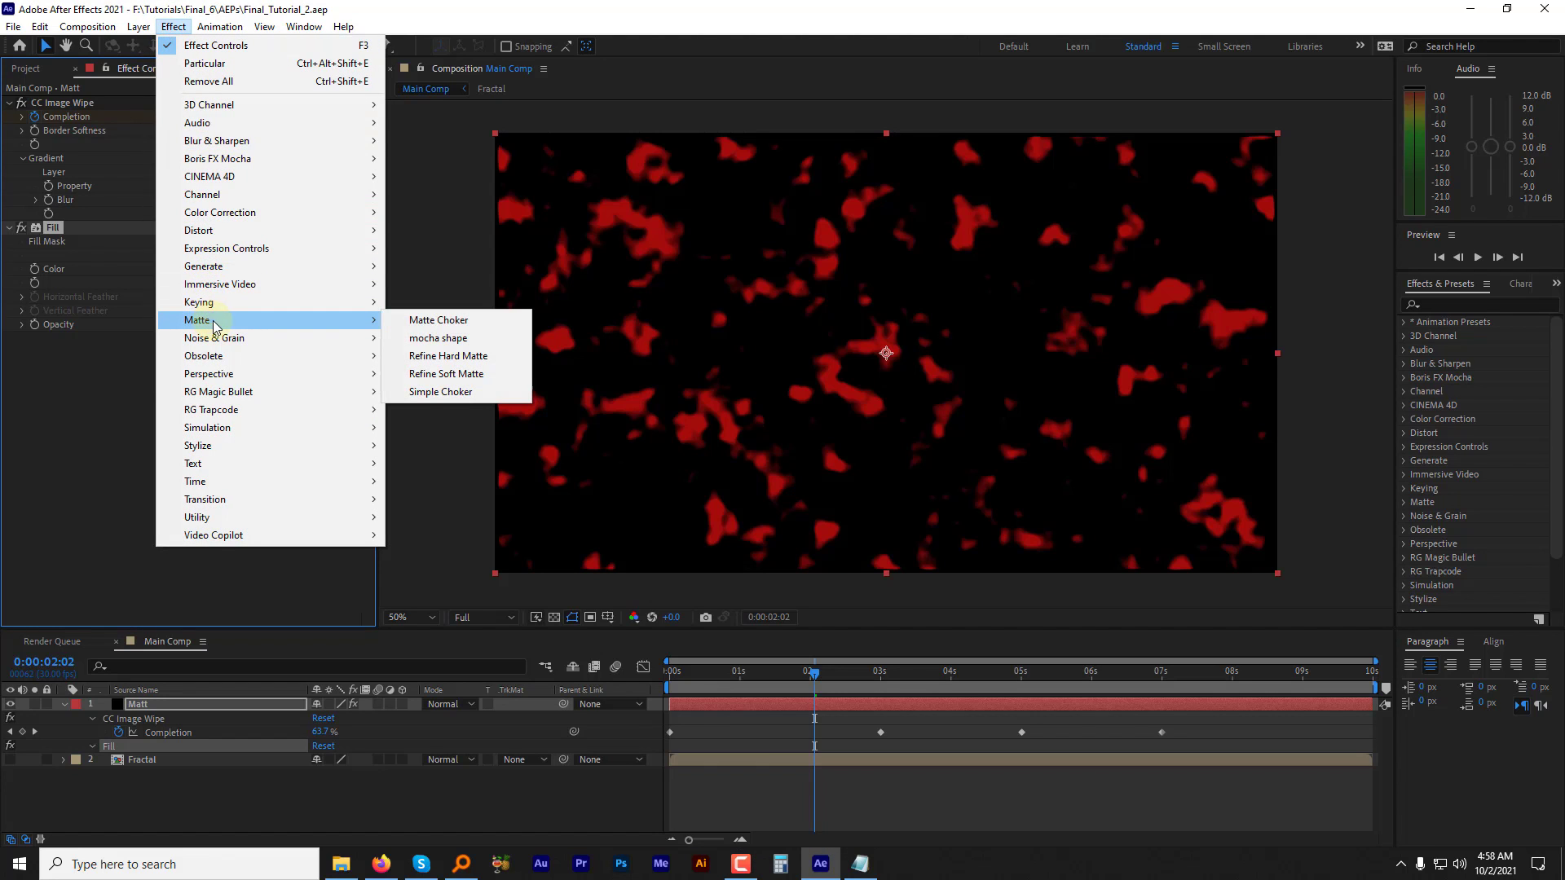
left_click(440, 392)
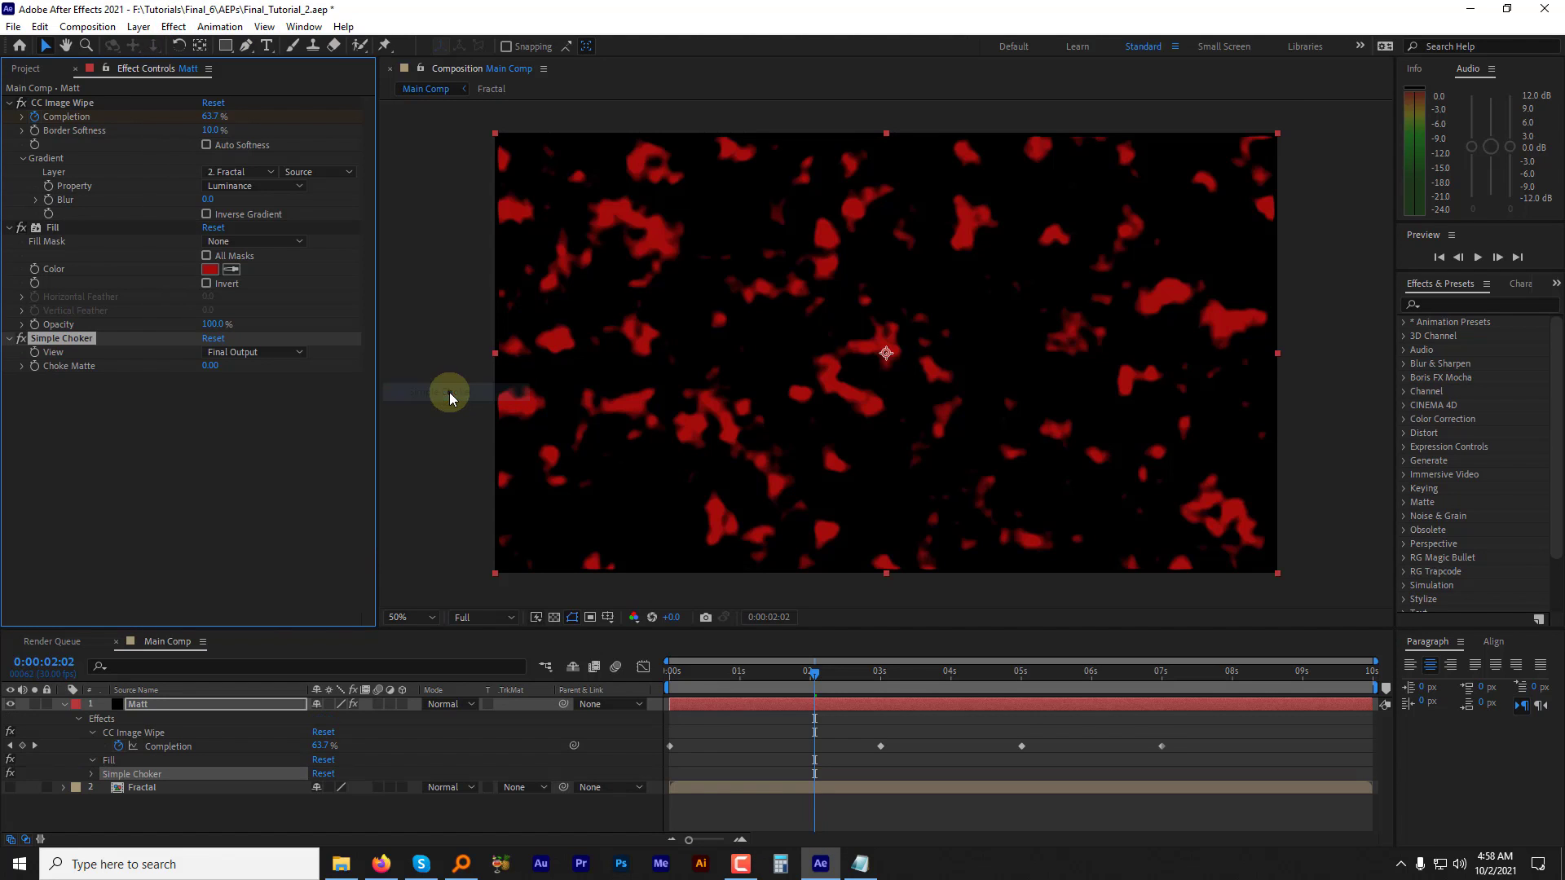
left_click(217, 367)
type("2")
key("Return")
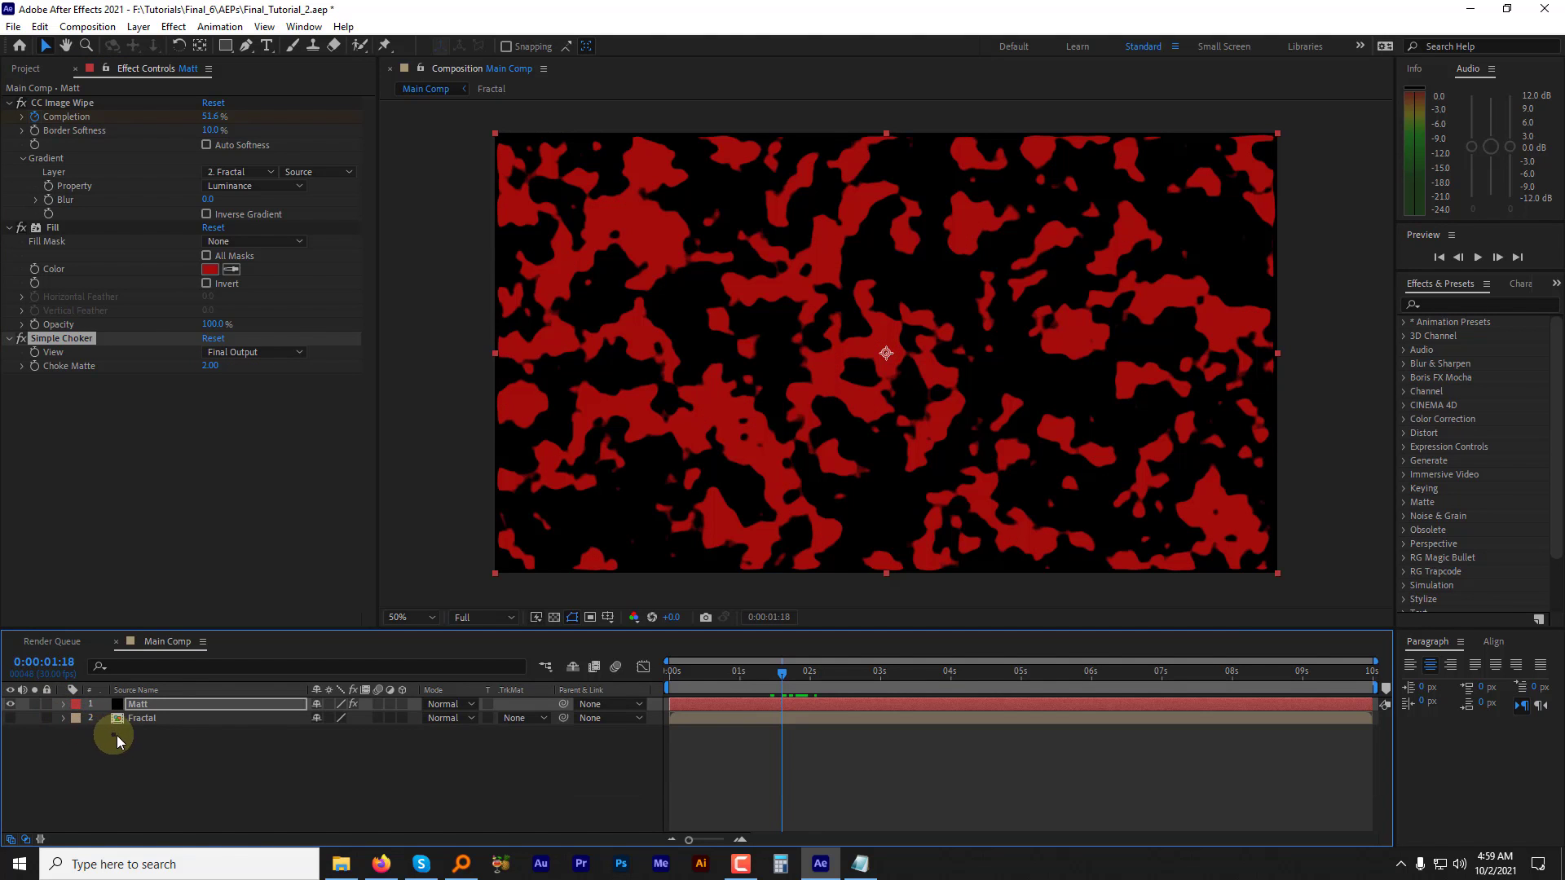
Step: Pre-compose the Matt and Fractal layers into a precomp named Transition 1
left_click(128, 717, "shift")
left_click(139, 26)
left_click(179, 562)
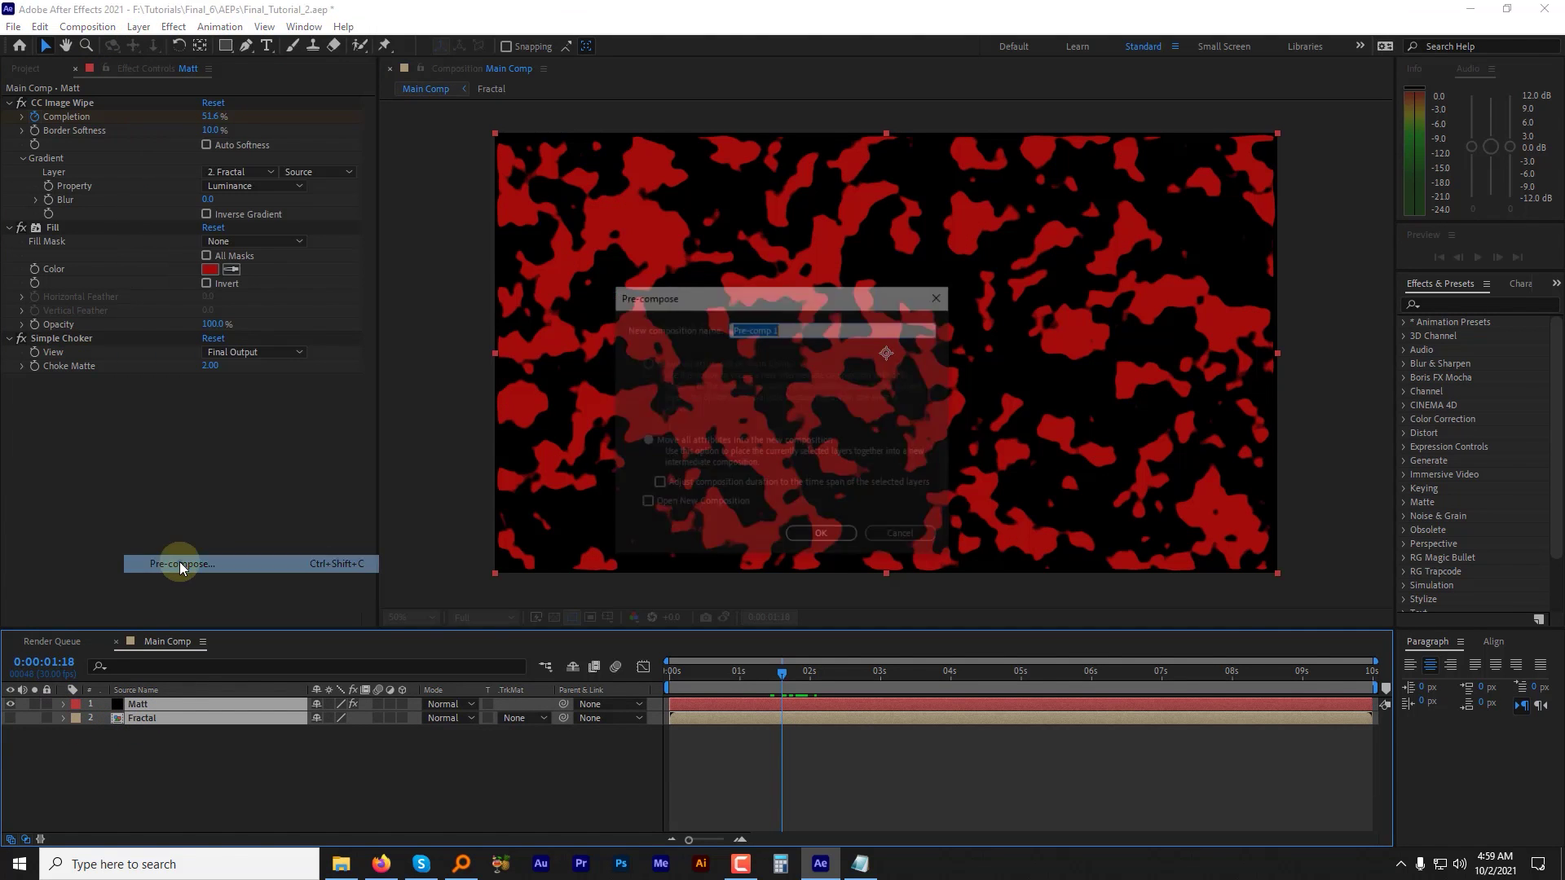
type("Transition 1")
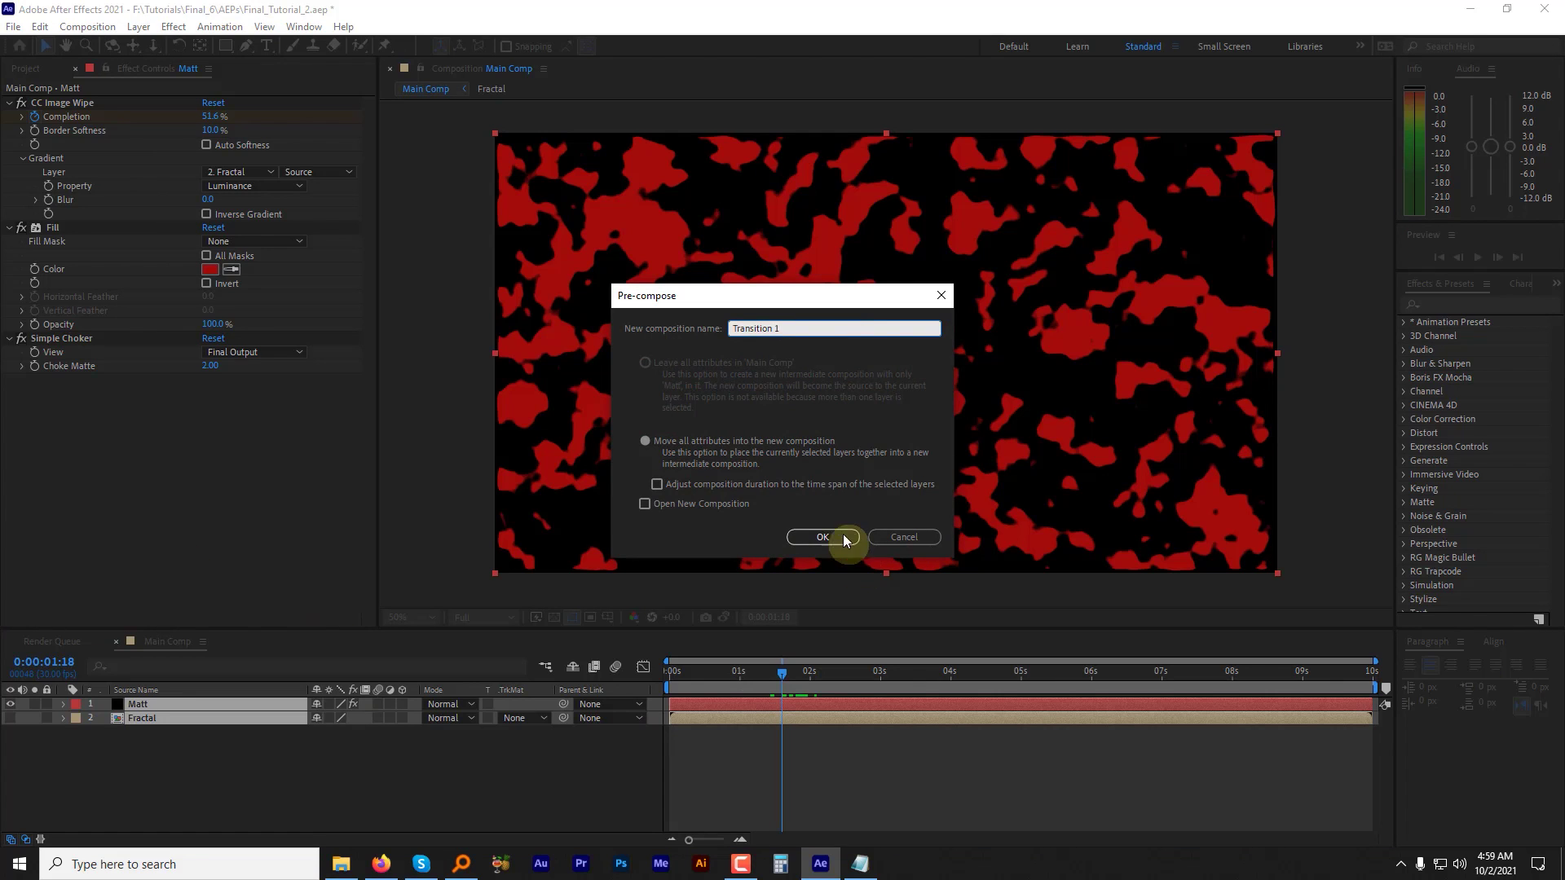
left_click(842, 536)
Step: Duplicate Transition 1 in the Project panel as Transition 2 and open it
left_click(25, 69)
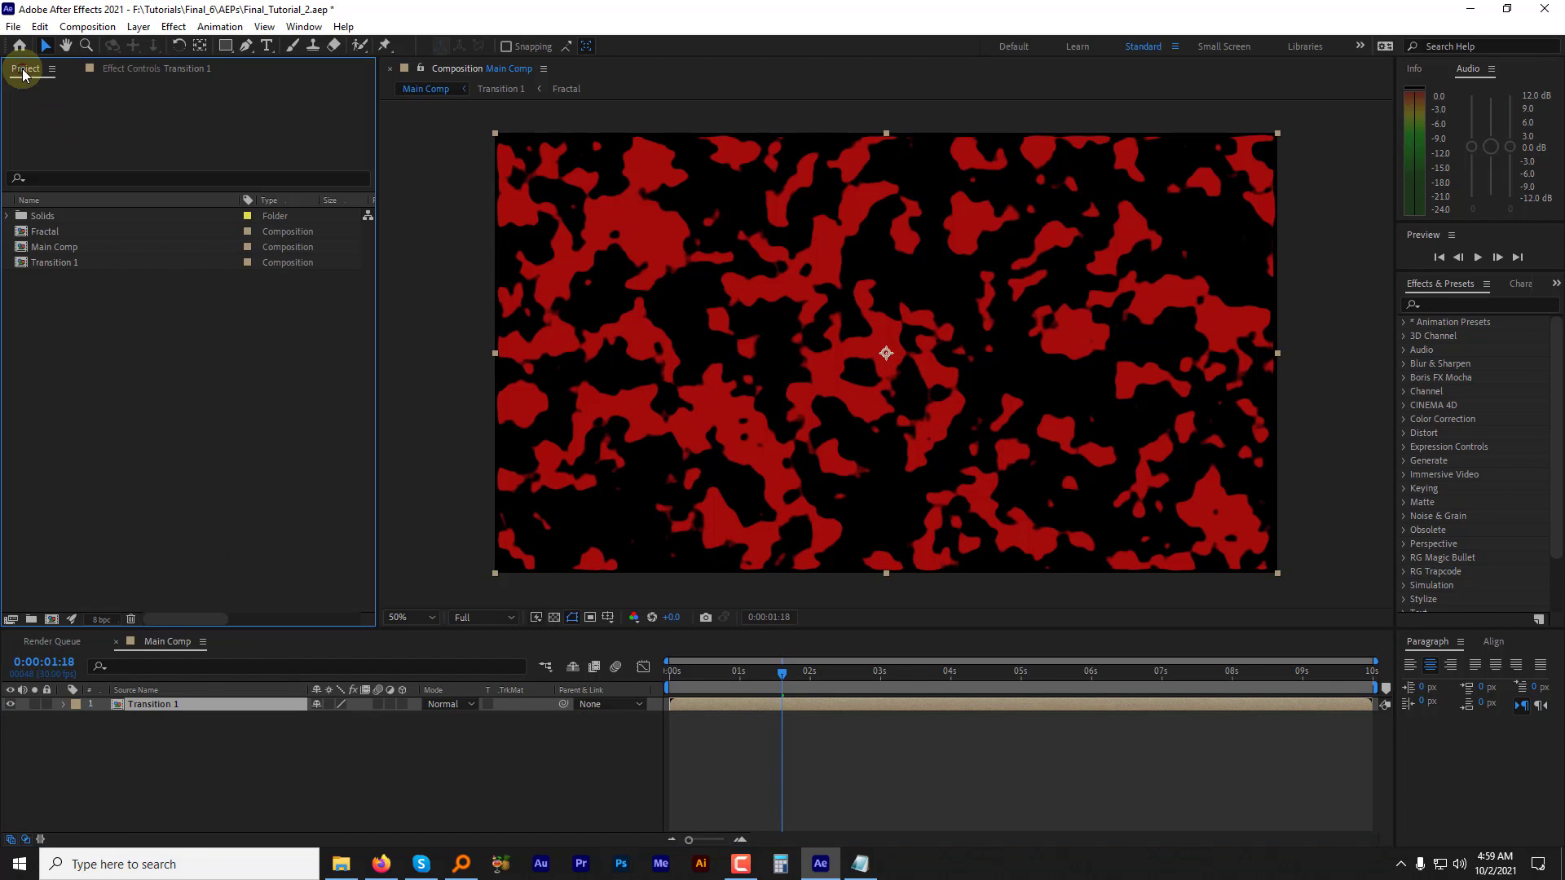
left_click(51, 265)
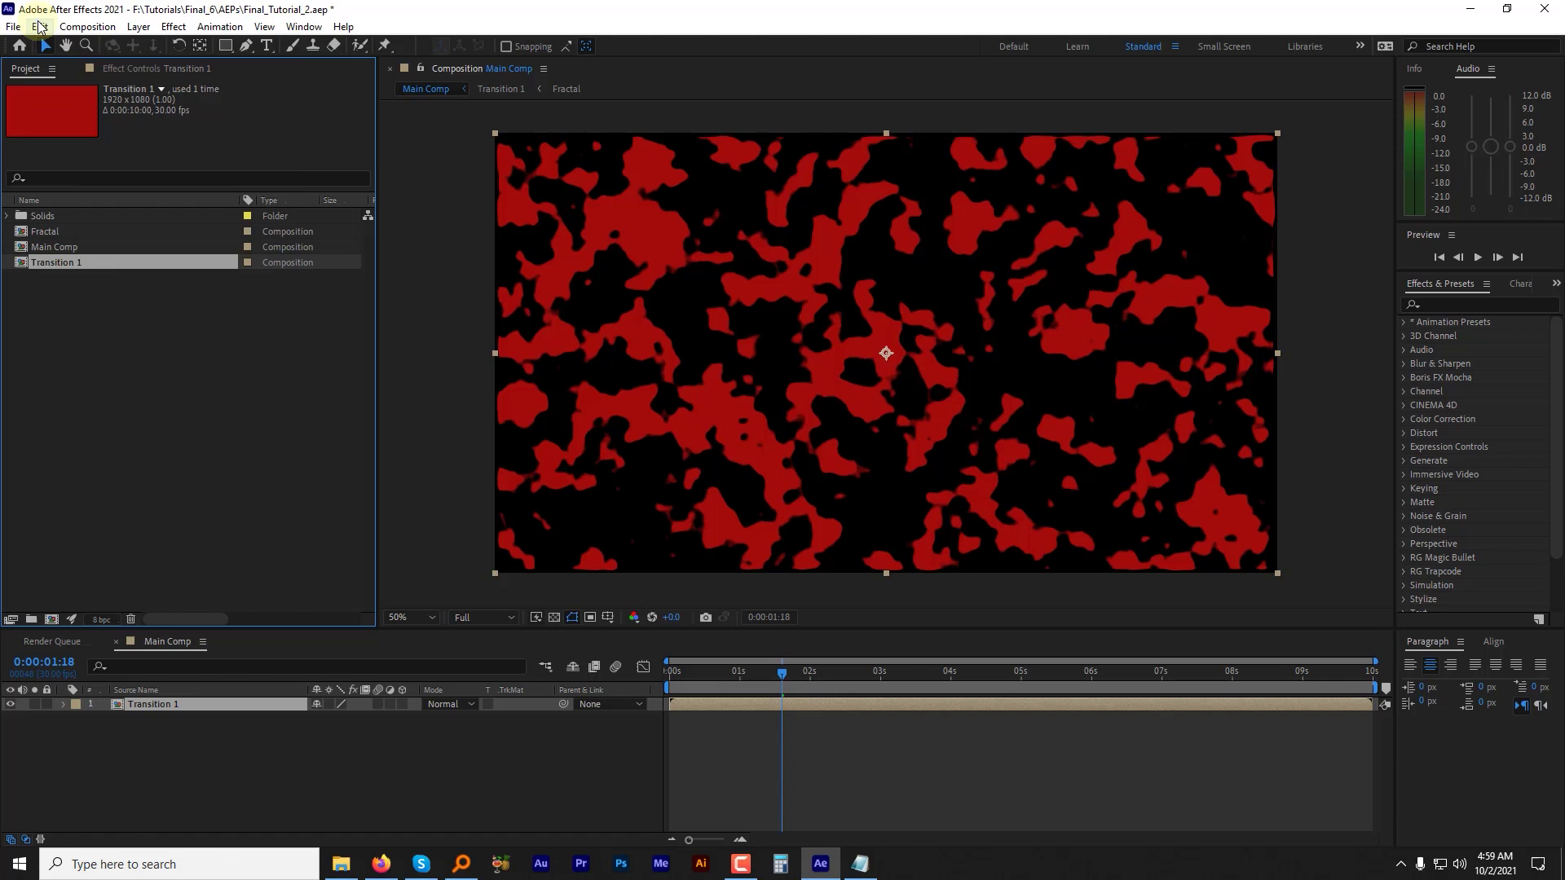
left_click(39, 27)
left_click(57, 238)
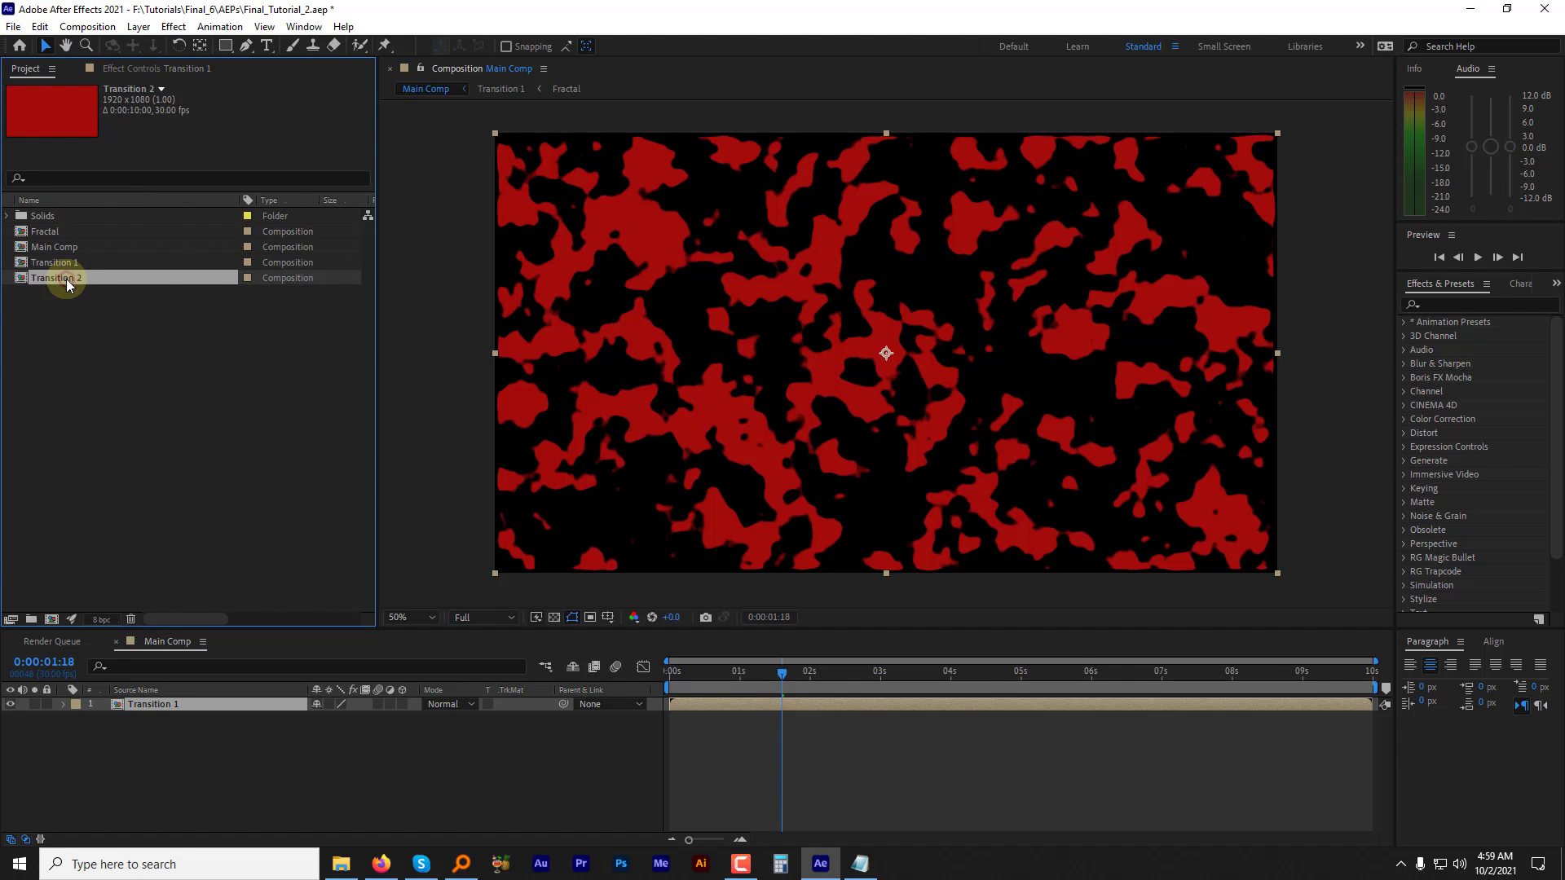
double_click(66, 279)
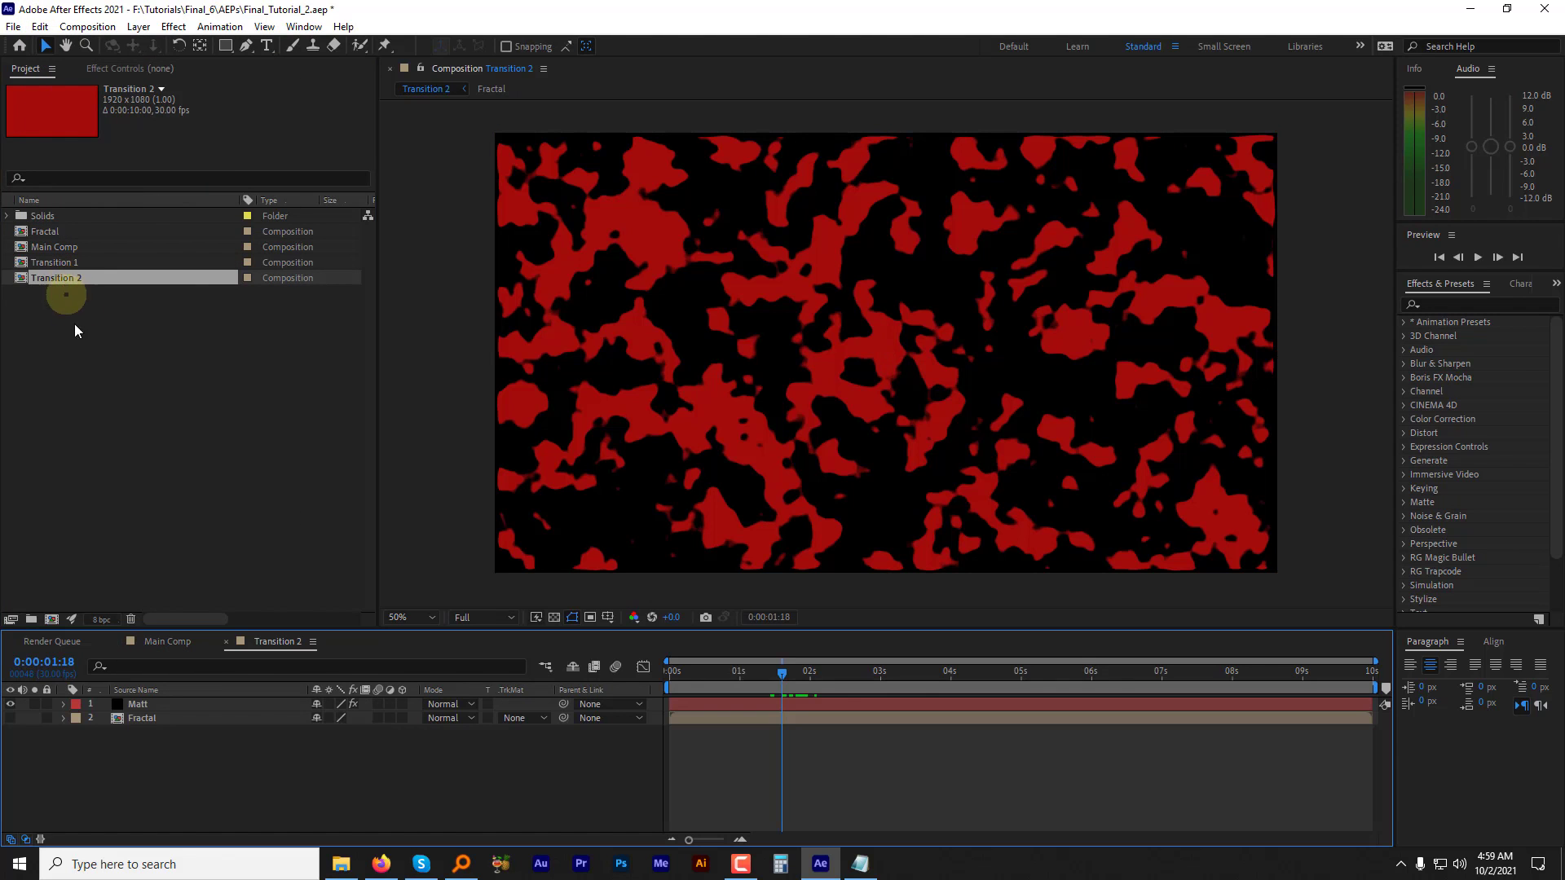
Step: Add a Stroke layer style of size 15 to the Matt layer
left_click(143, 705)
right_click(144, 705)
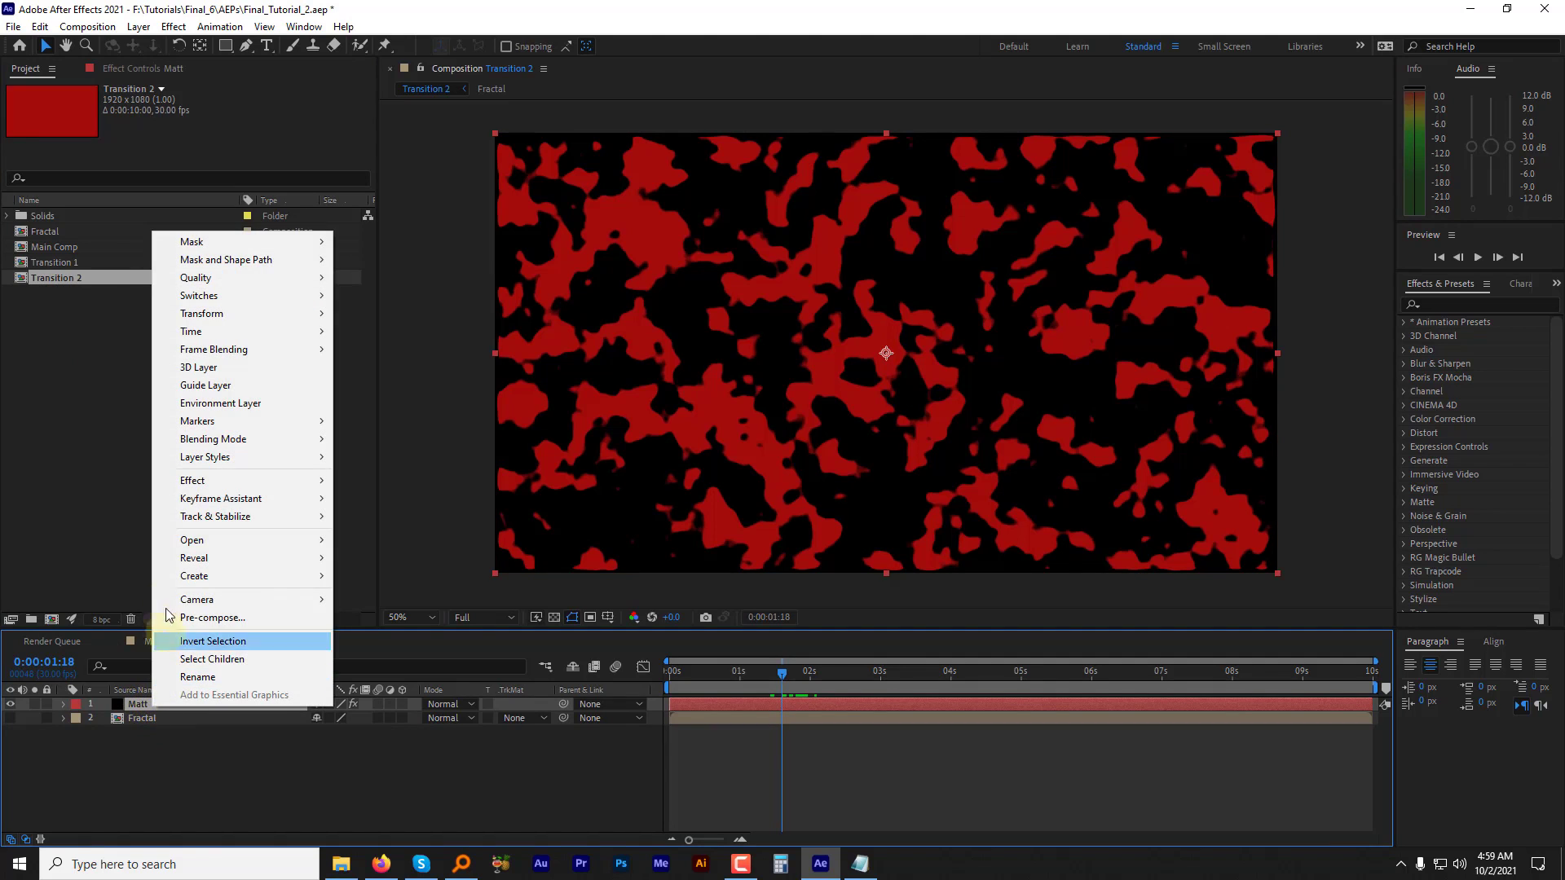
mouse_move(195, 464)
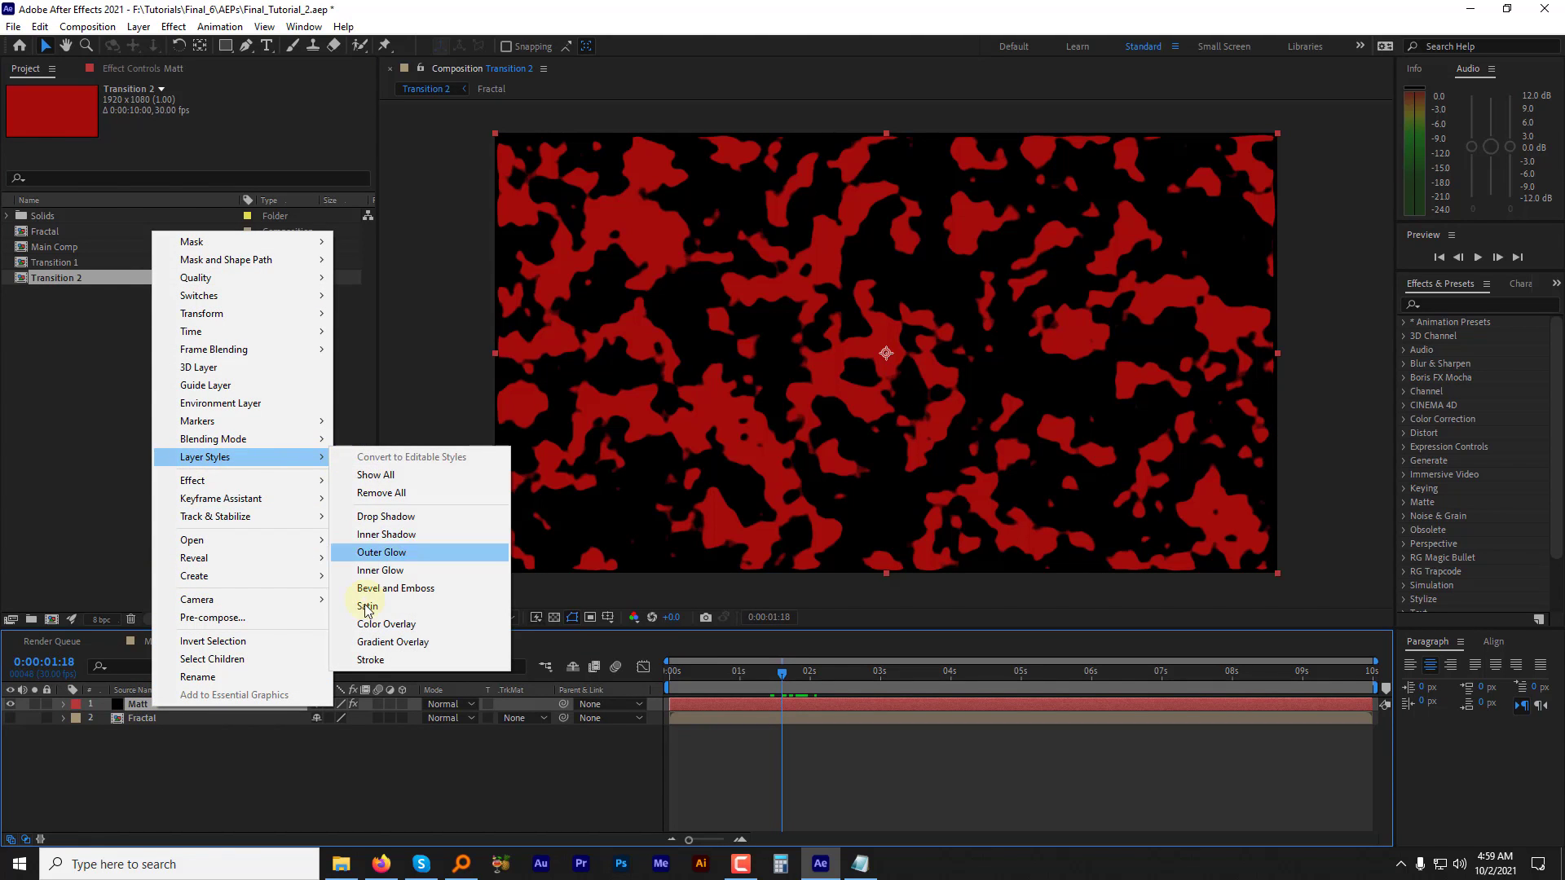
left_click(370, 659)
left_click(91, 775)
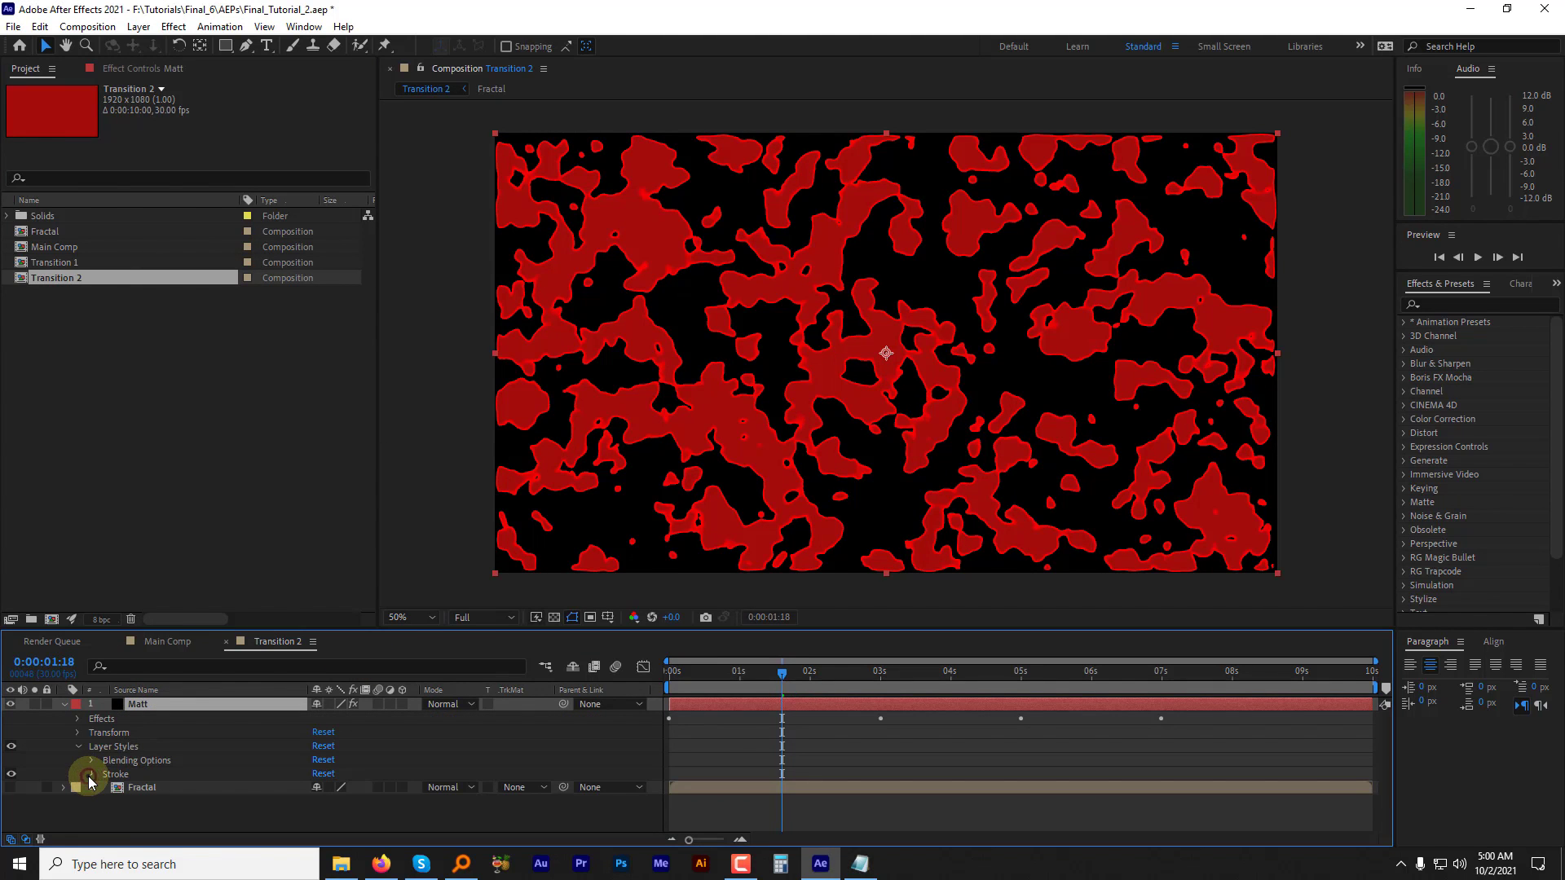
scroll(204, 807, "down", 1)
type("15")
key("Return")
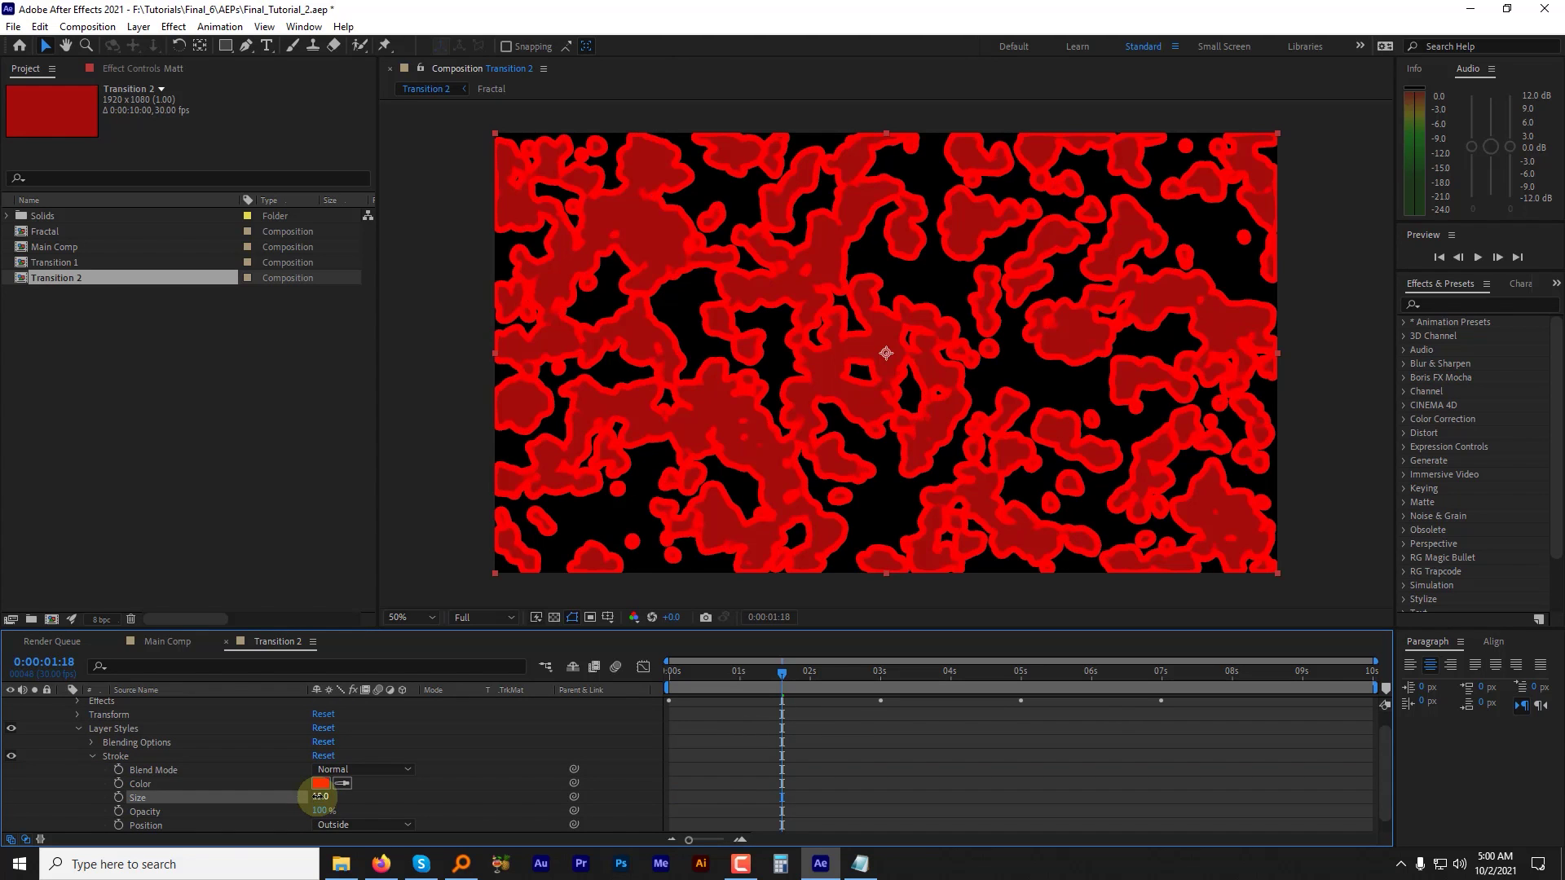
Step: Keep the stroke positioned Outside and lower the layer's Fill Opacity to 31%
left_click(328, 824)
left_click(344, 794)
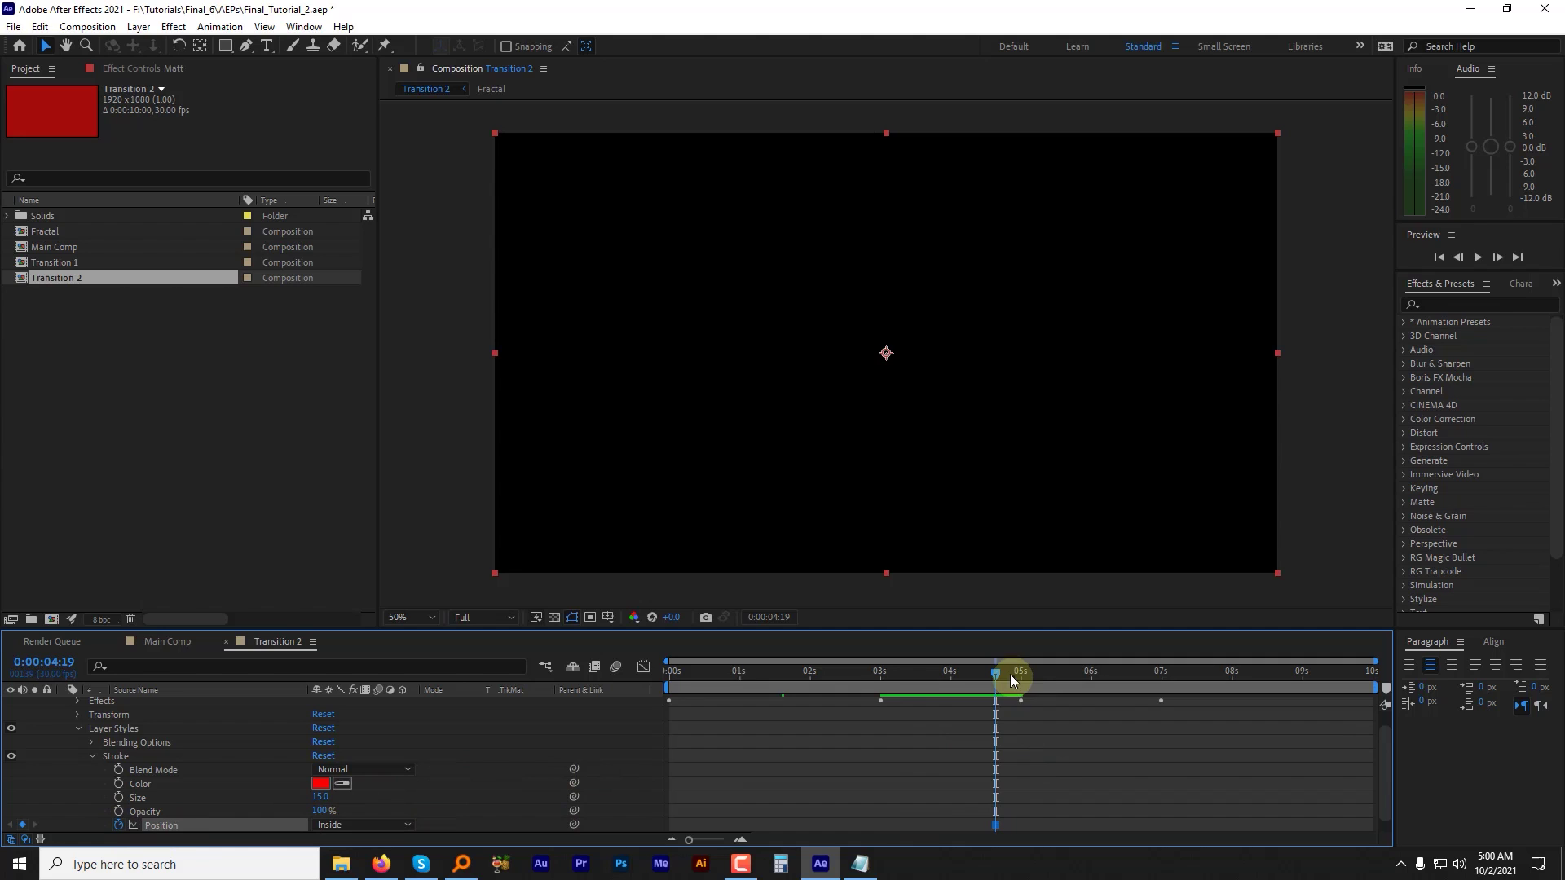
left_click(351, 824)
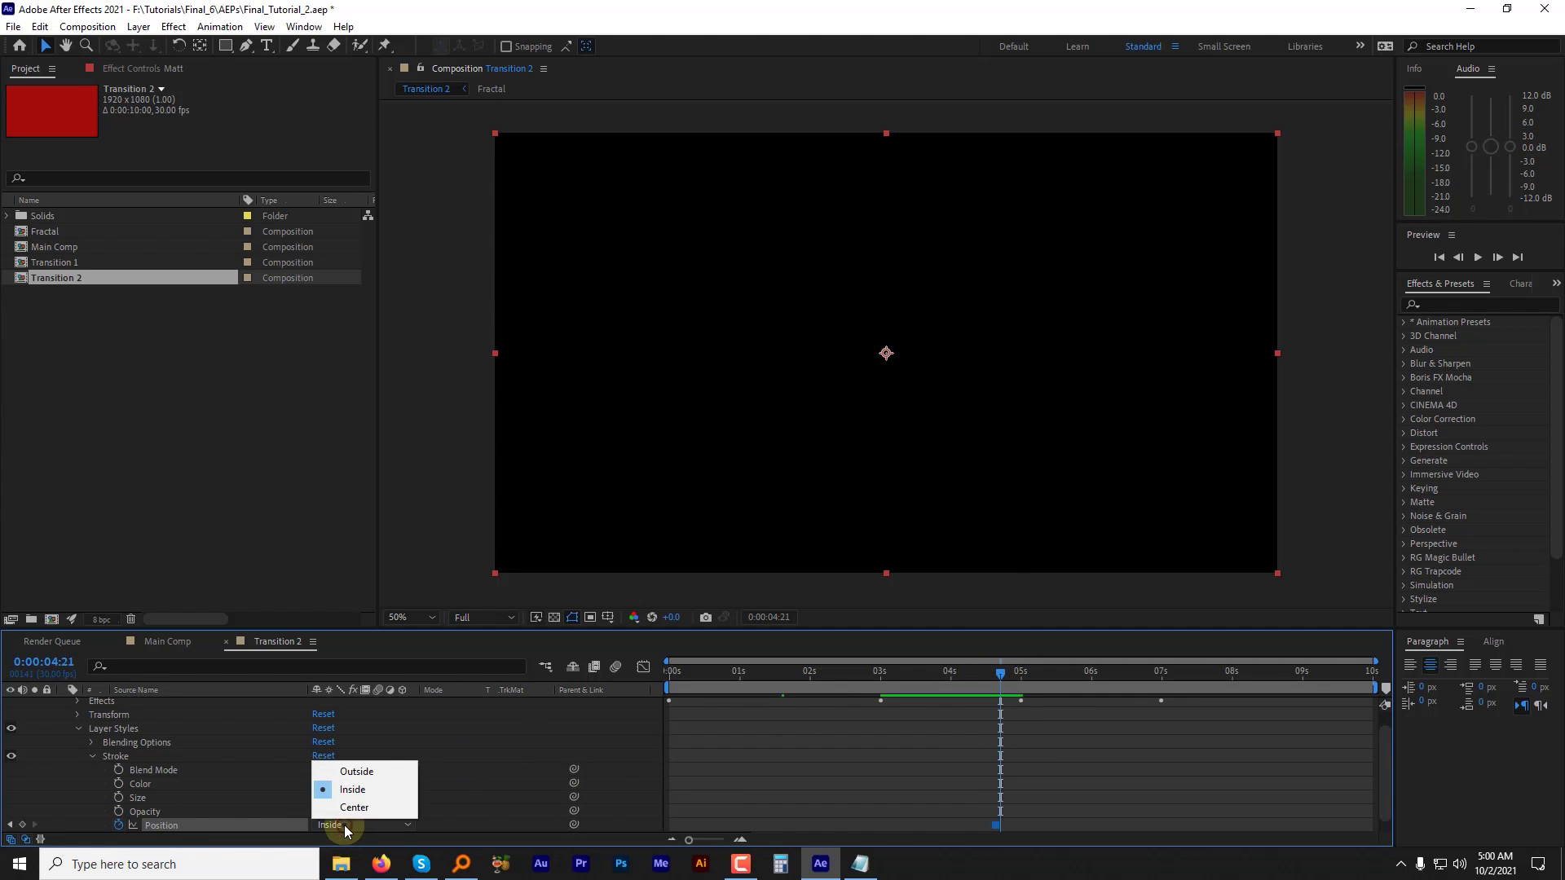
left_click(360, 773)
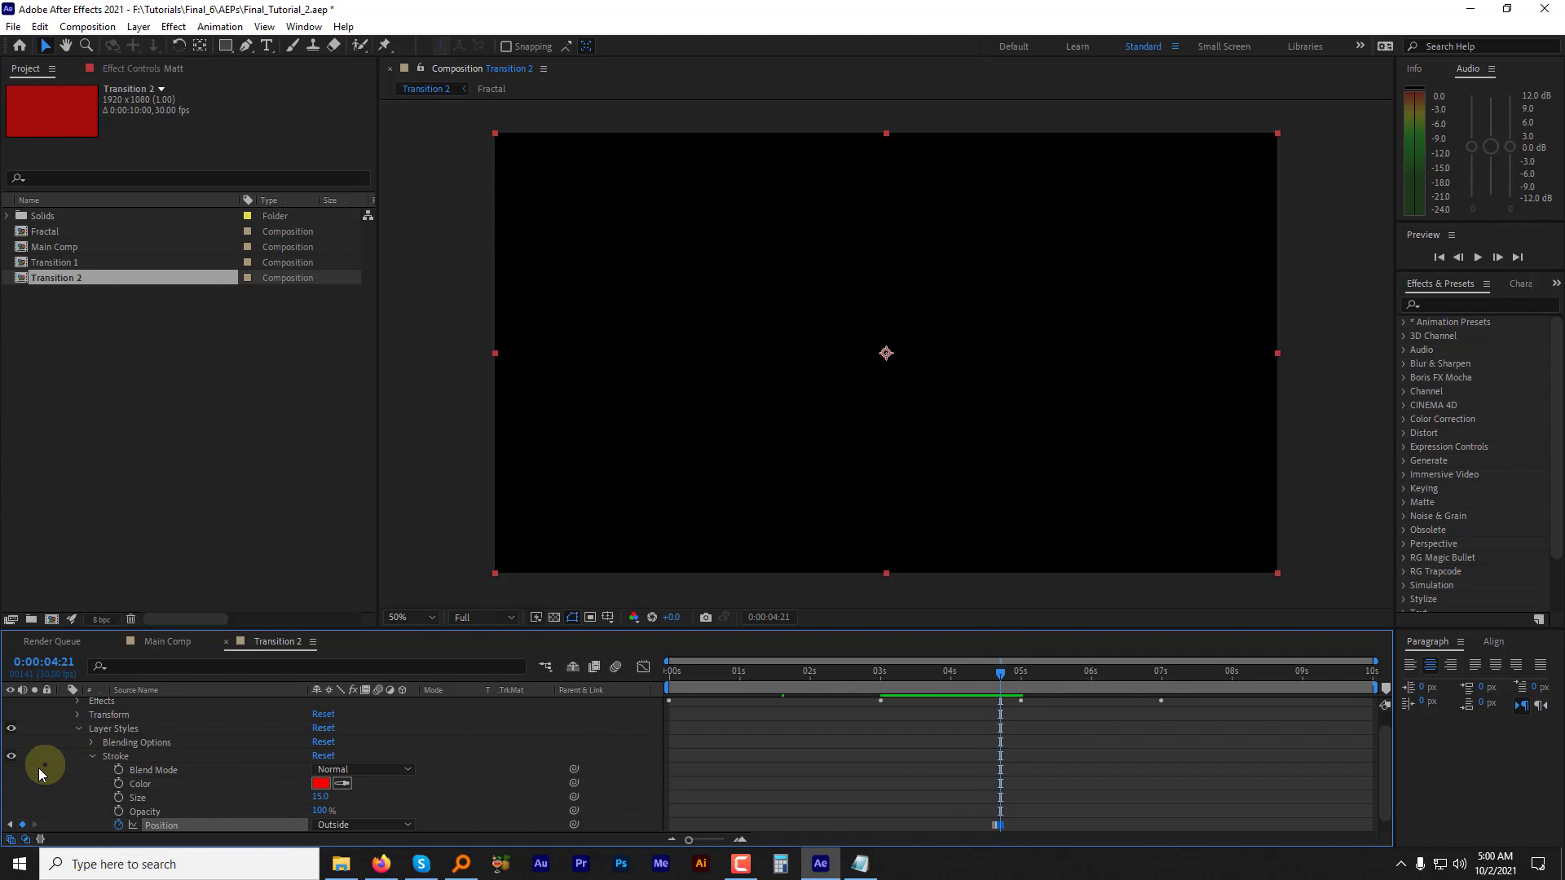
left_click(95, 742)
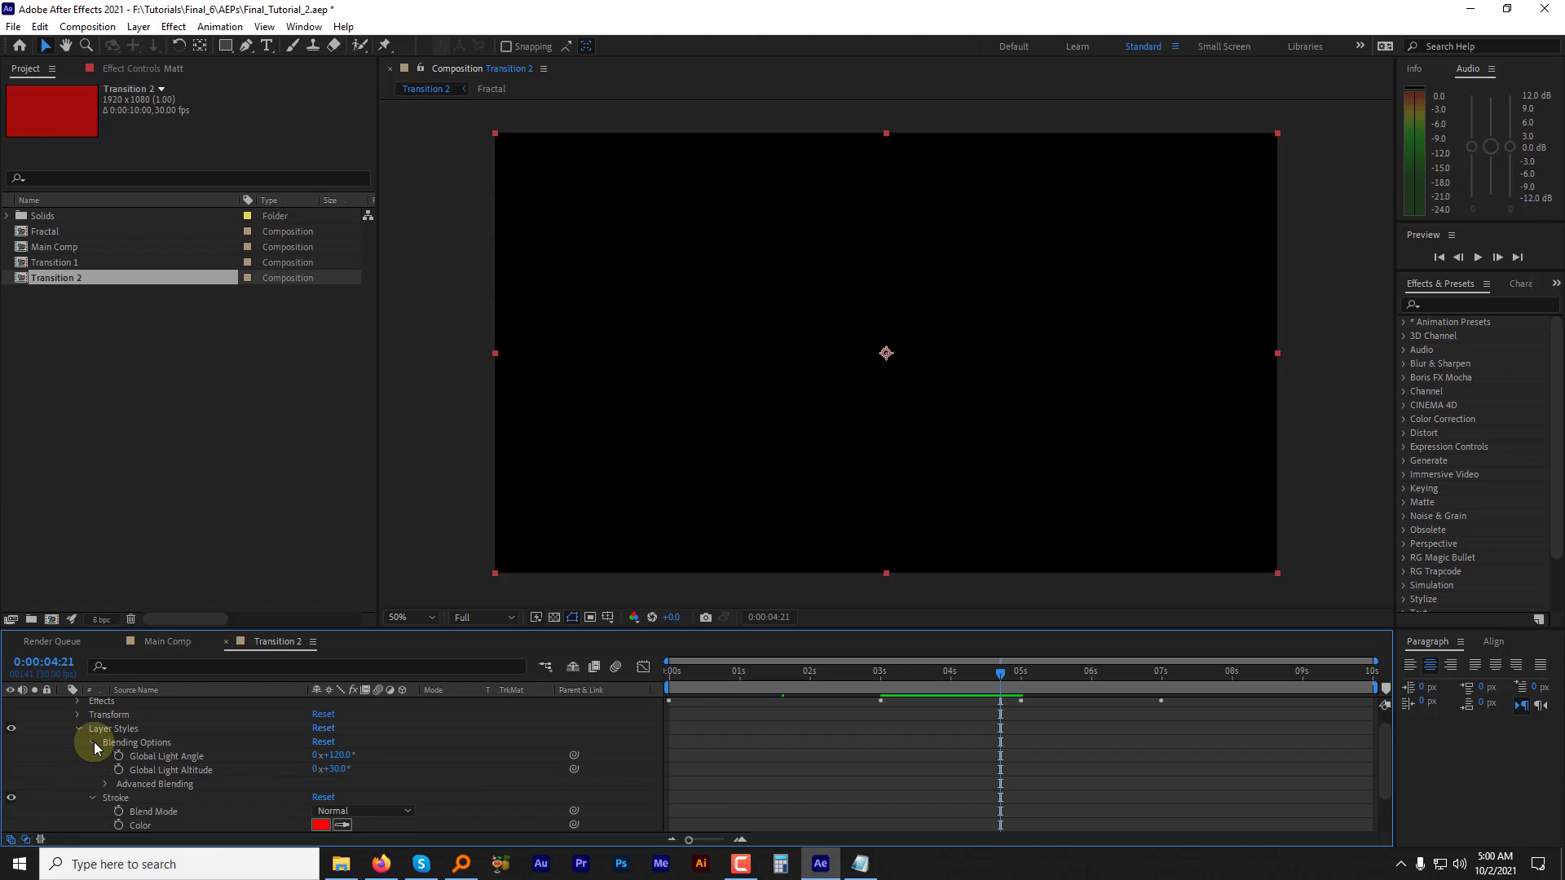
left_click(106, 784)
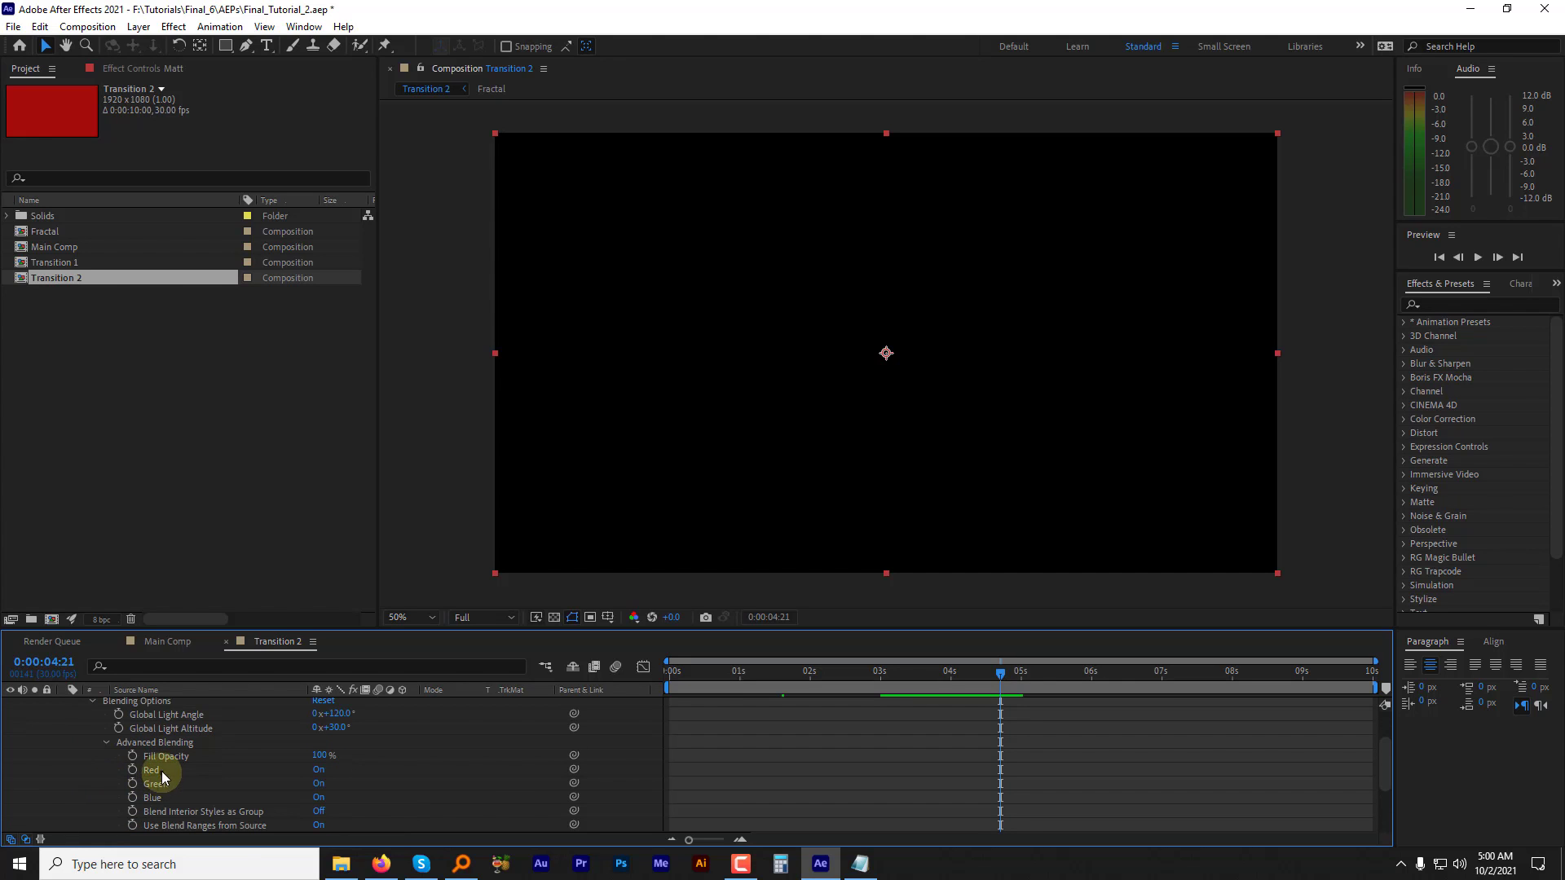
left_click_drag(319, 756, 179, 756)
Step: Import the Tommy.png logo file into the project
left_click(164, 646)
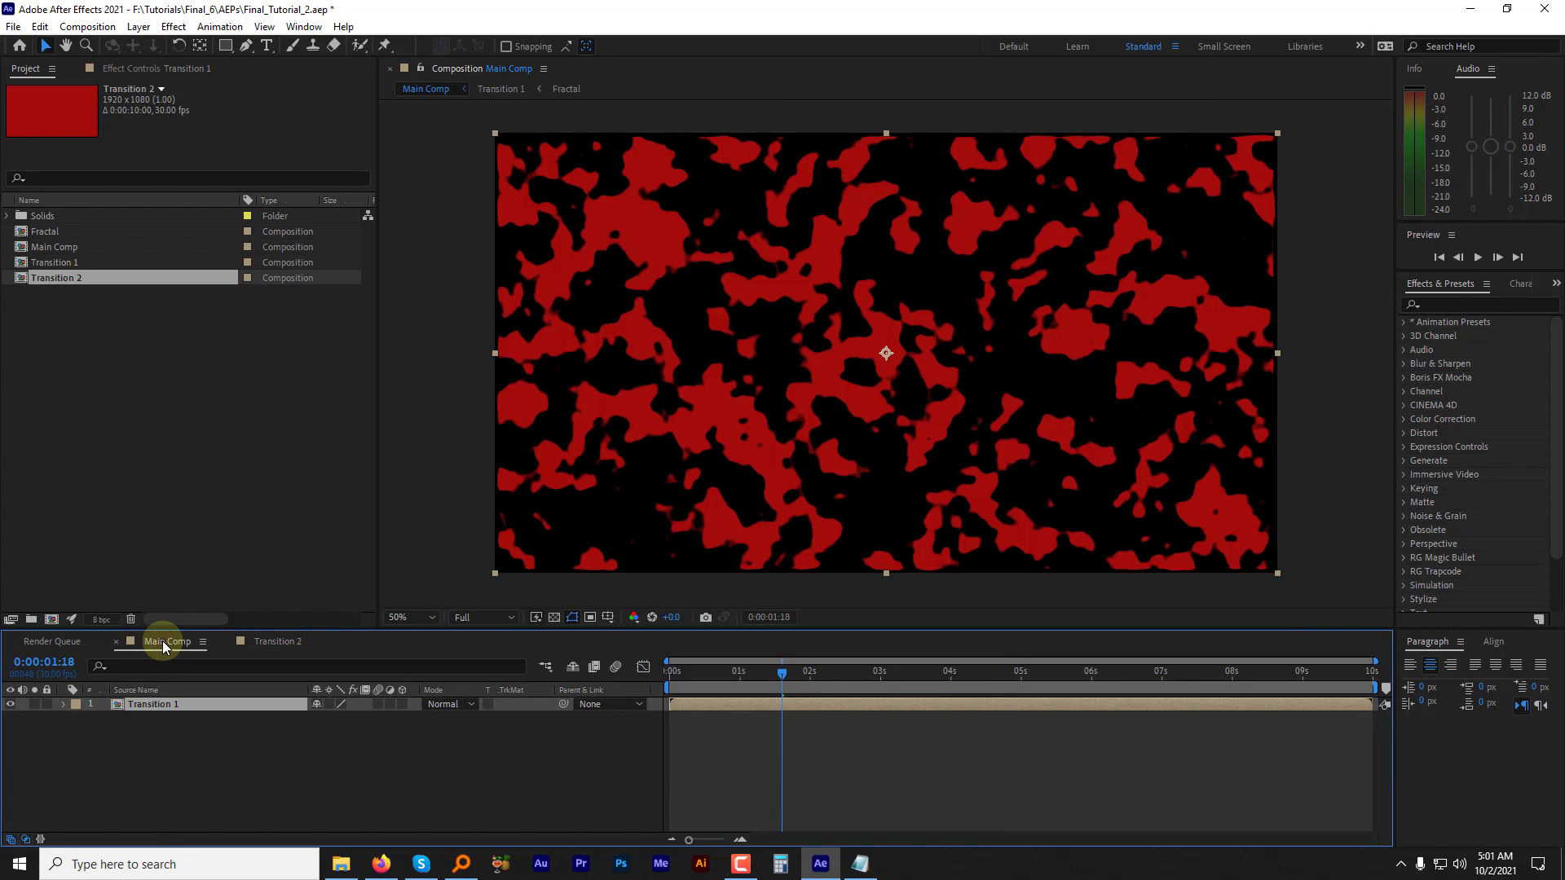
right_click(106, 367)
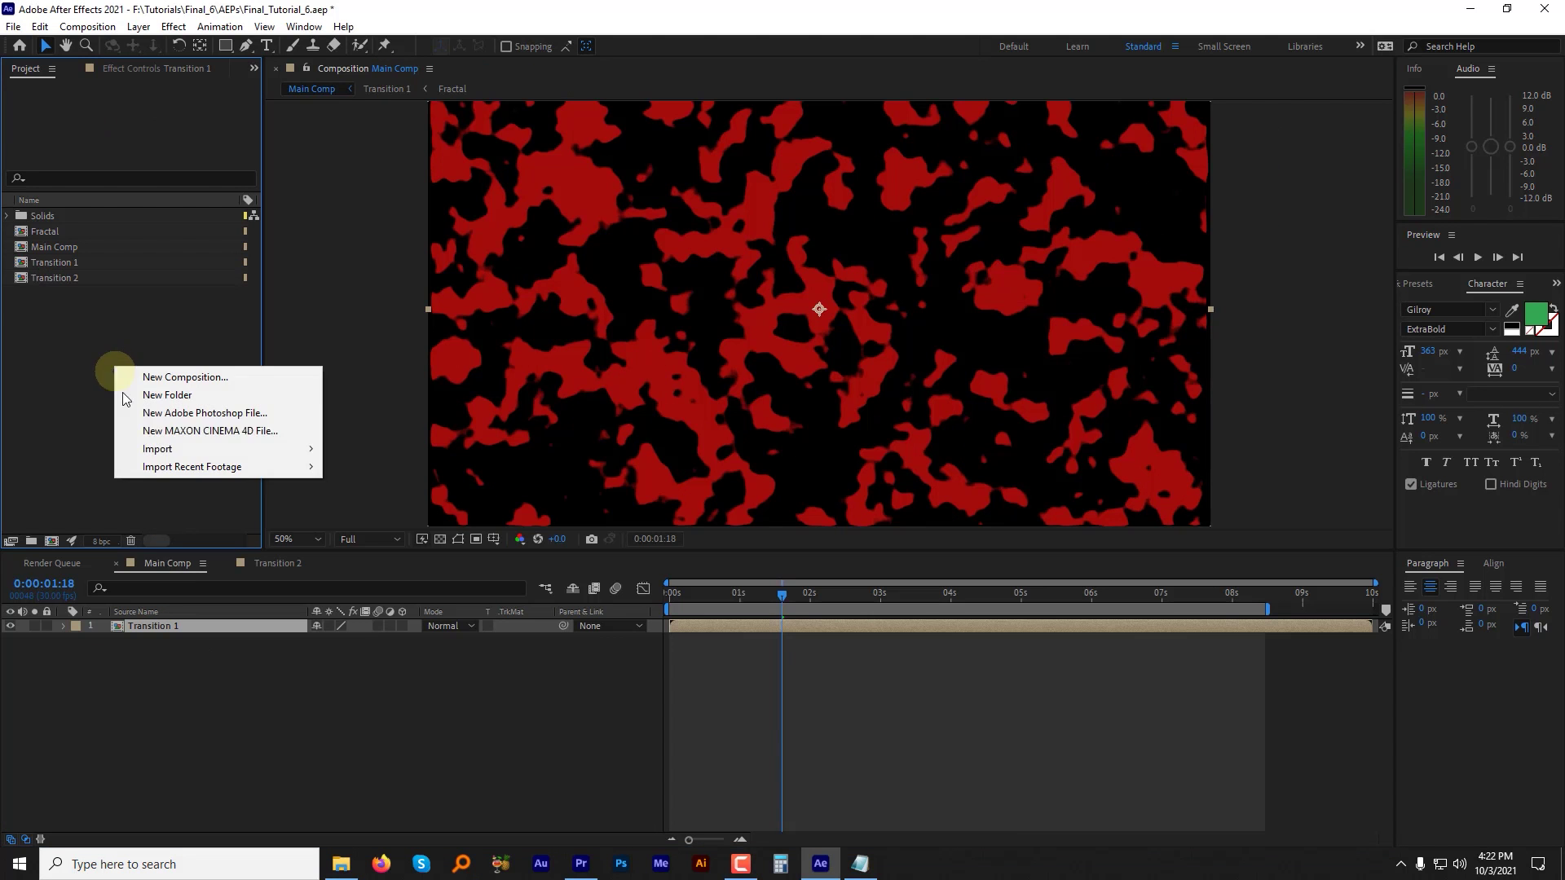
mouse_move(139, 444)
left_click(351, 443)
left_click(276, 189)
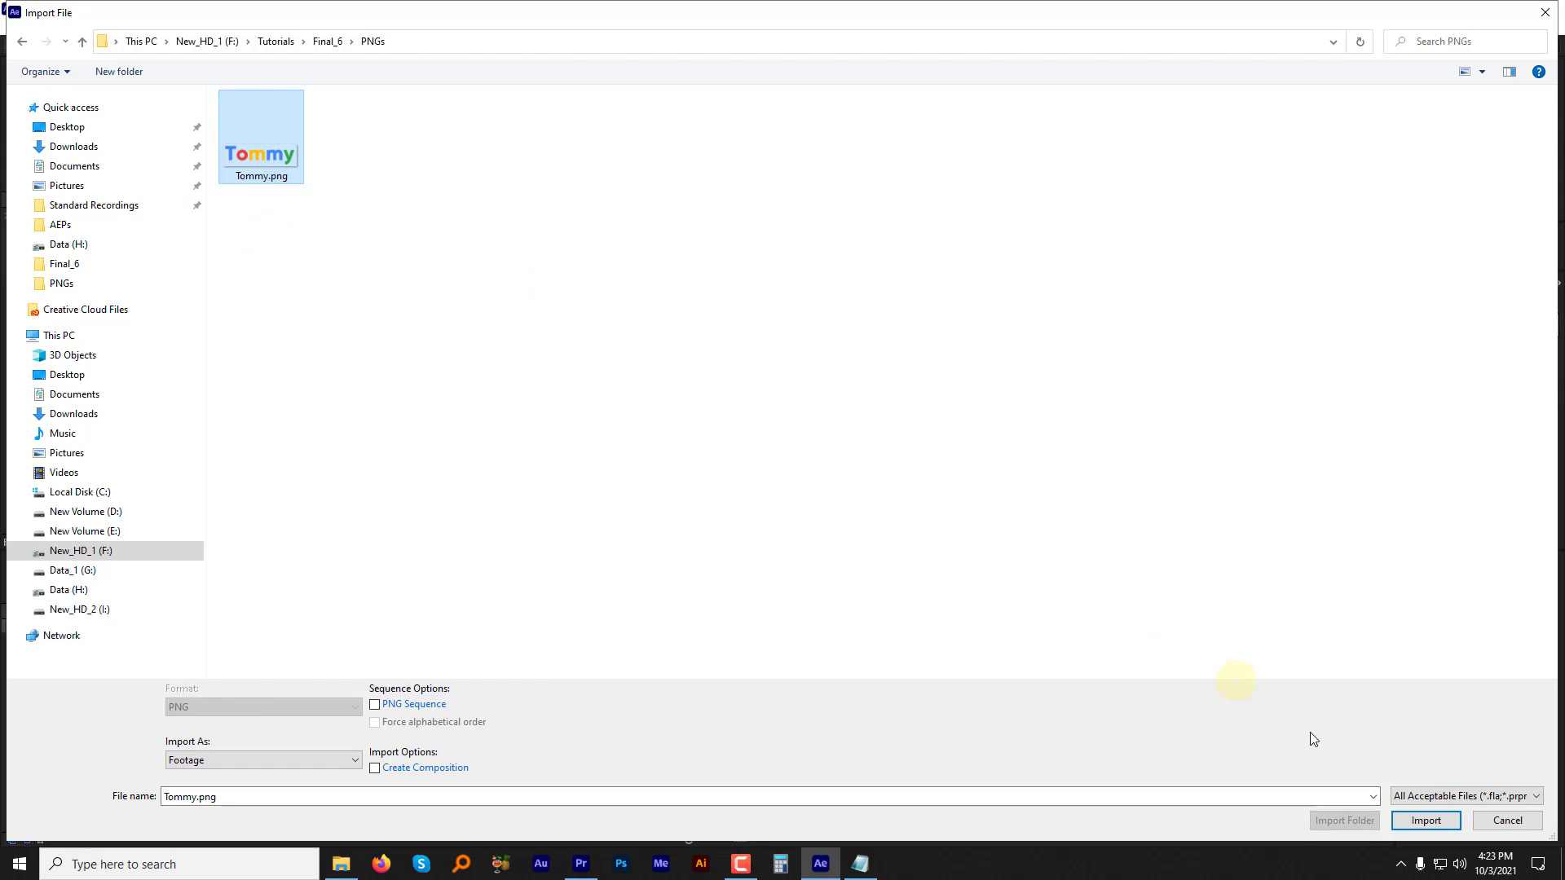
left_click(1405, 823)
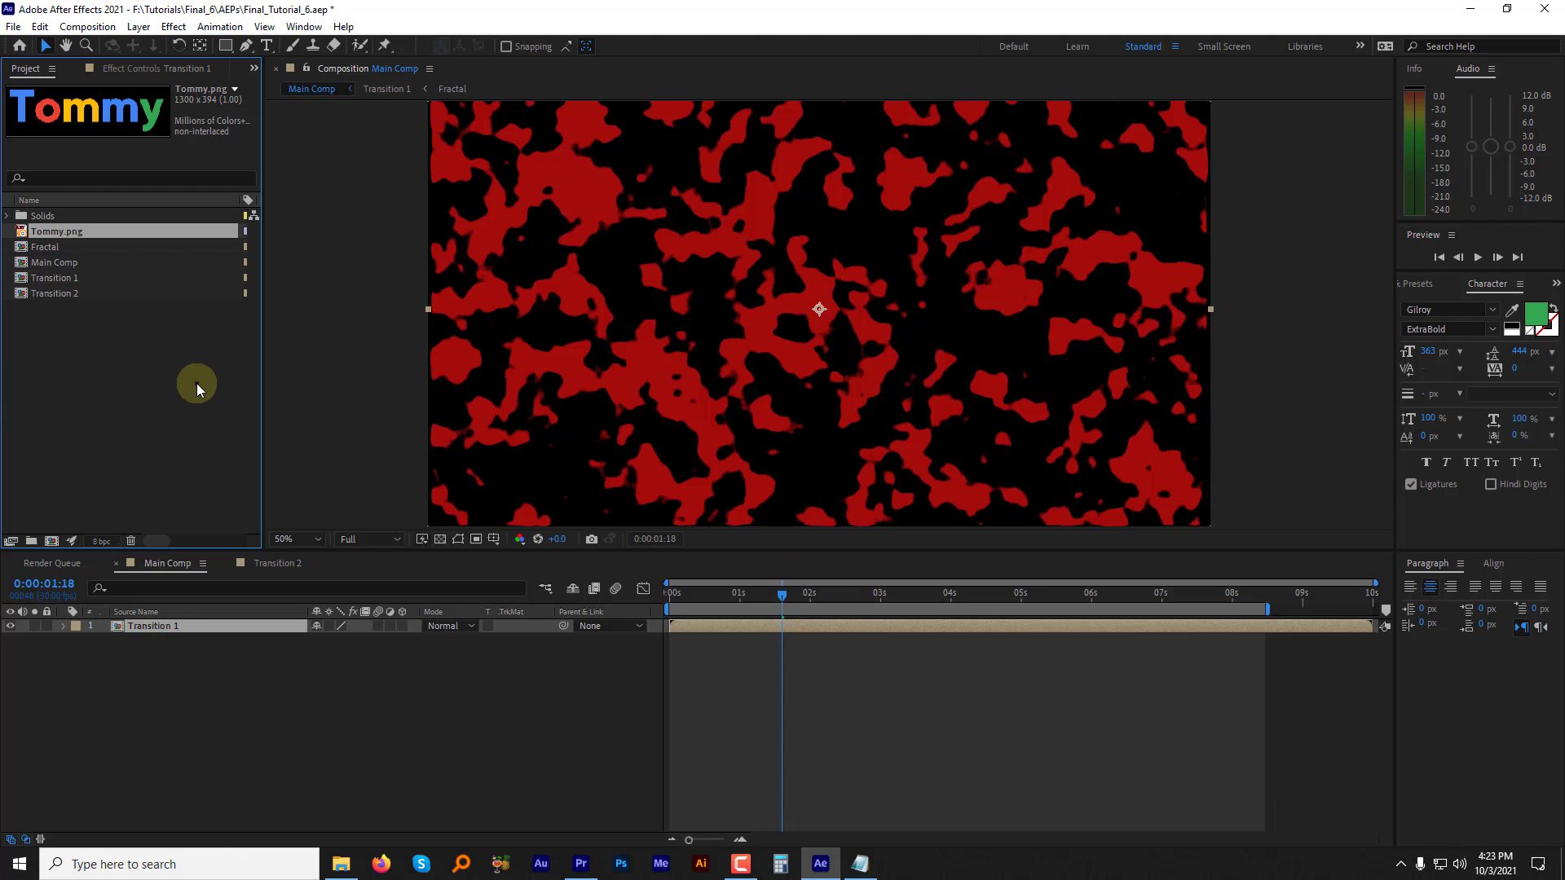
Step: Place Tommy.png in Main Comp and pre-compose it with all attributes as Logo Main
left_click_drag(55, 237, 151, 627)
left_click(138, 26)
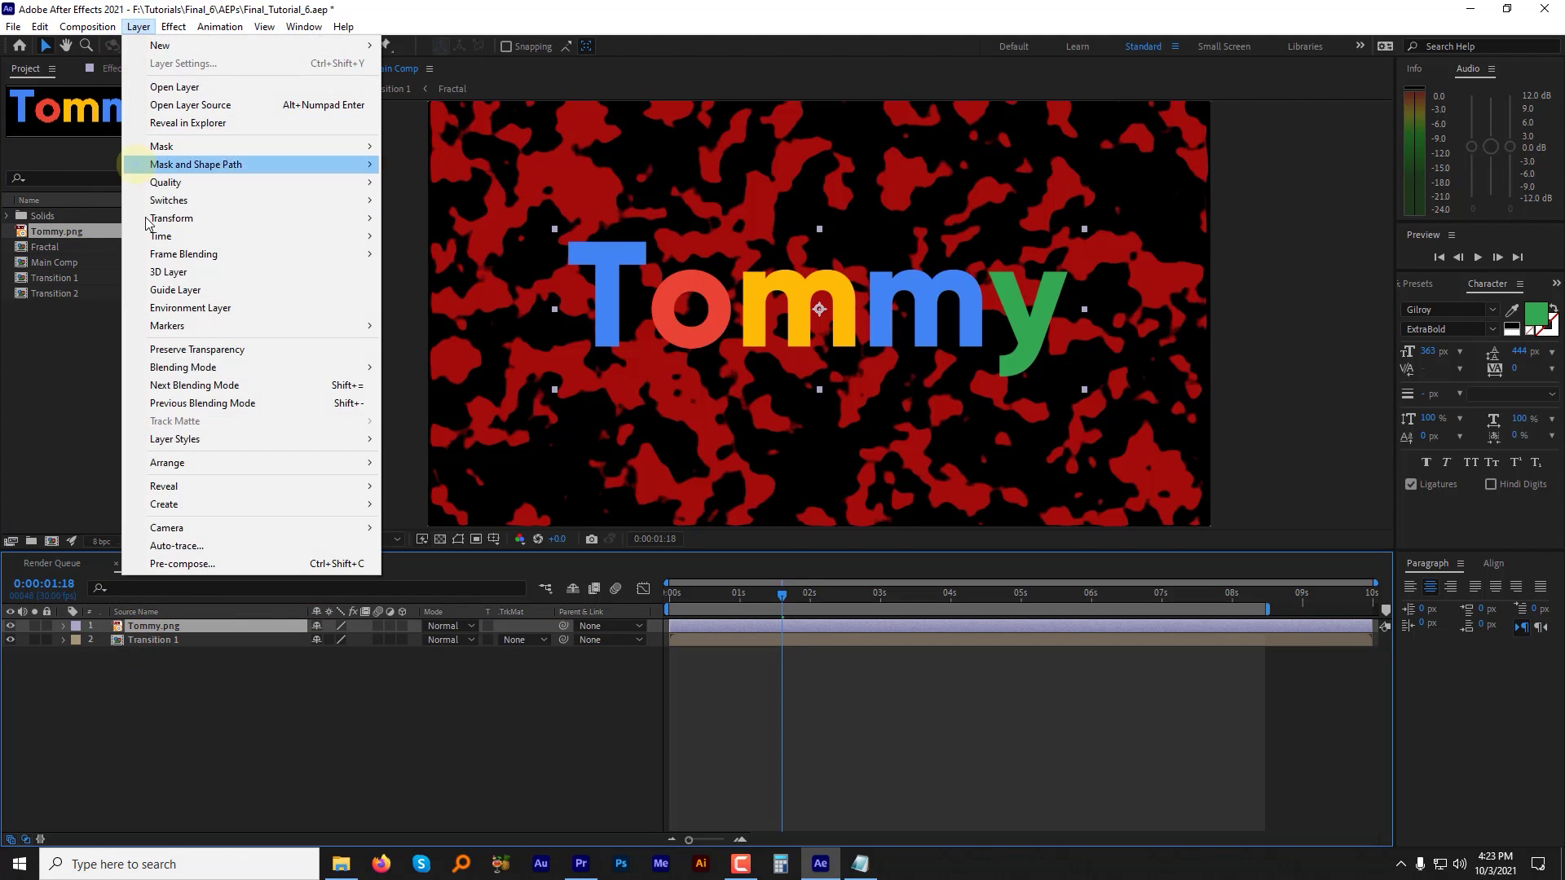
left_click(175, 564)
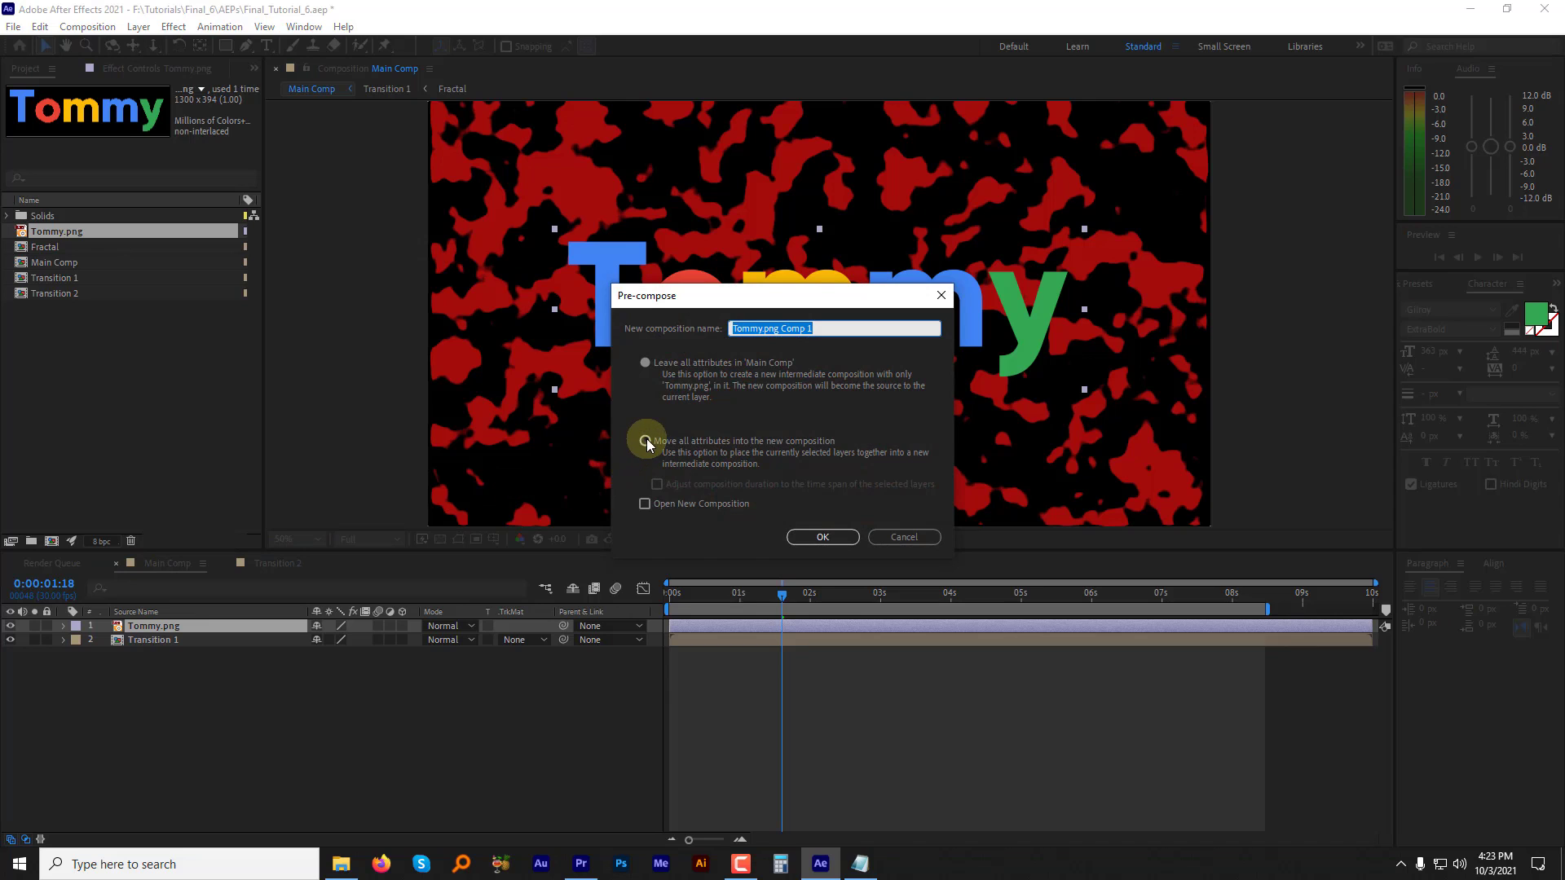
left_click(646, 442)
type("Logo Main")
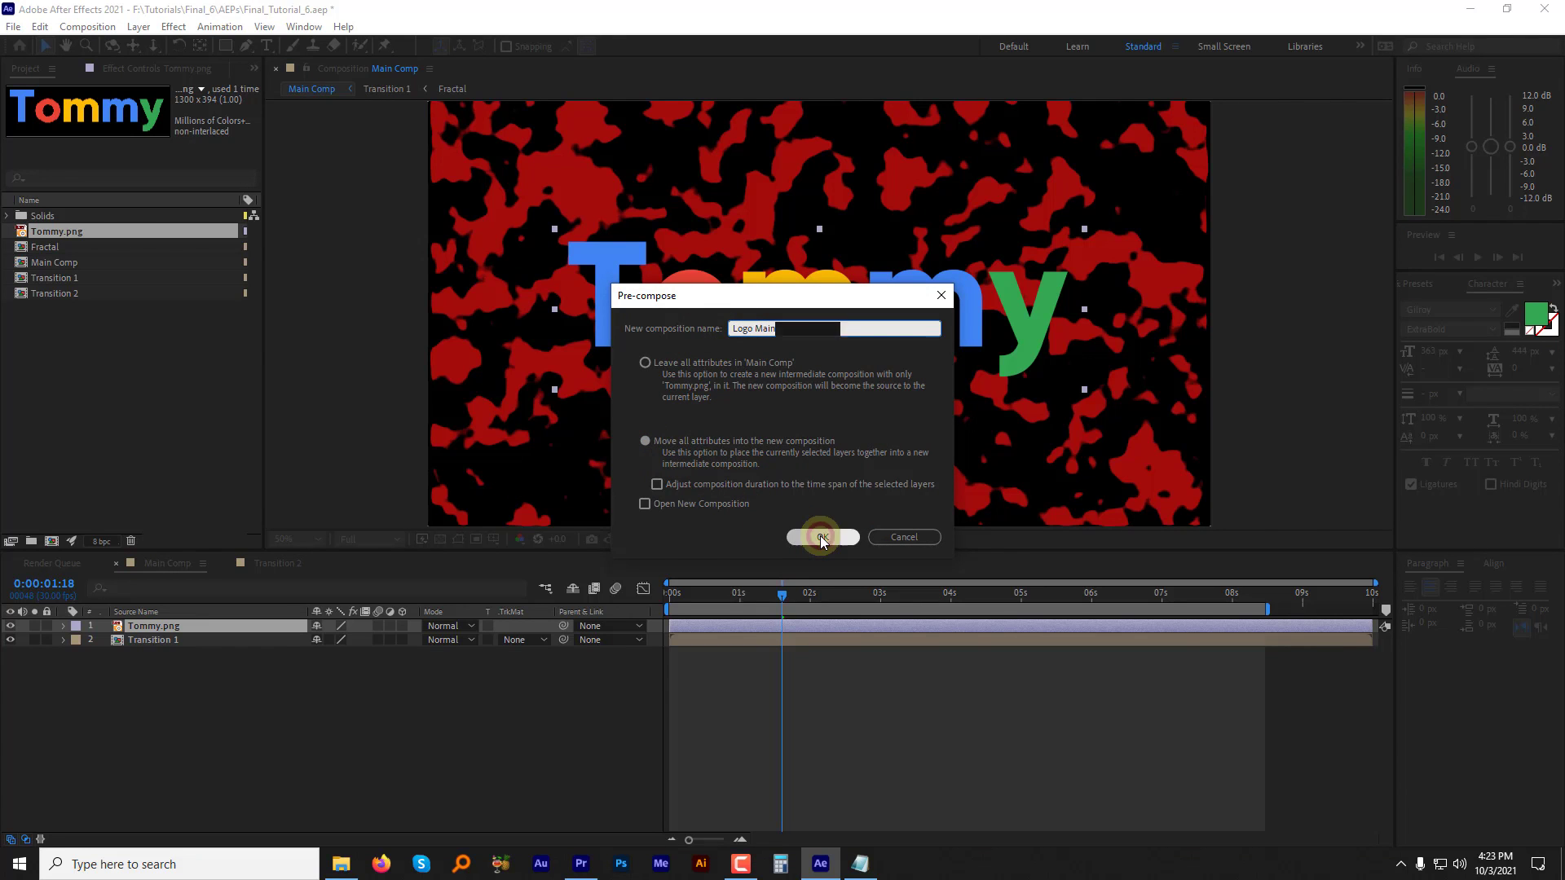
left_click(820, 536)
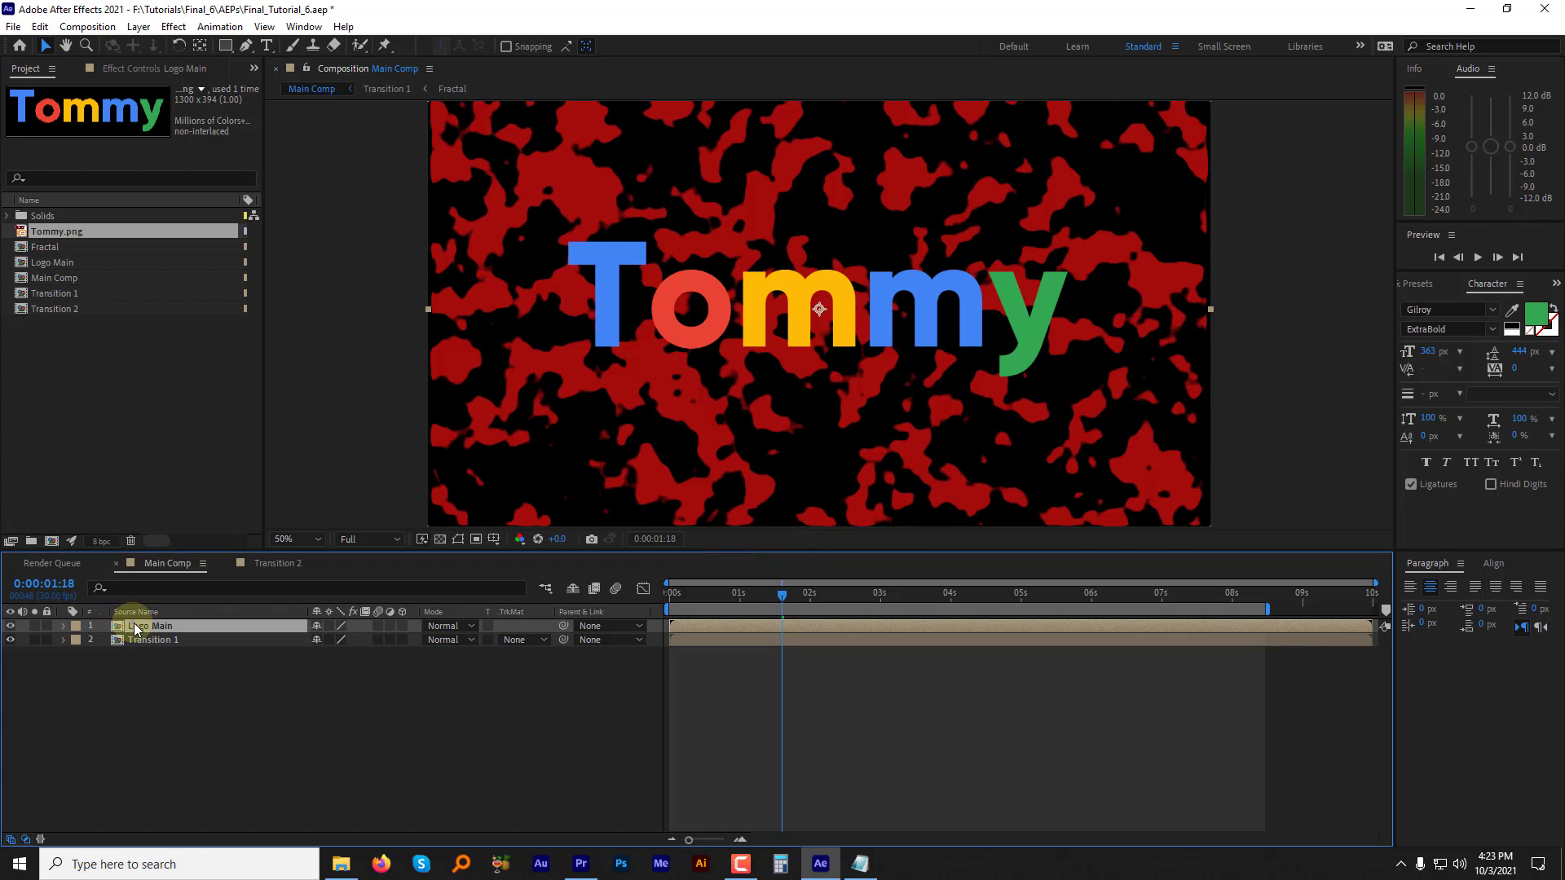
Step: Move Logo Main below Transition 1 and set its track matte to Alpha Inverted
left_click_drag(143, 627, 148, 655)
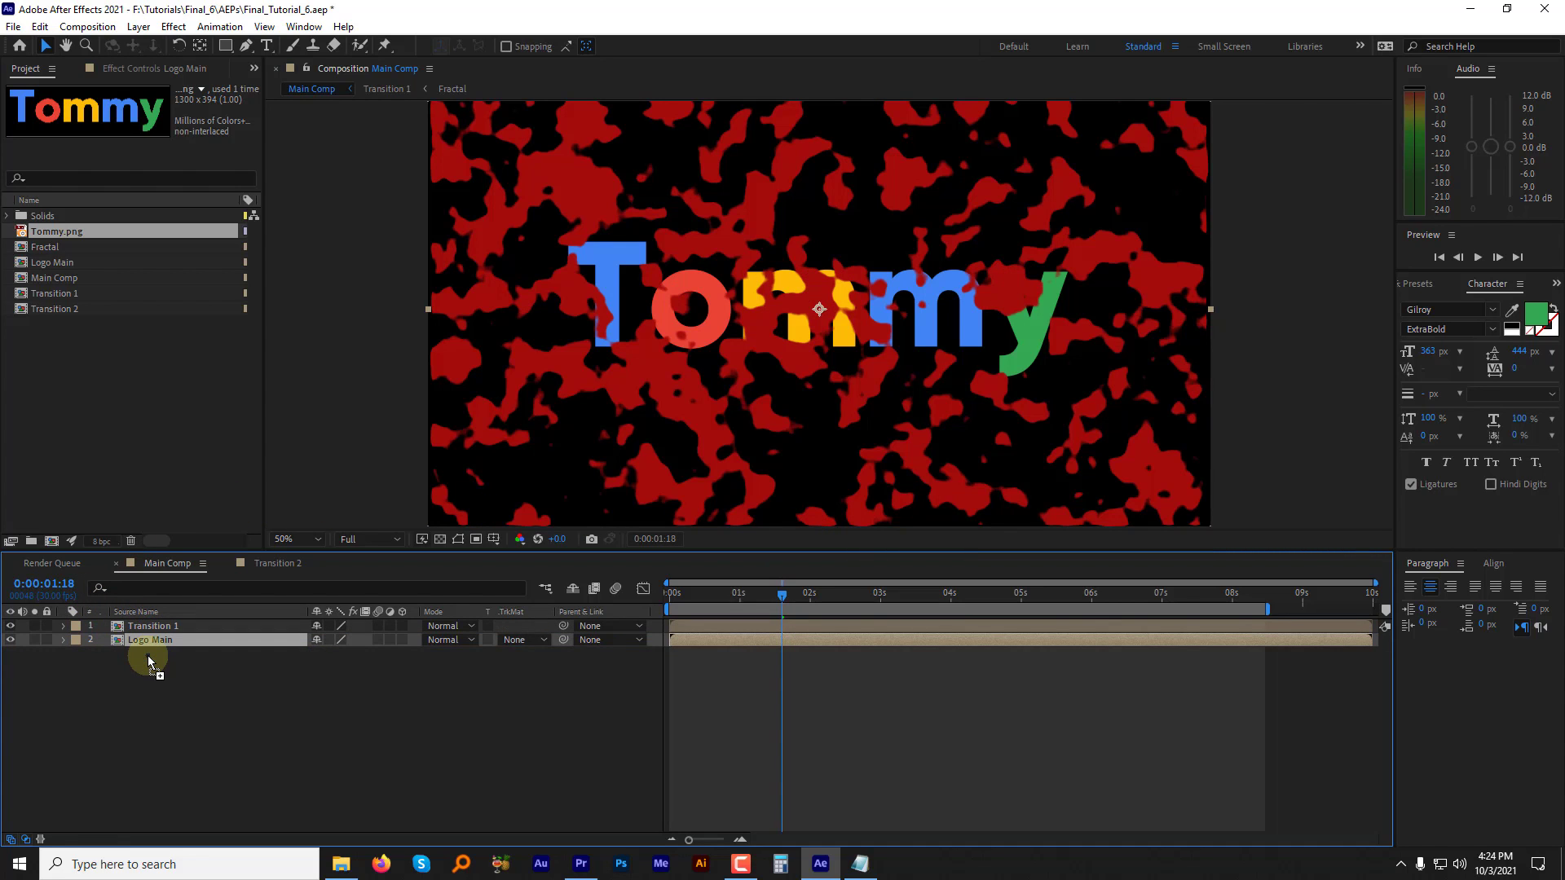
left_click(518, 641)
left_click(536, 698)
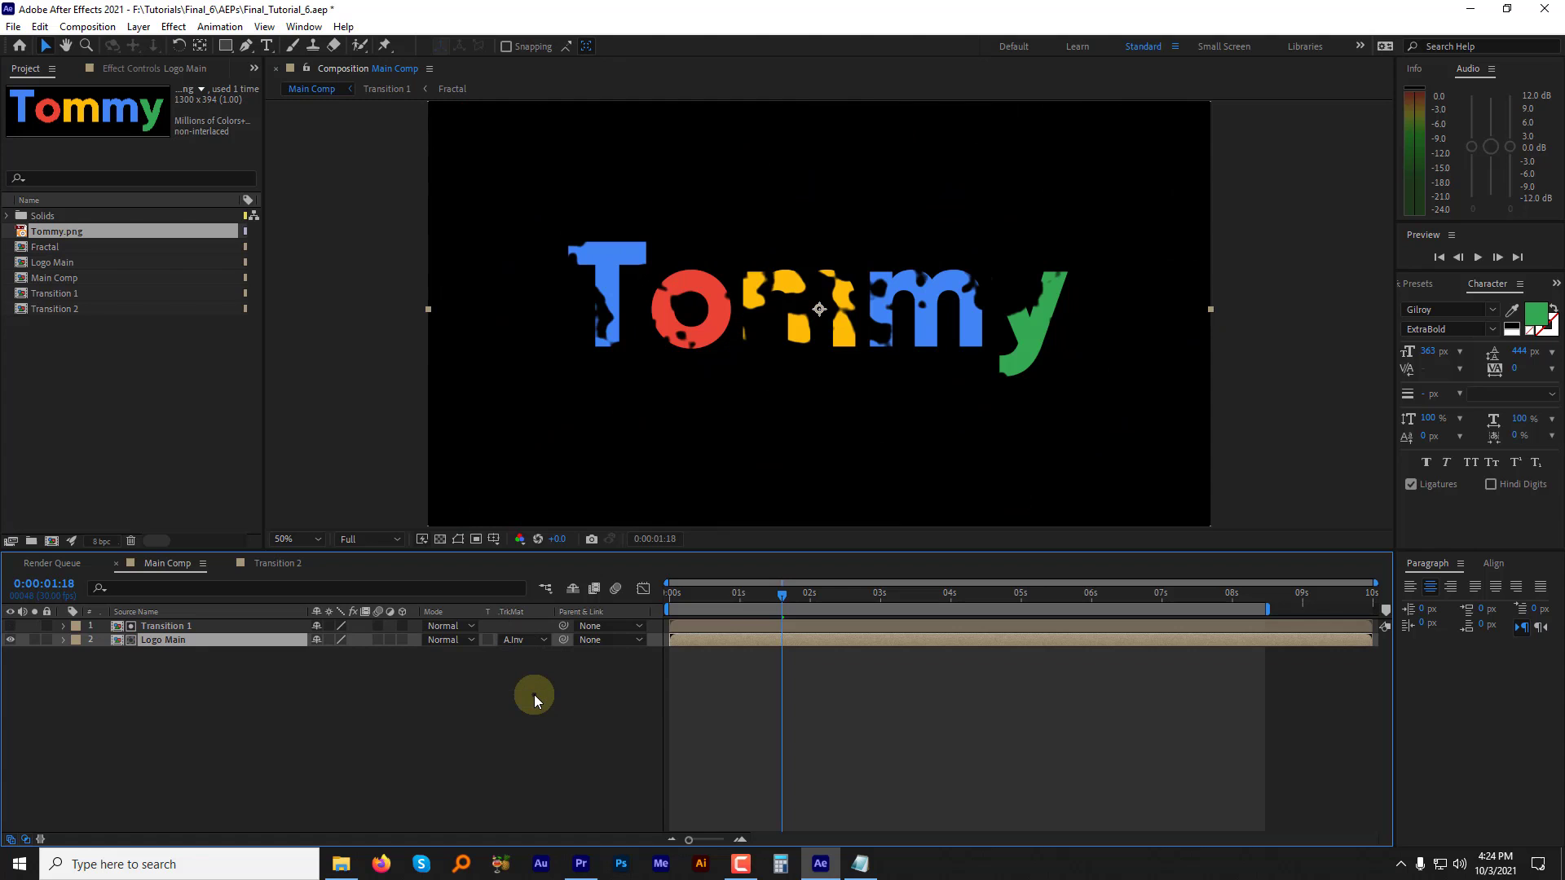
left_click_drag(767, 594, 969, 599)
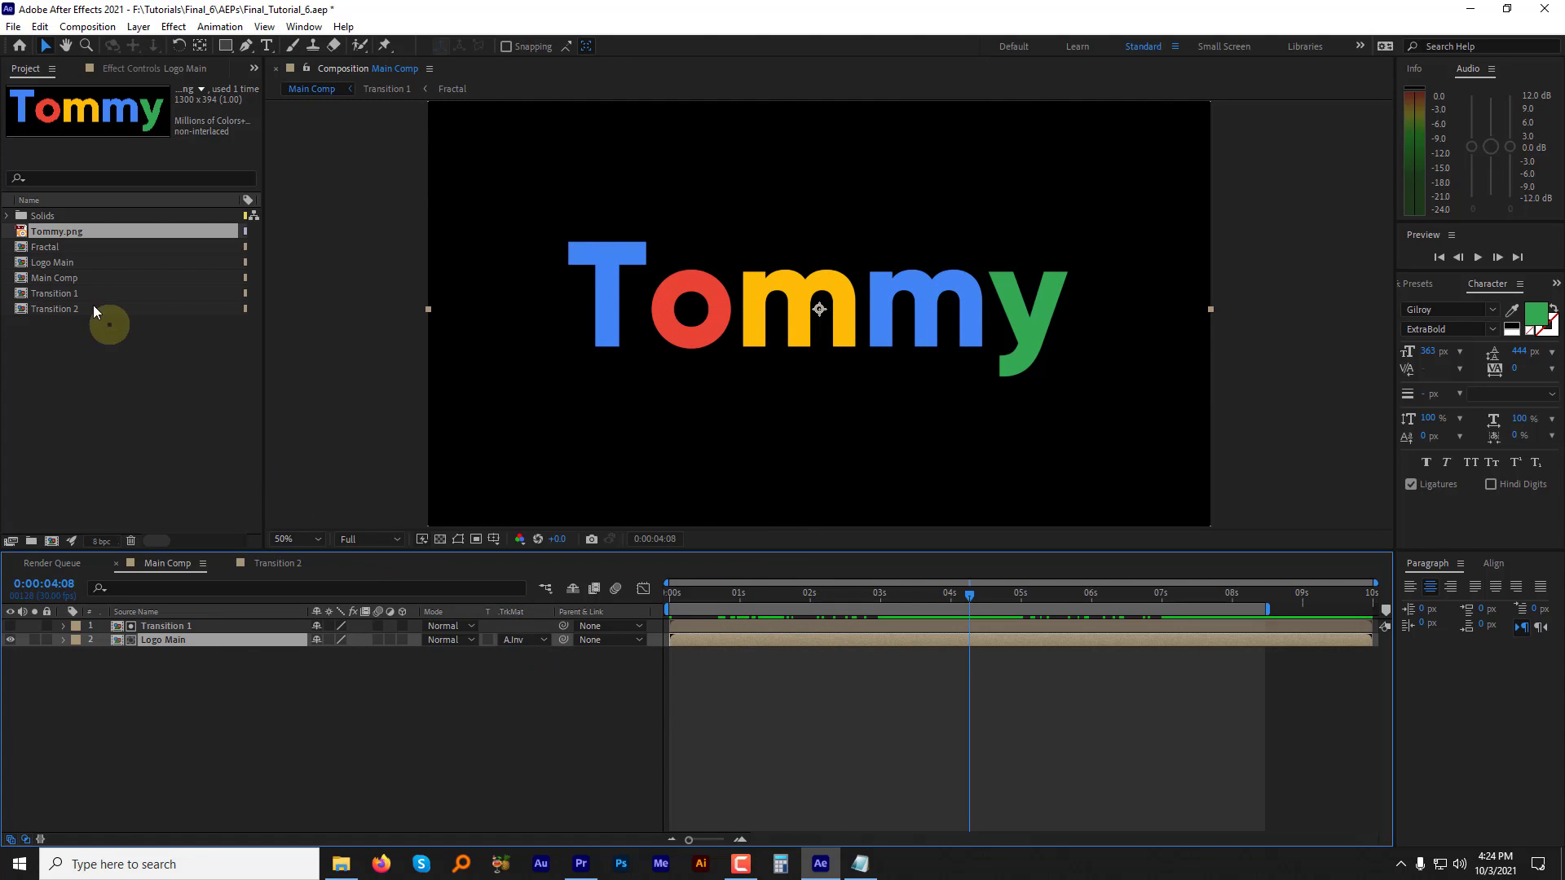
Step: Add another Logo Main under a new Transition 2 layer, using Alpha Matte
left_click_drag(53, 263, 116, 622)
left_click(56, 309)
left_click_drag(57, 314, 106, 624)
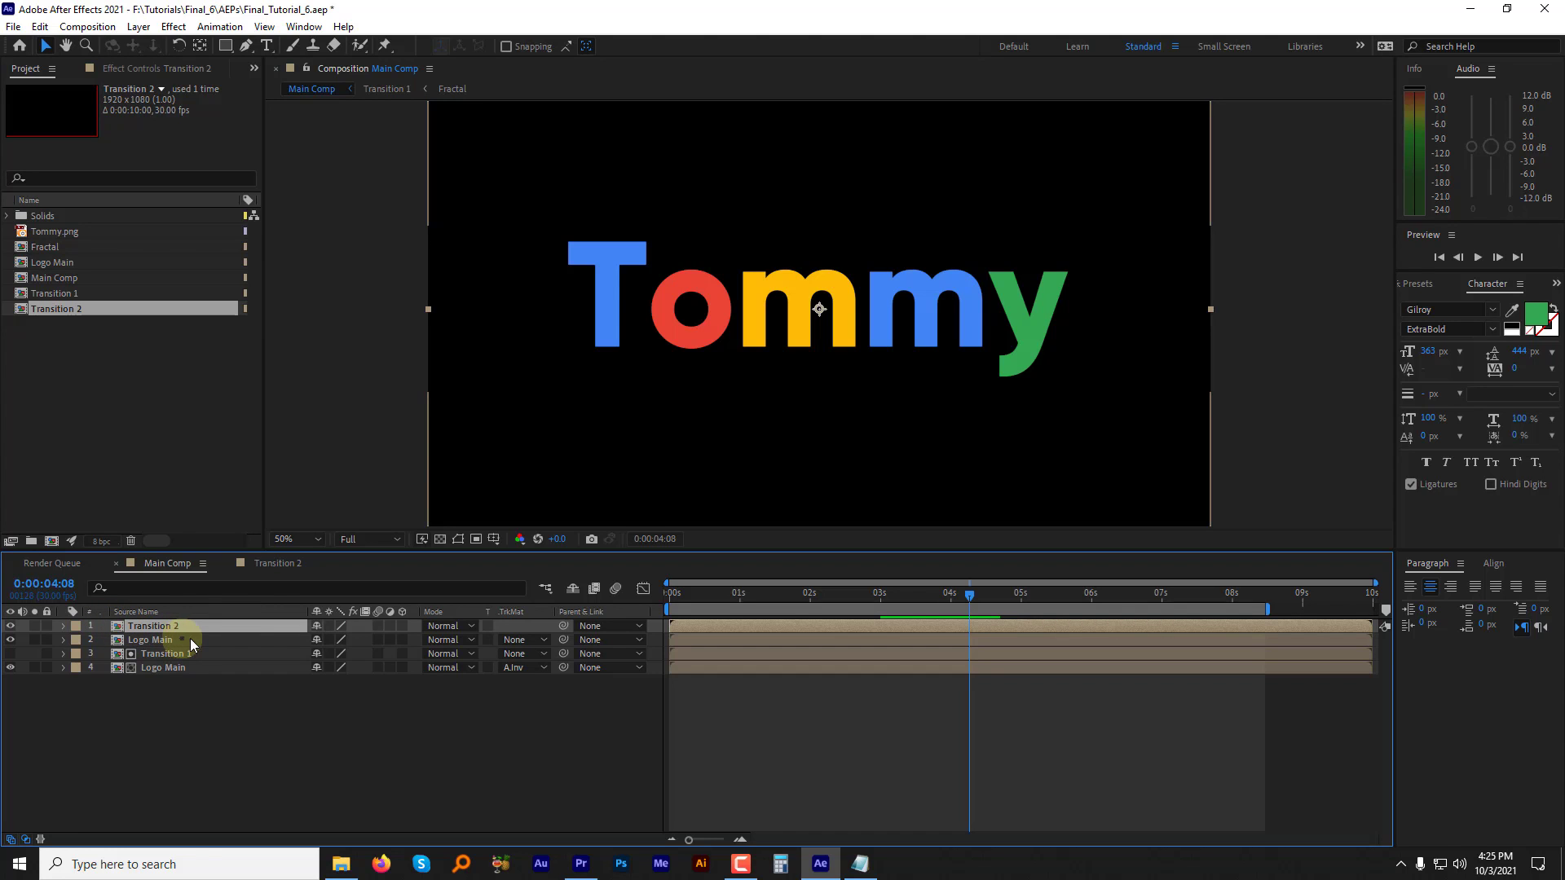
left_click(517, 640)
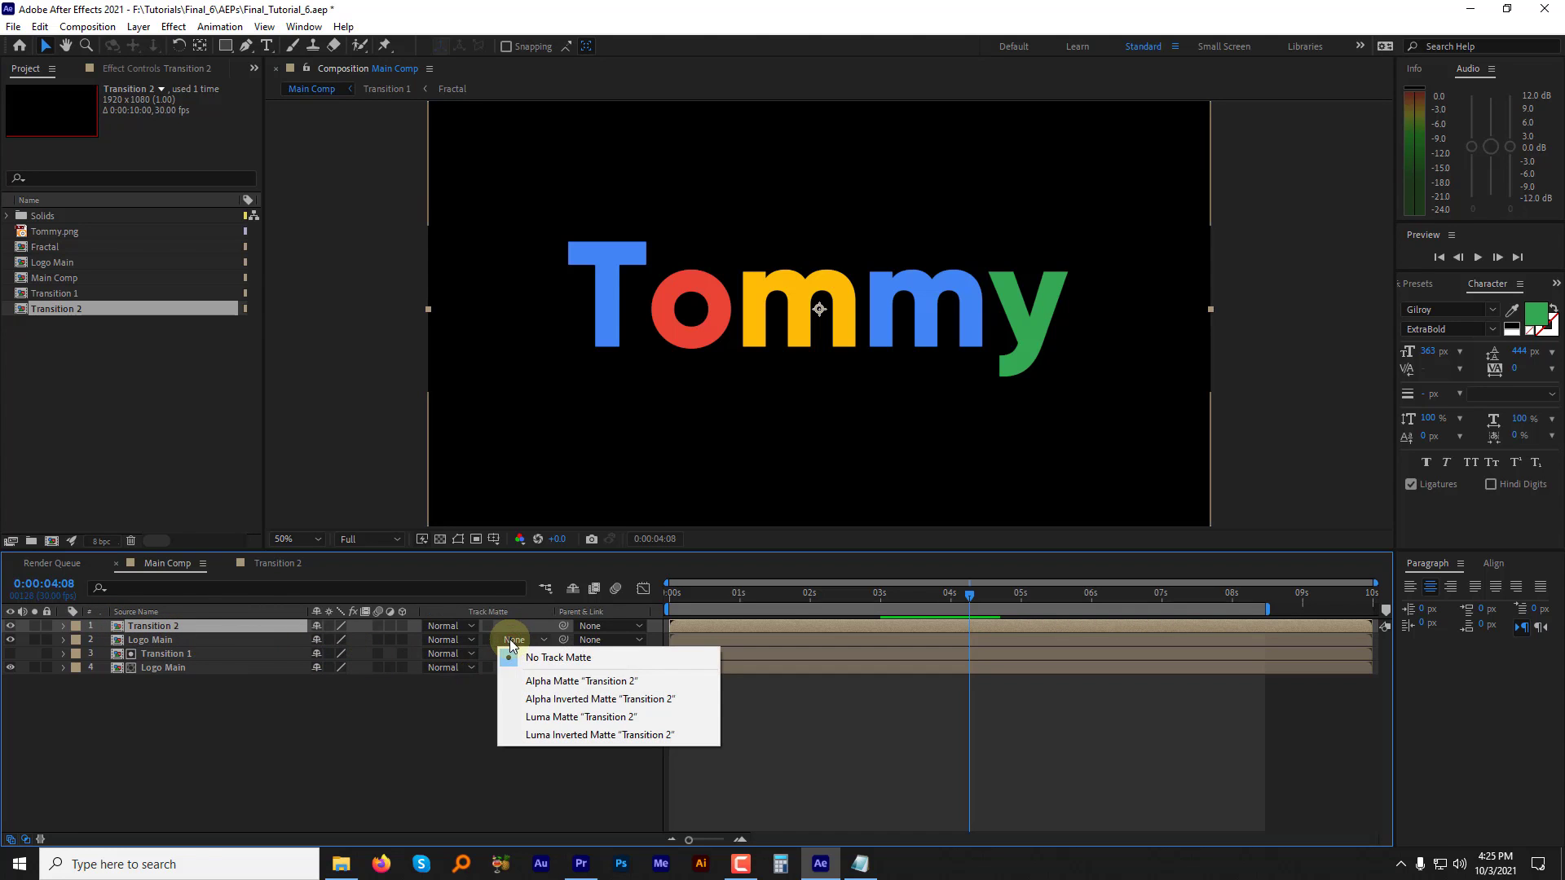
left_click(522, 684)
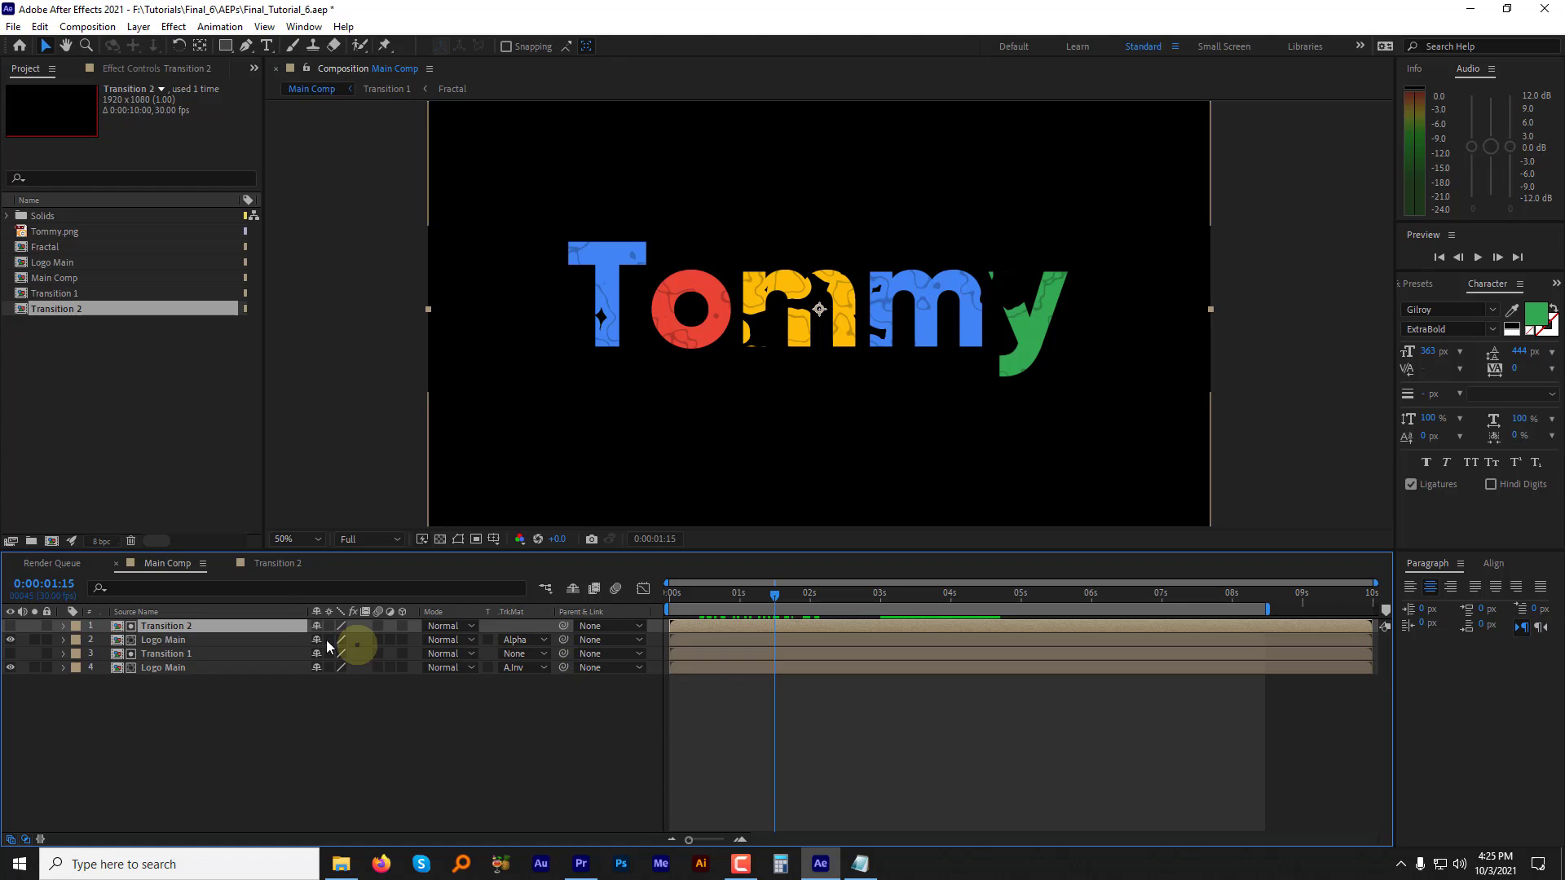
Step: Pre-compose Transition 2 and the matted logo copy into a precomp named Emitter
left_click(163, 642, "shift")
left_click(138, 26)
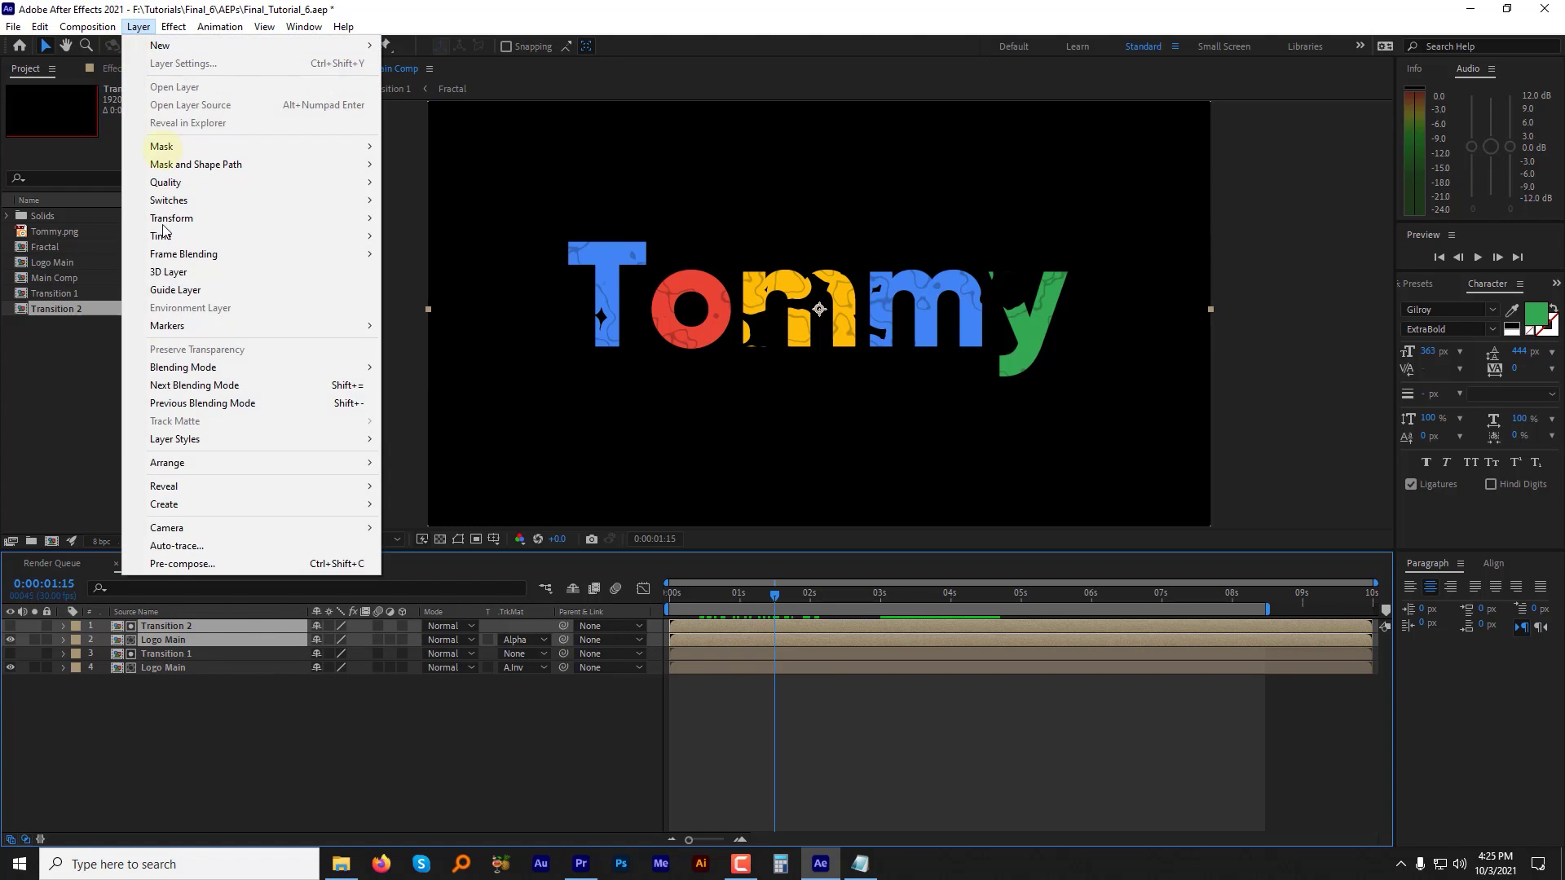
left_click(169, 564)
type("Emitter")
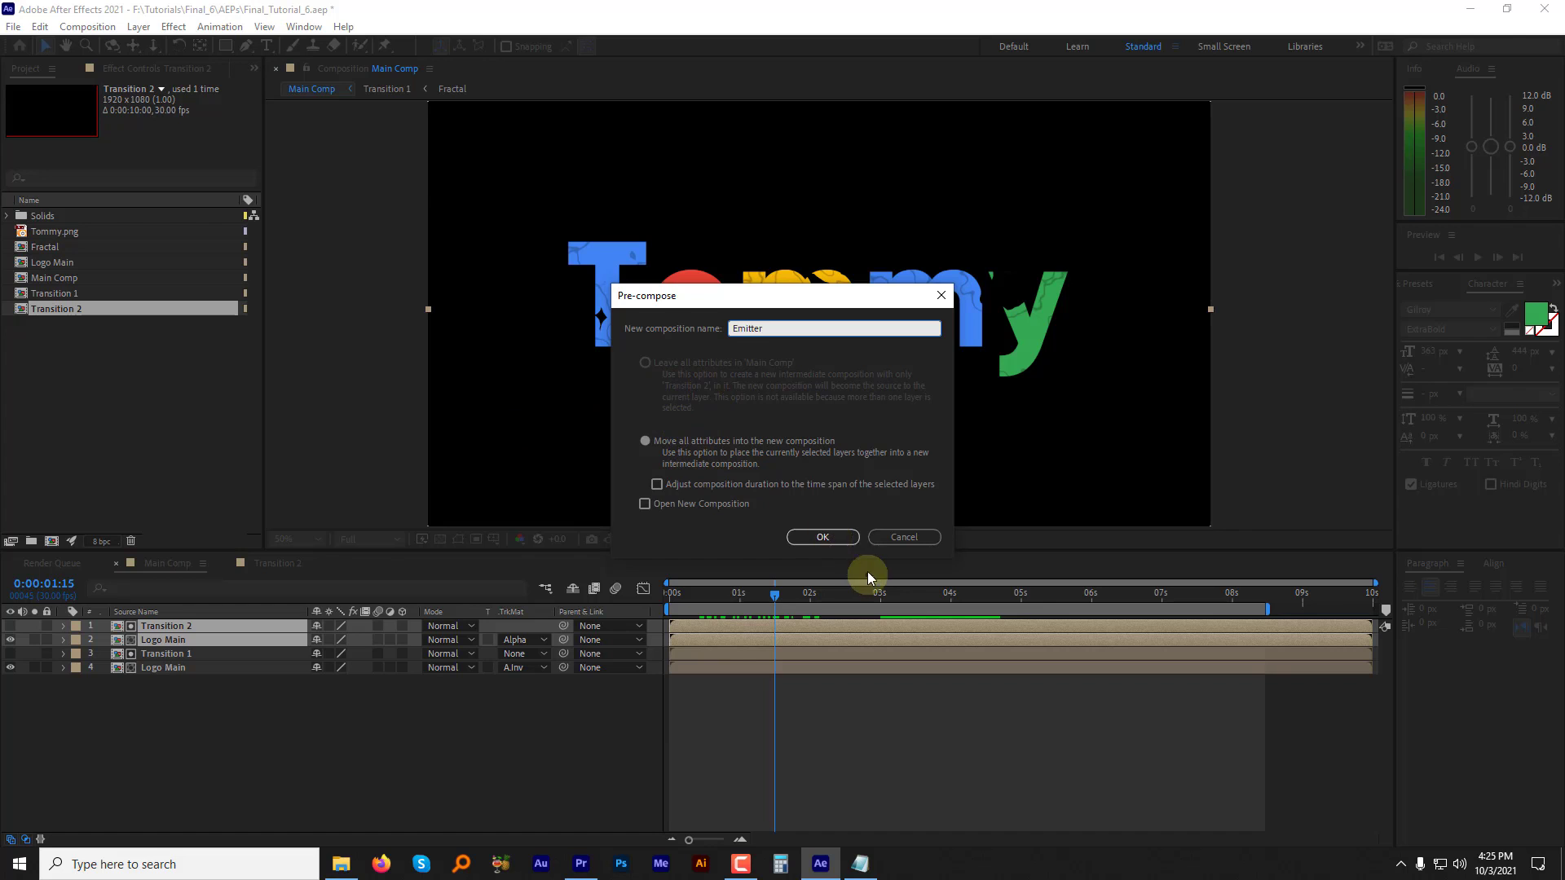
left_click(822, 537)
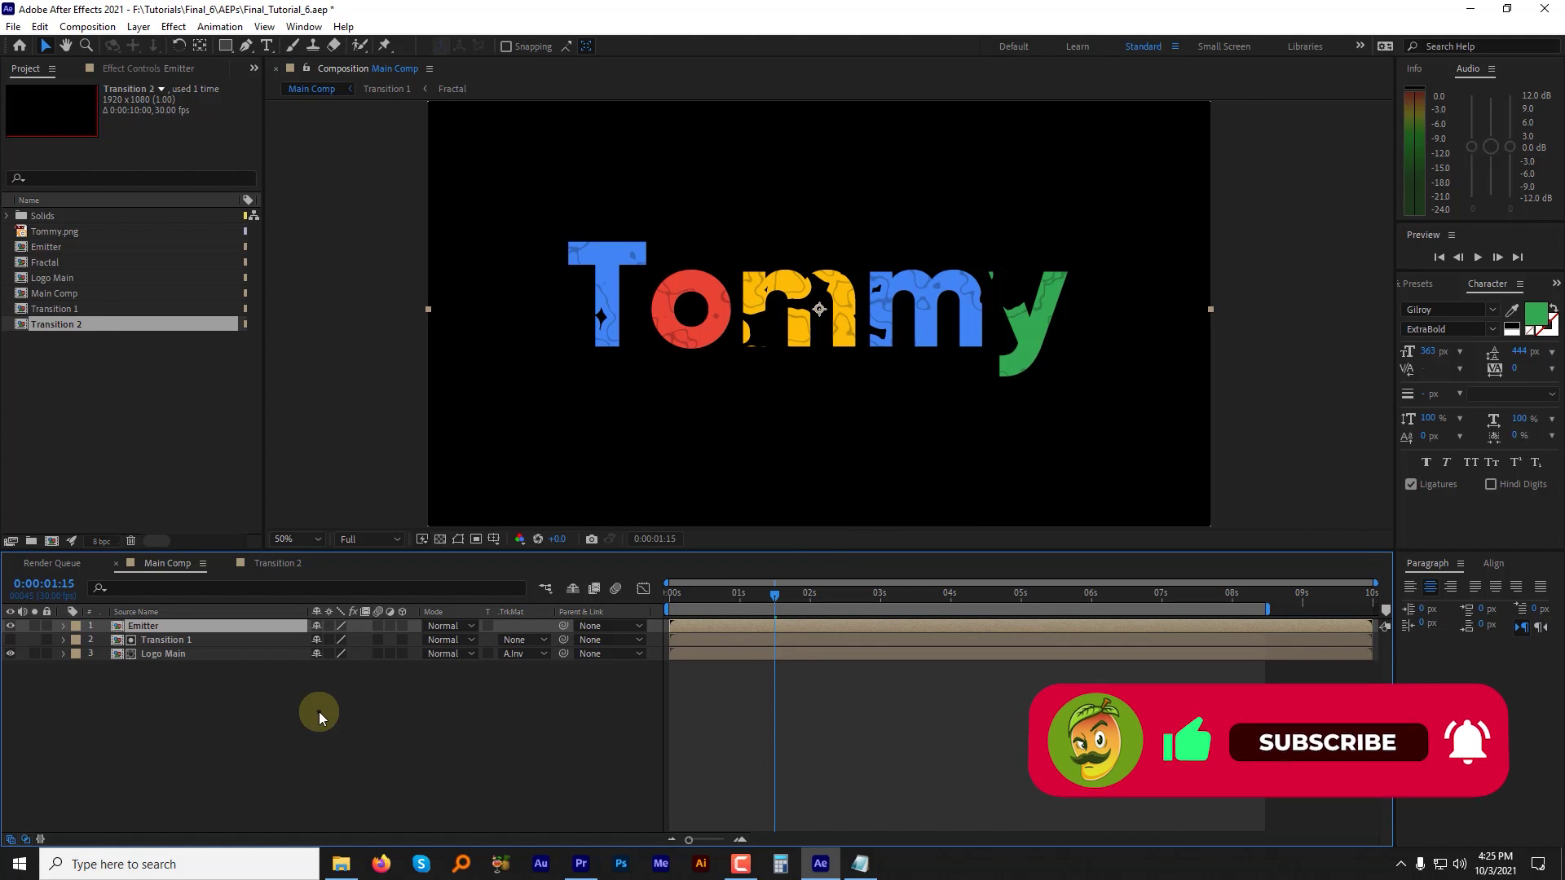
Step: Make the Emitter layer 3D and turn off its visibility
left_click(402, 626)
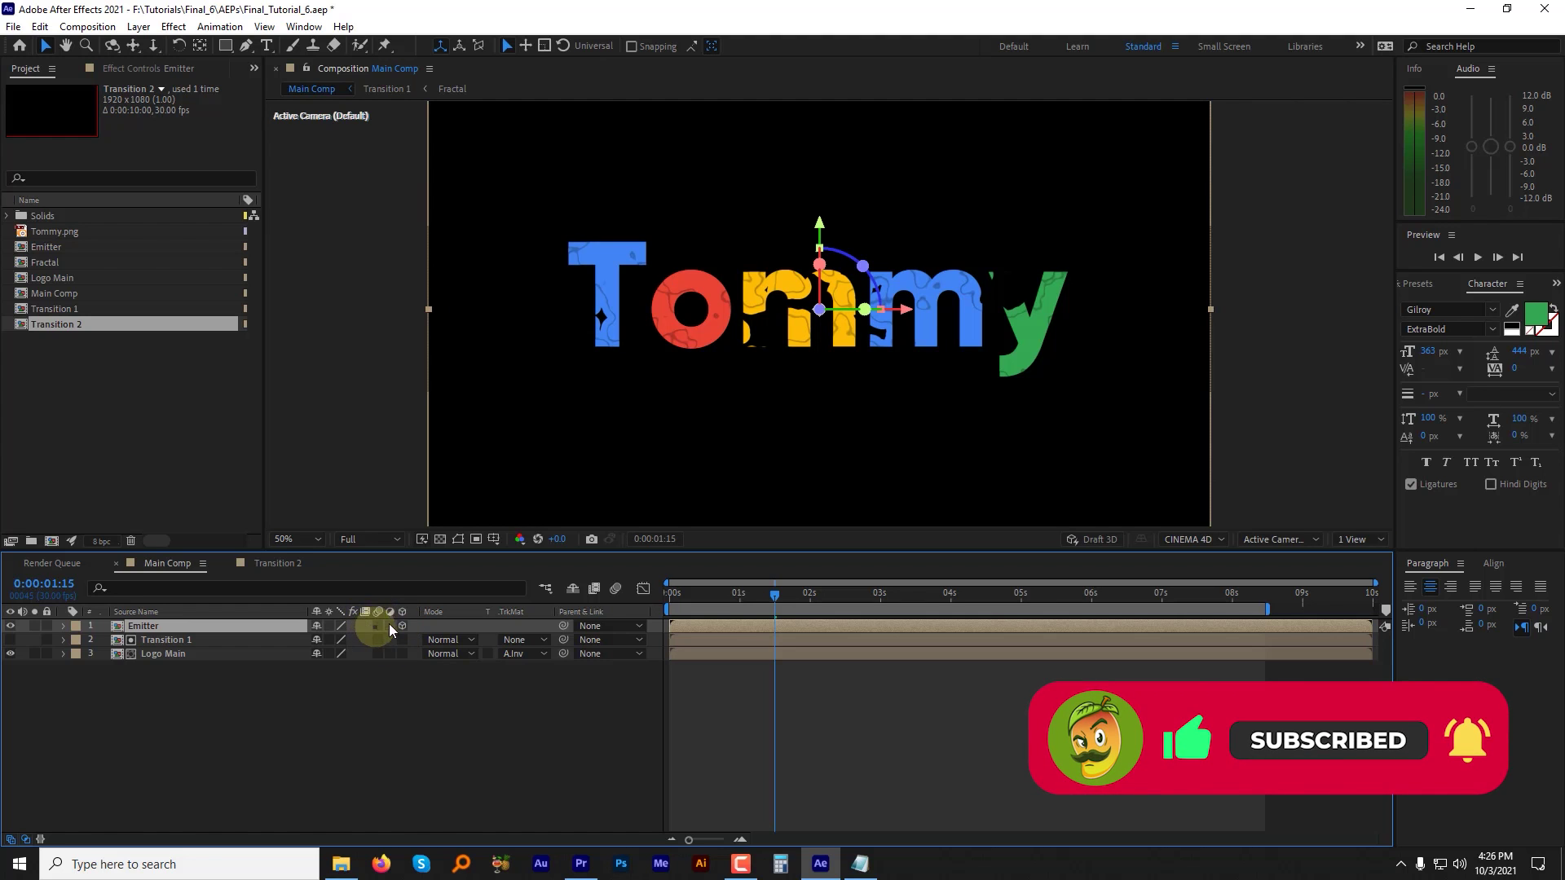
left_click(10, 840)
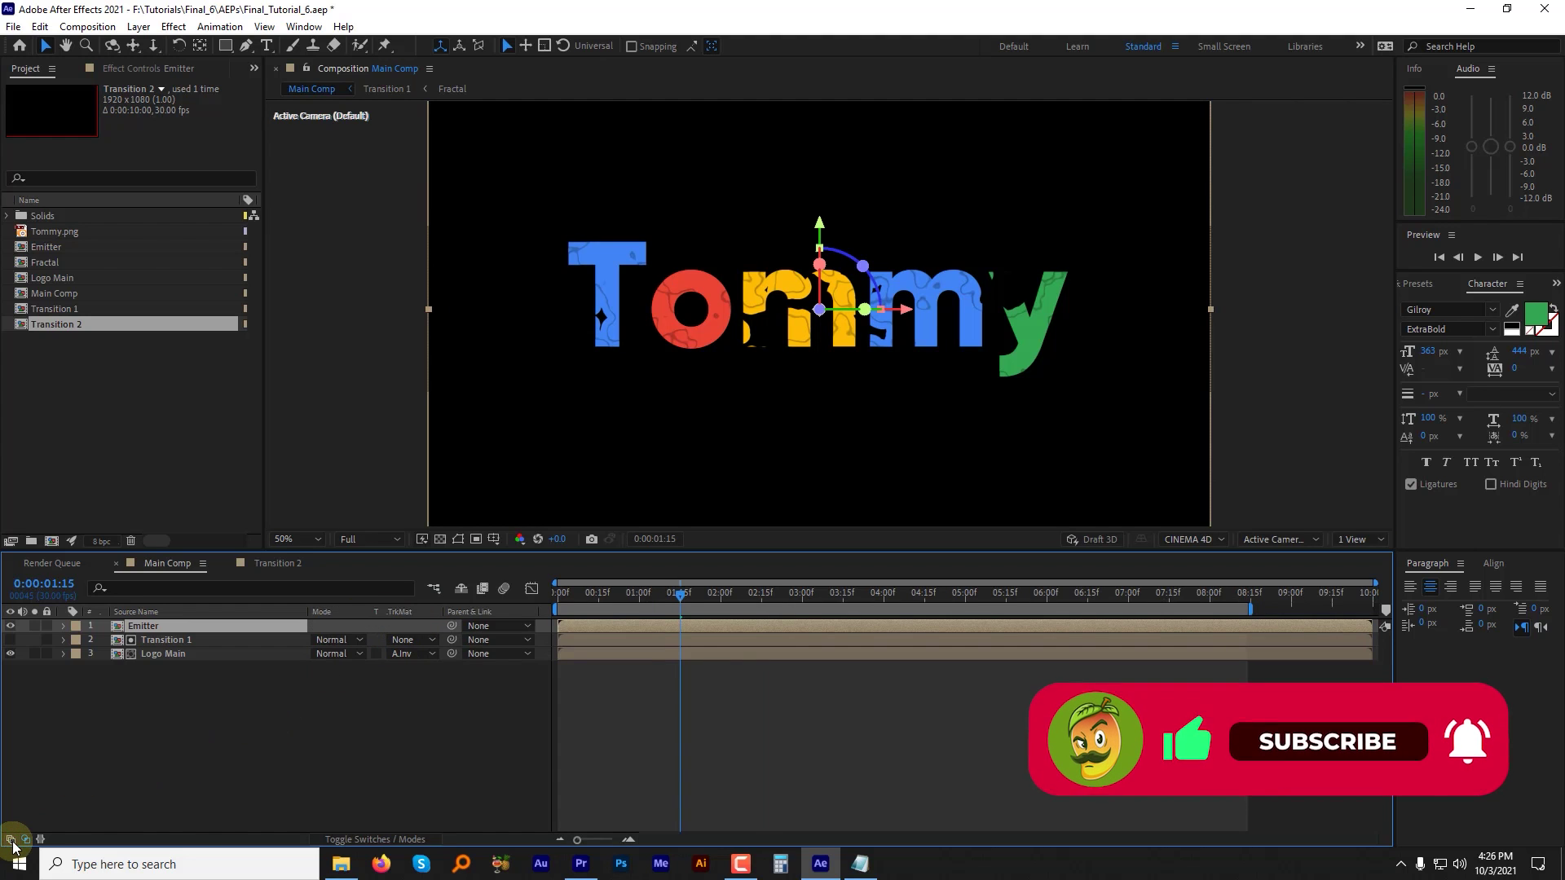
left_click(12, 840)
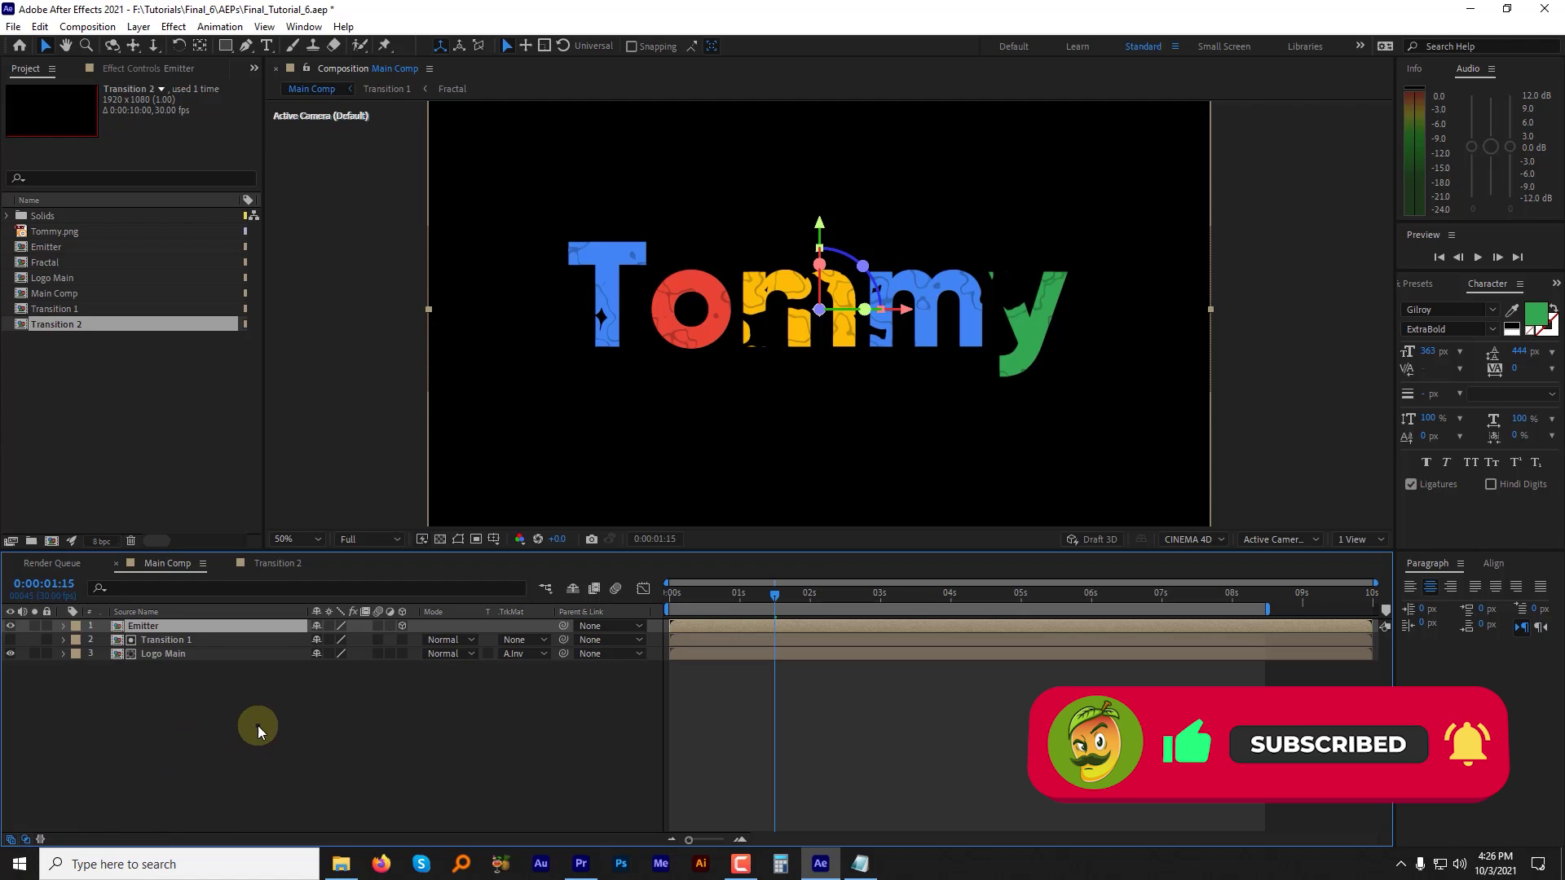
left_click(10, 626)
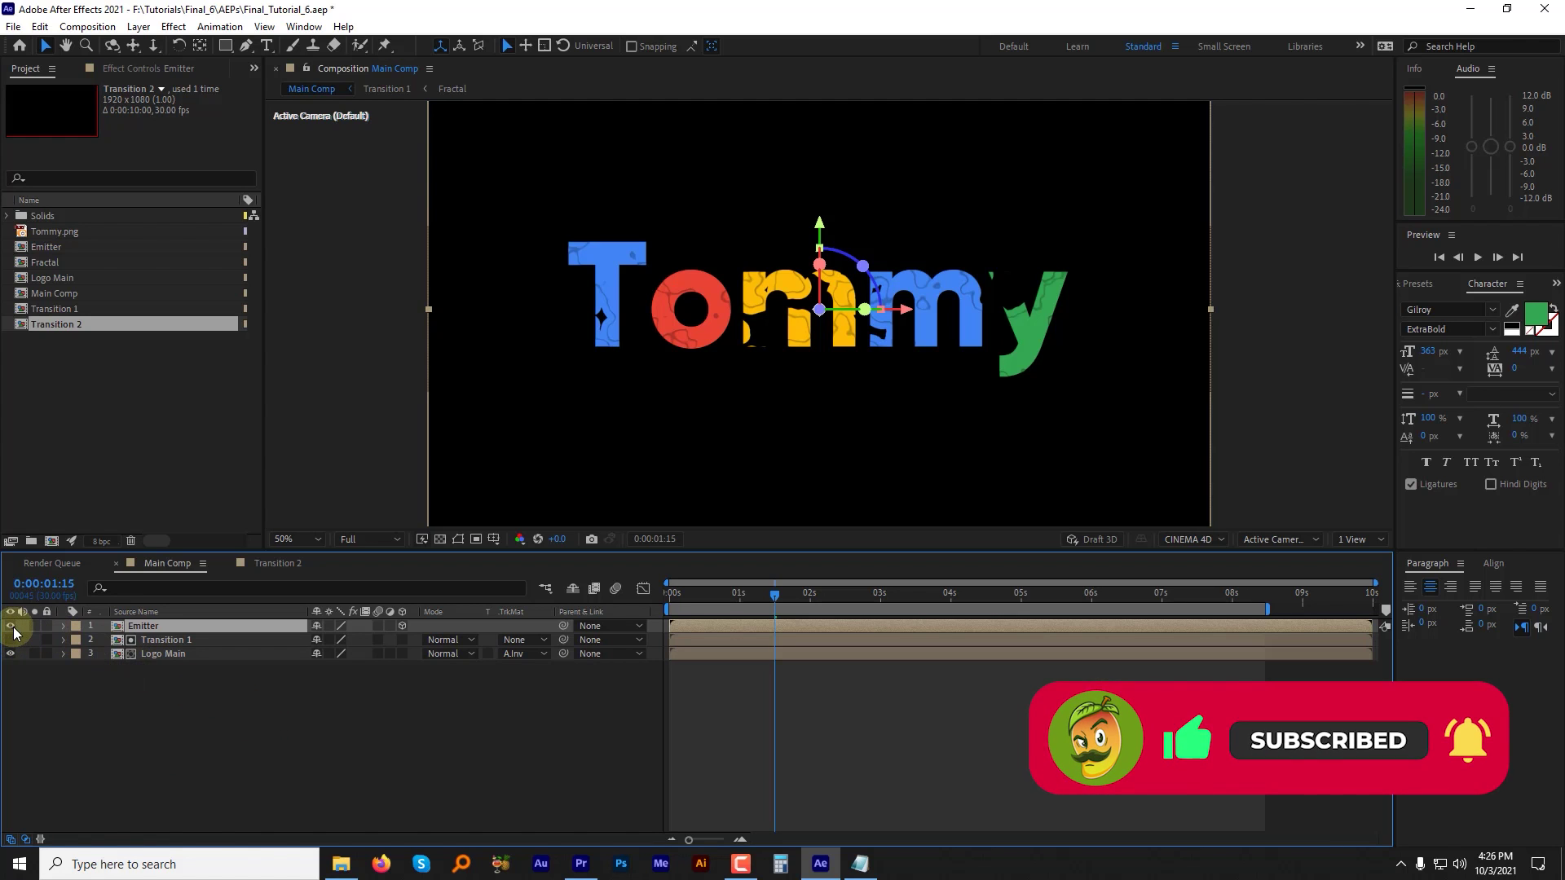
Step: Add a new solid layer named Particular
left_click(139, 26)
mouse_move(142, 42)
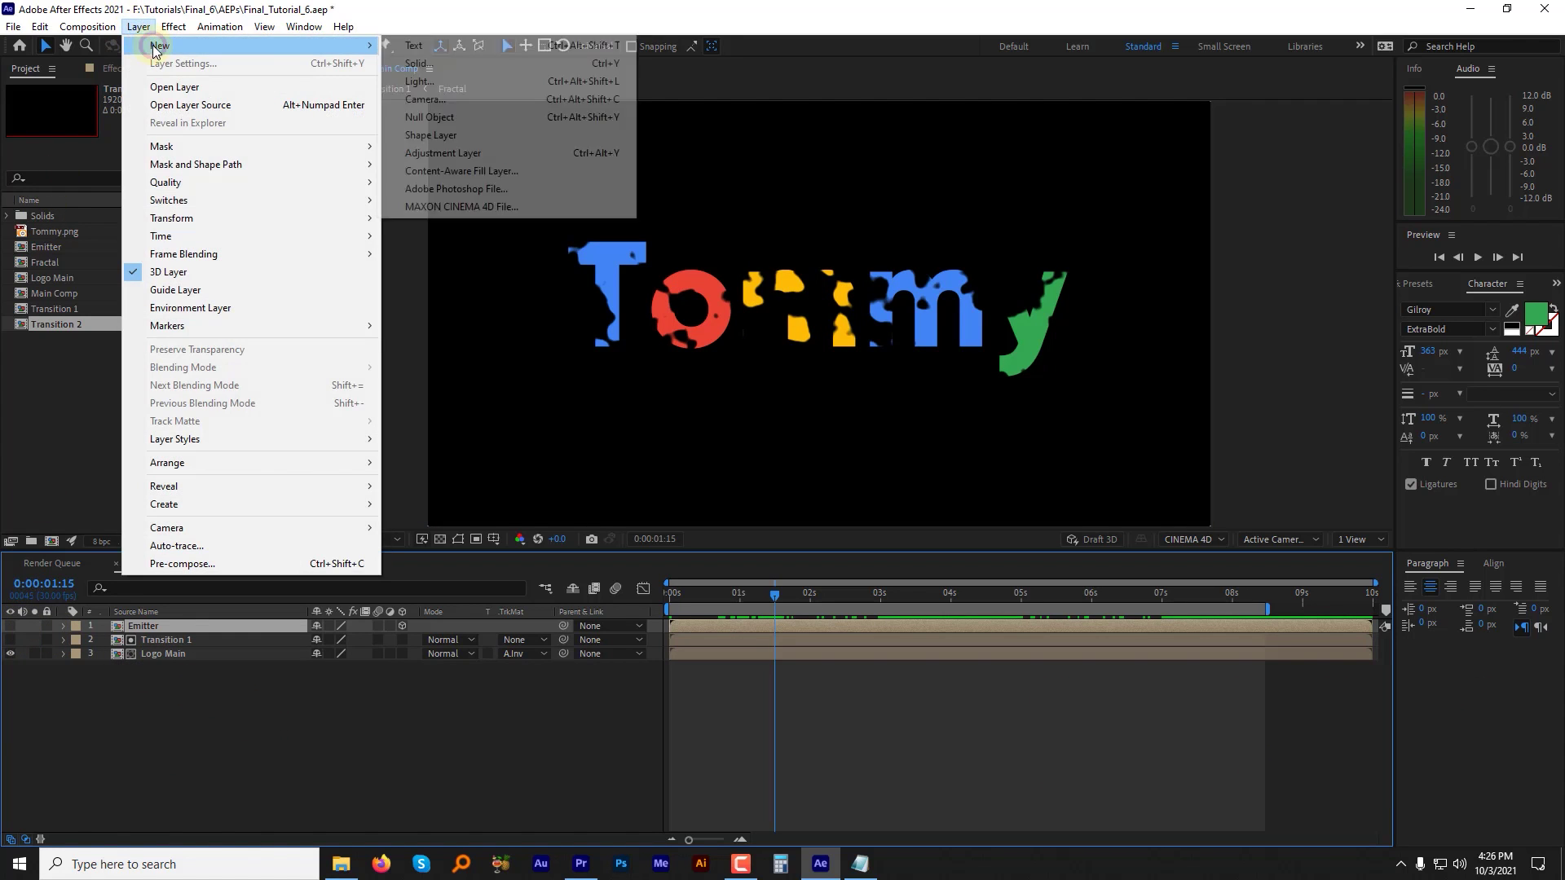
left_click(457, 63)
type("Particular")
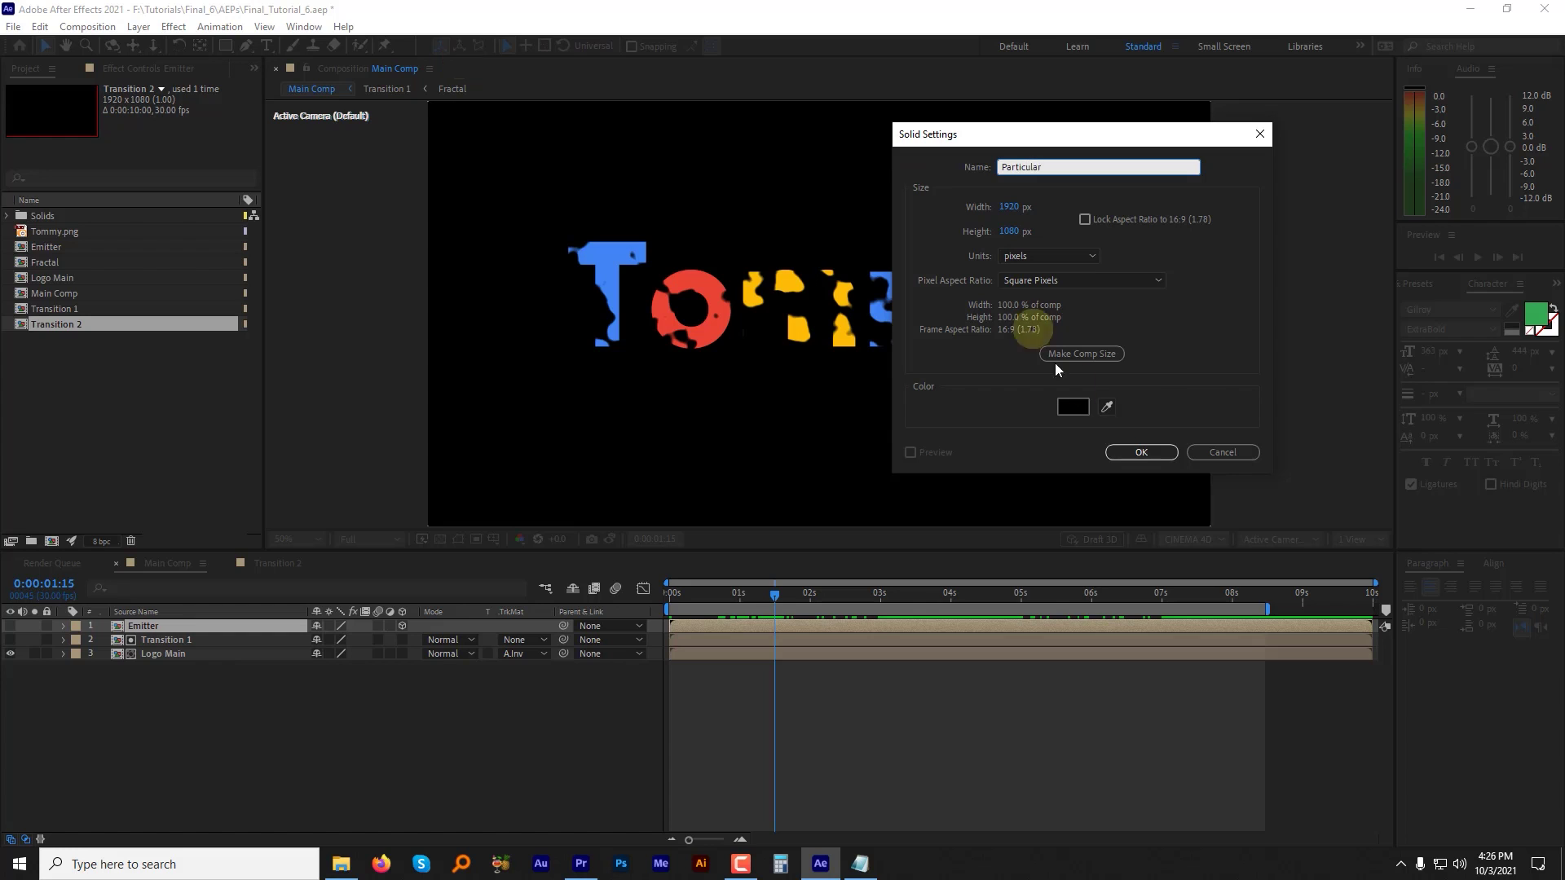
left_click(1140, 450)
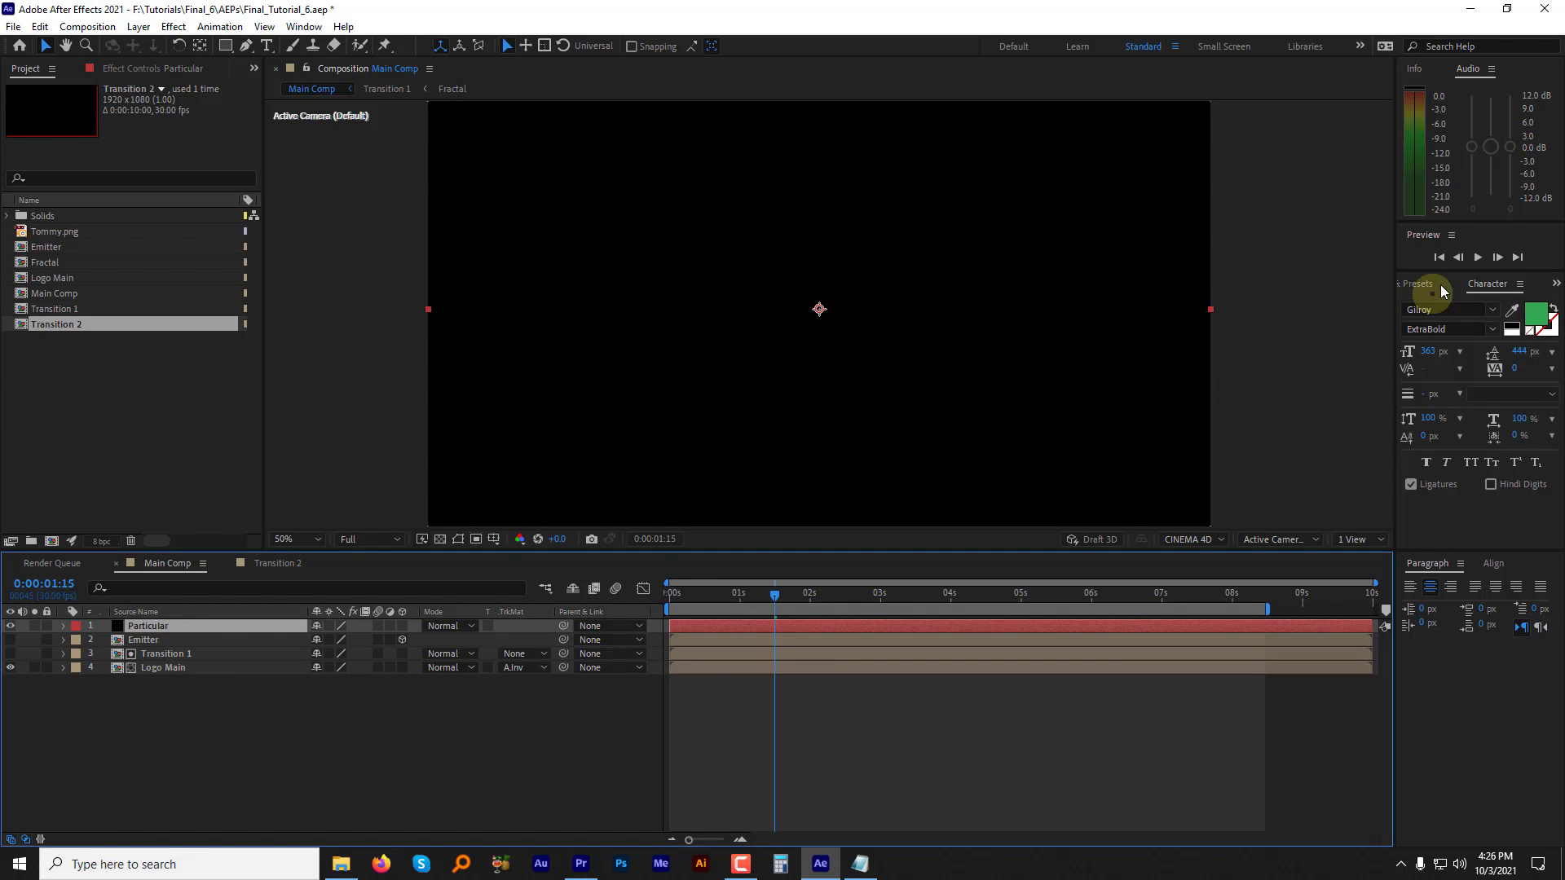
Step: Search Effects & Presets for 'Part' and apply Trapcode Particular to the solid
left_click(1417, 285)
left_click(1433, 304)
type("Par")
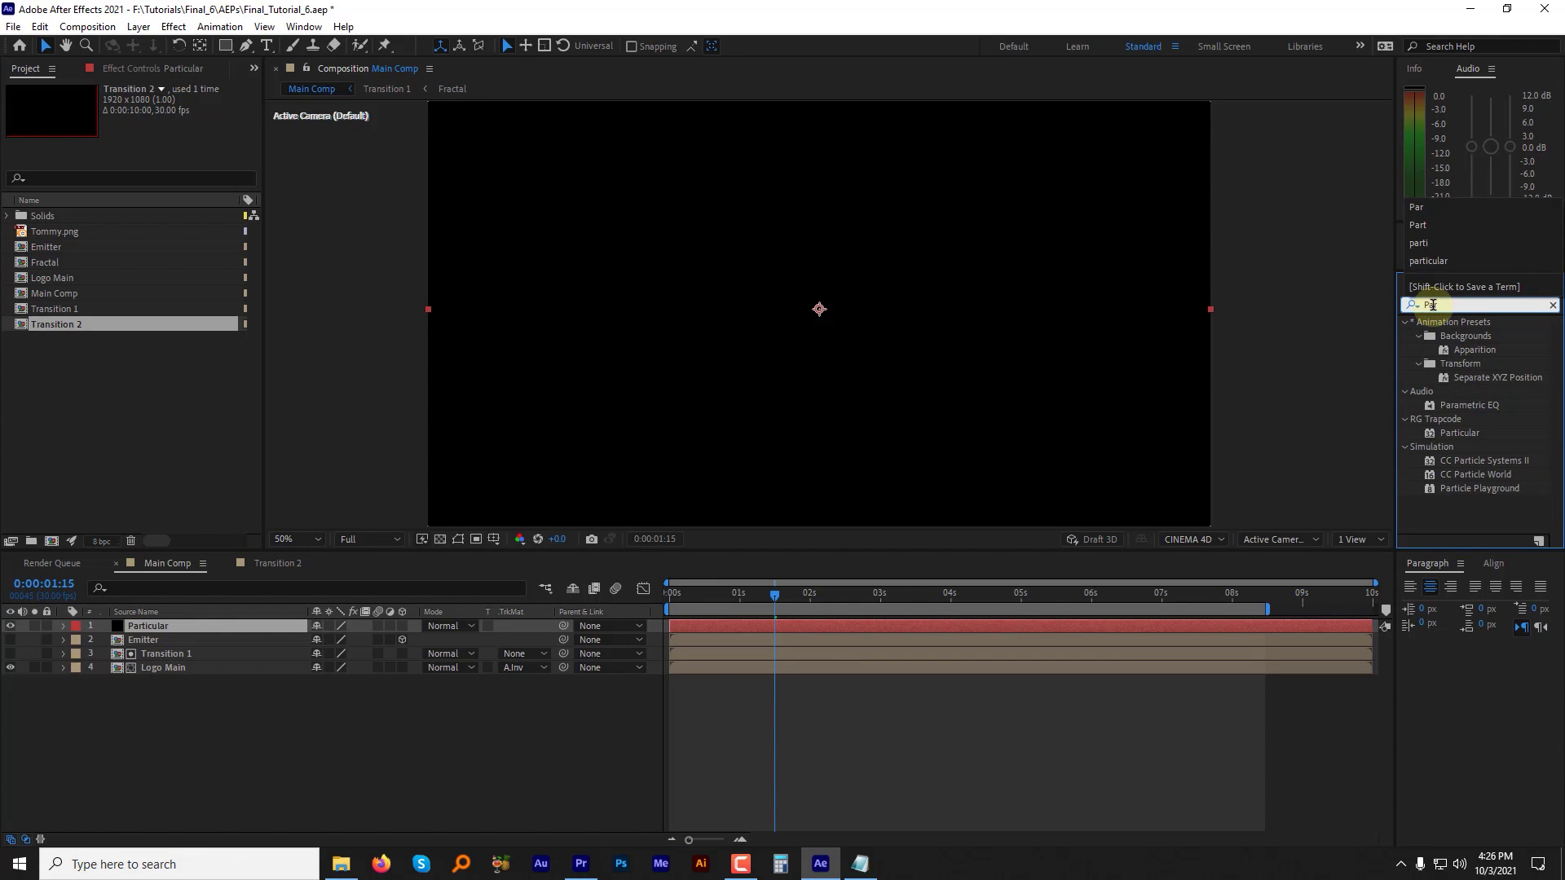
type("t")
left_click(1455, 336)
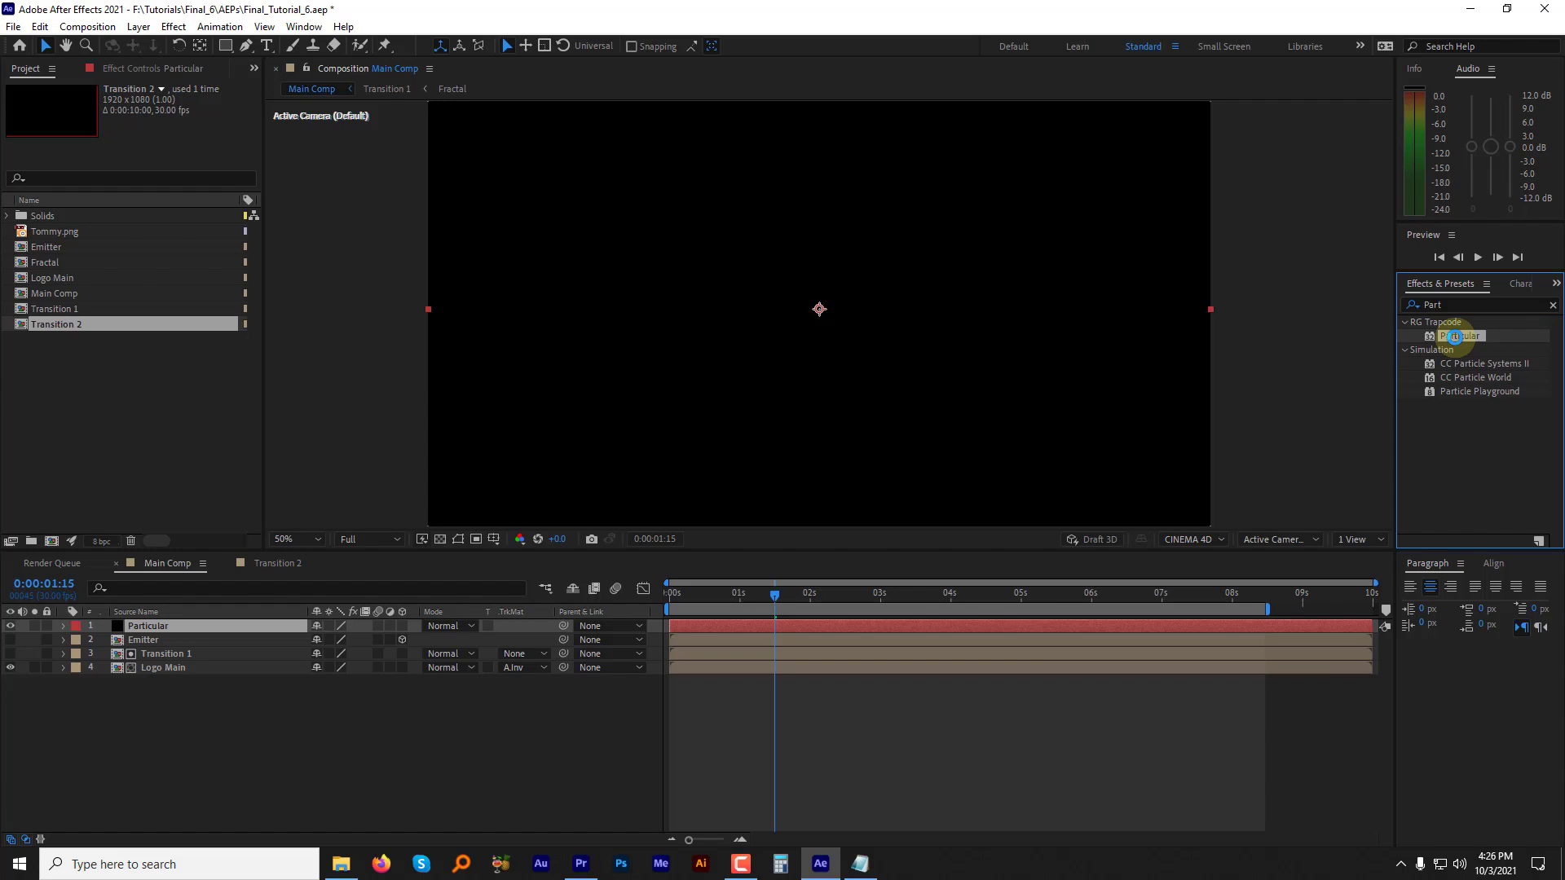
double_click(1455, 336)
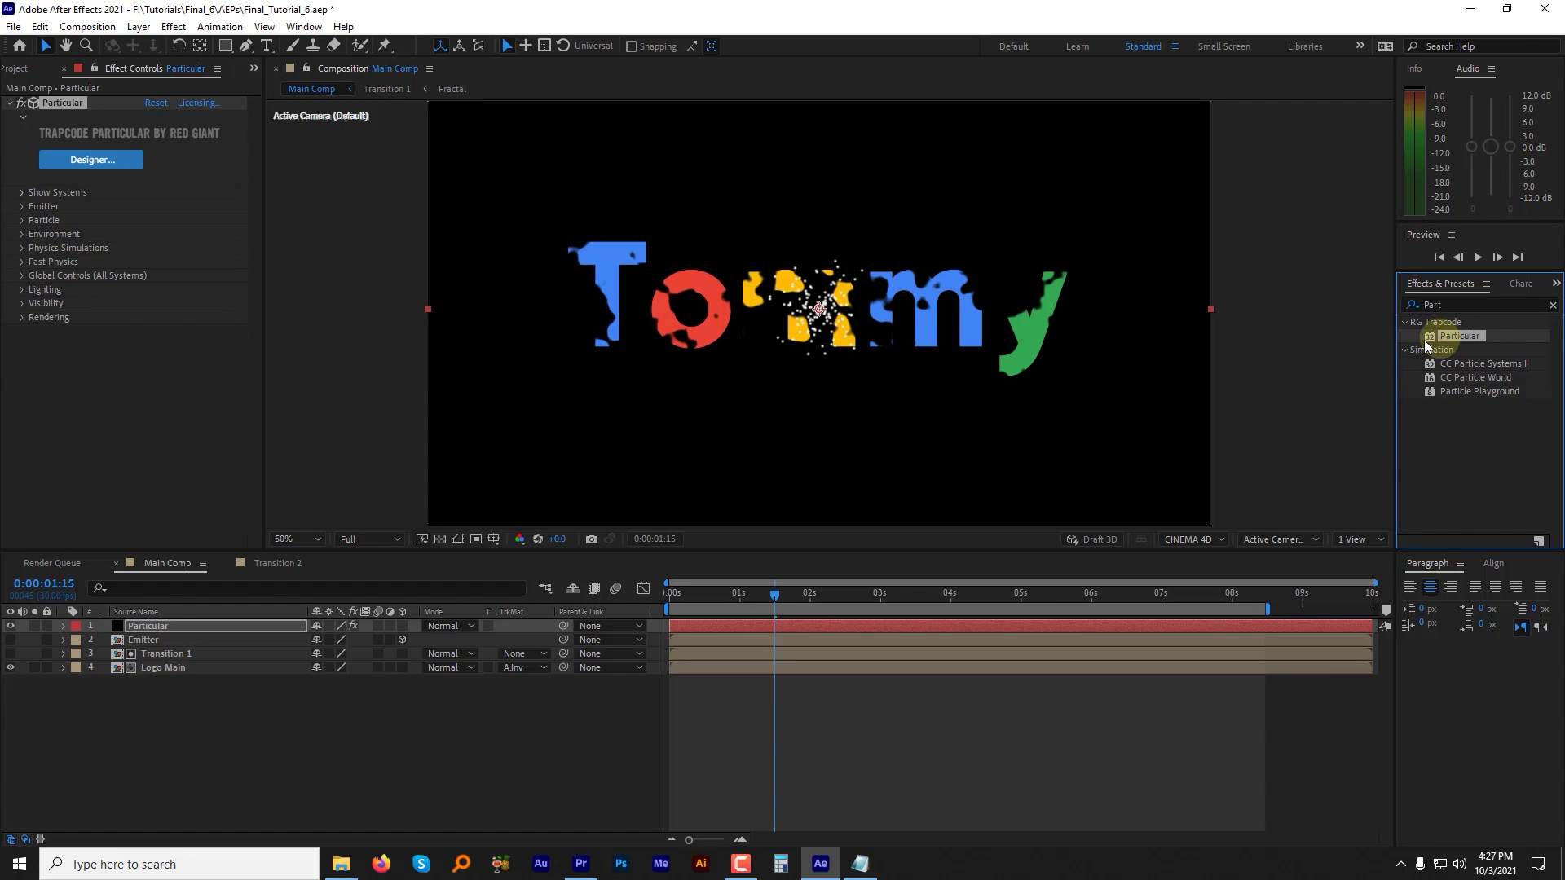
Step: Switch Particular's emitter type to Layer and set the particle emission rate
left_click(24, 206)
left_click(163, 195)
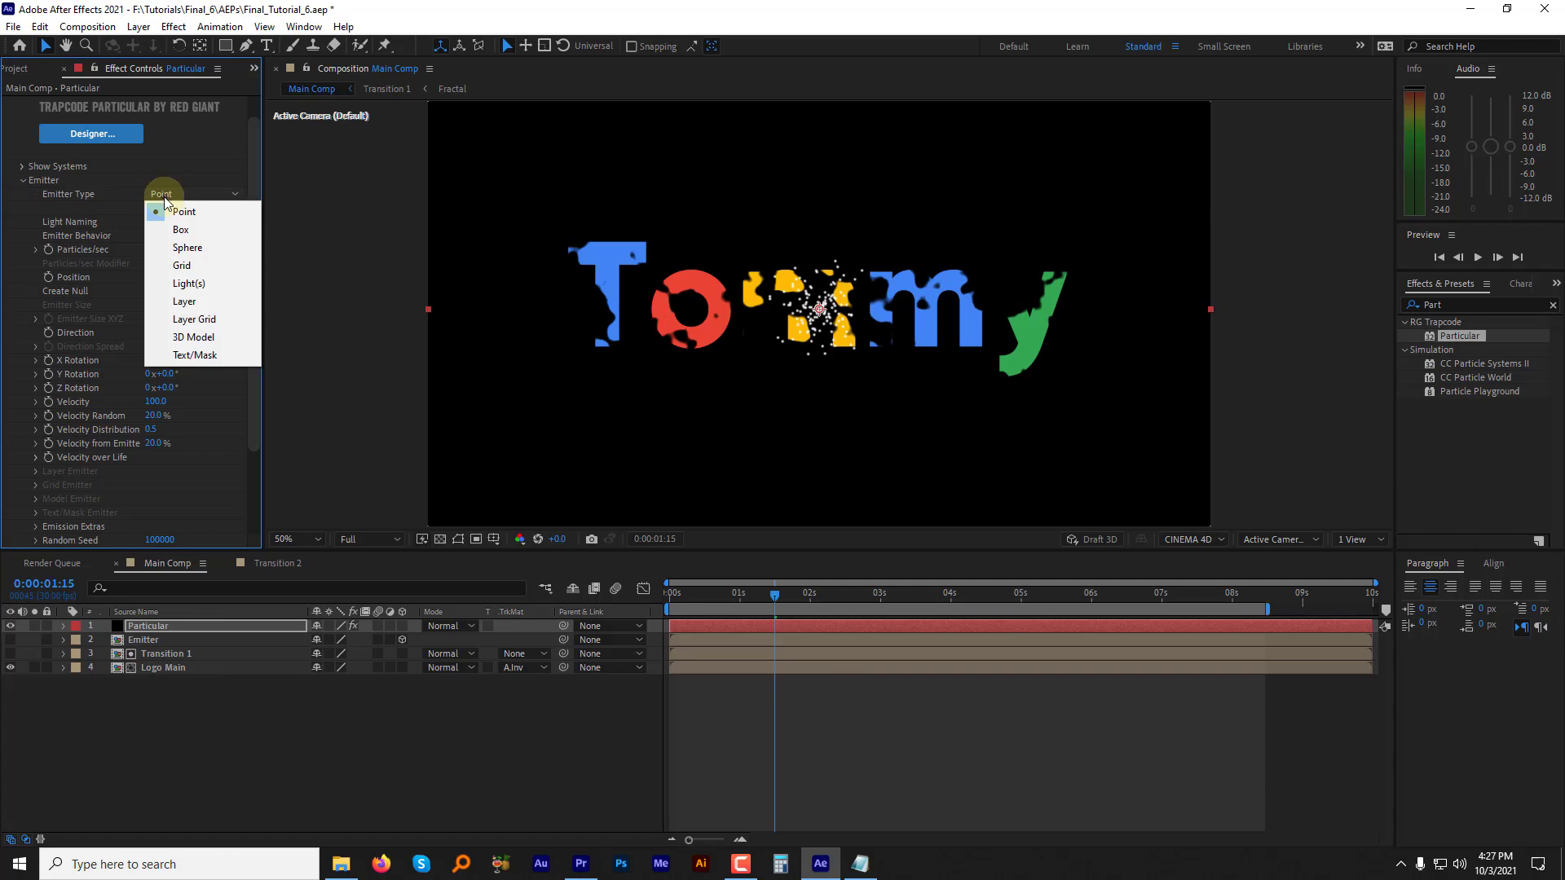
left_click(184, 302)
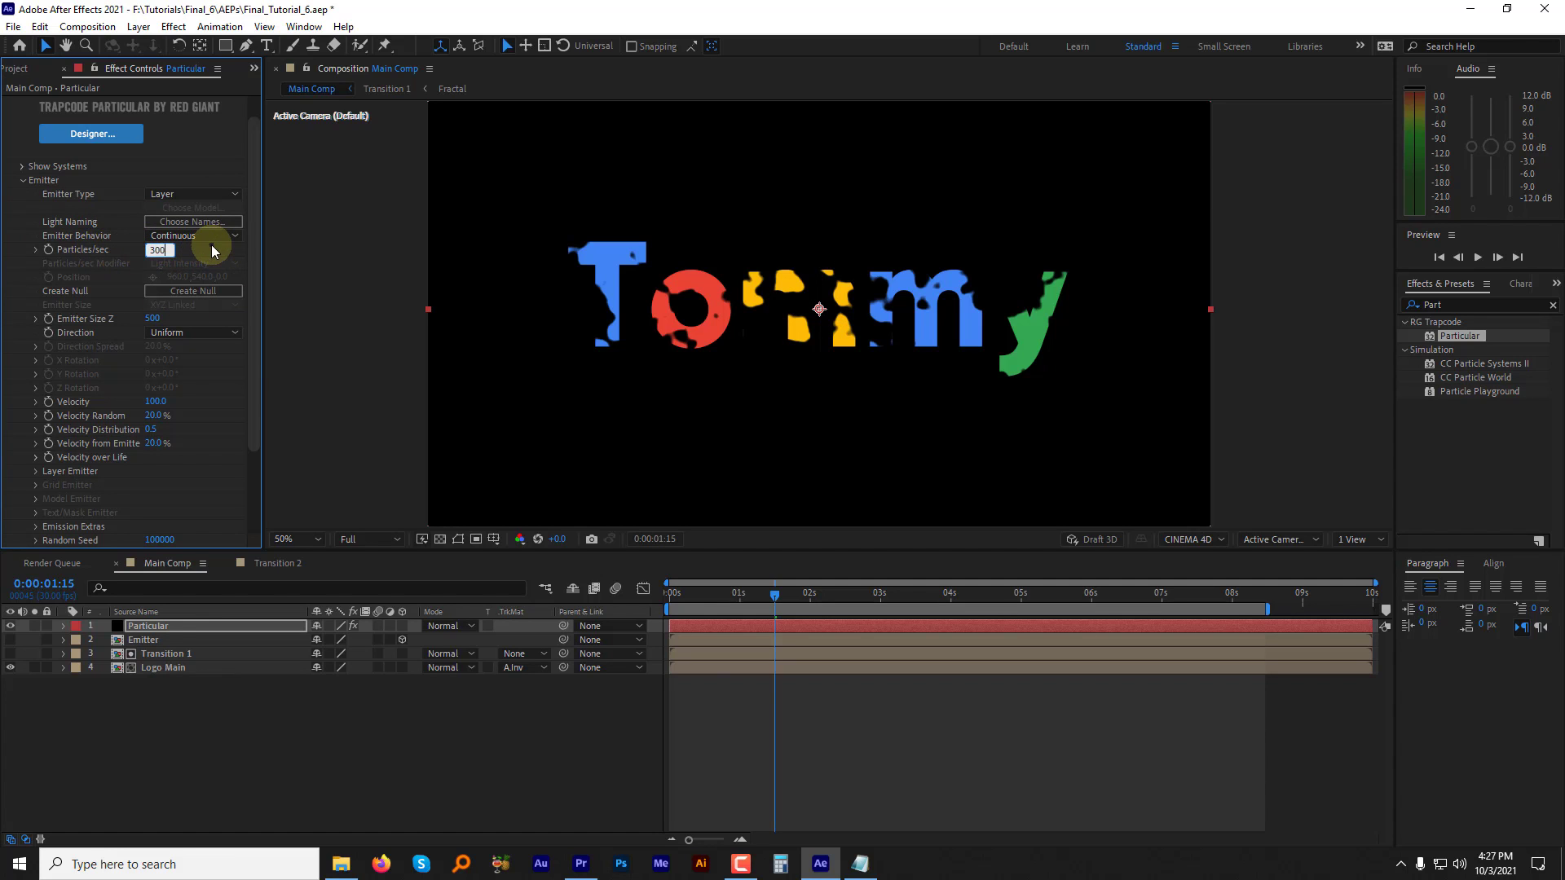
type("300000")
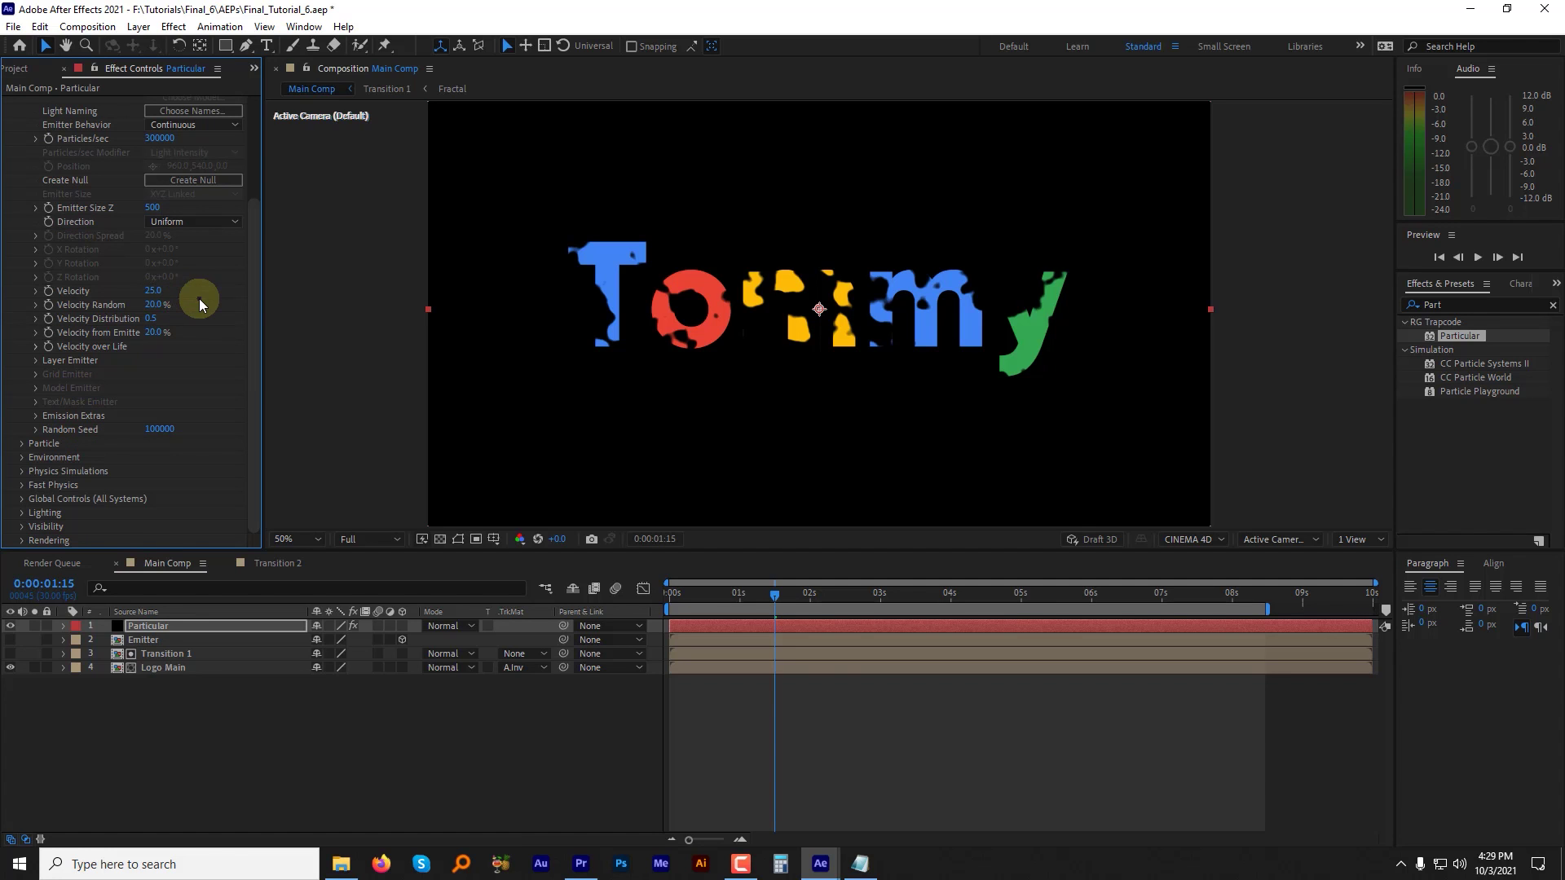
Step: Set the Layer Emitter to the Emitter layer with Particle Birth Time sampling
left_click(36, 360)
left_click(162, 374)
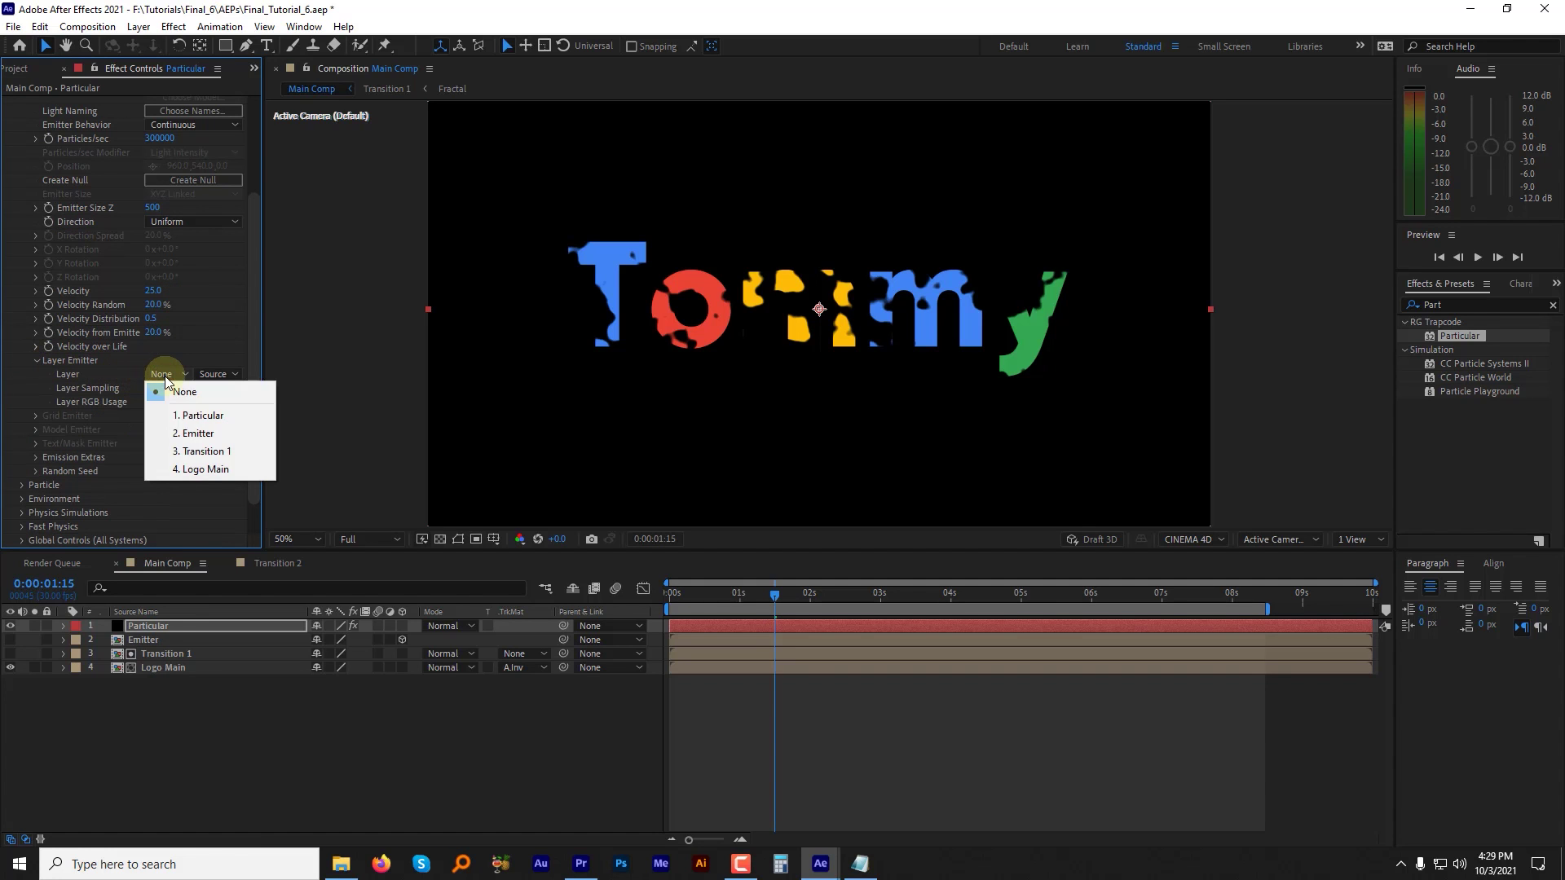
left_click(192, 433)
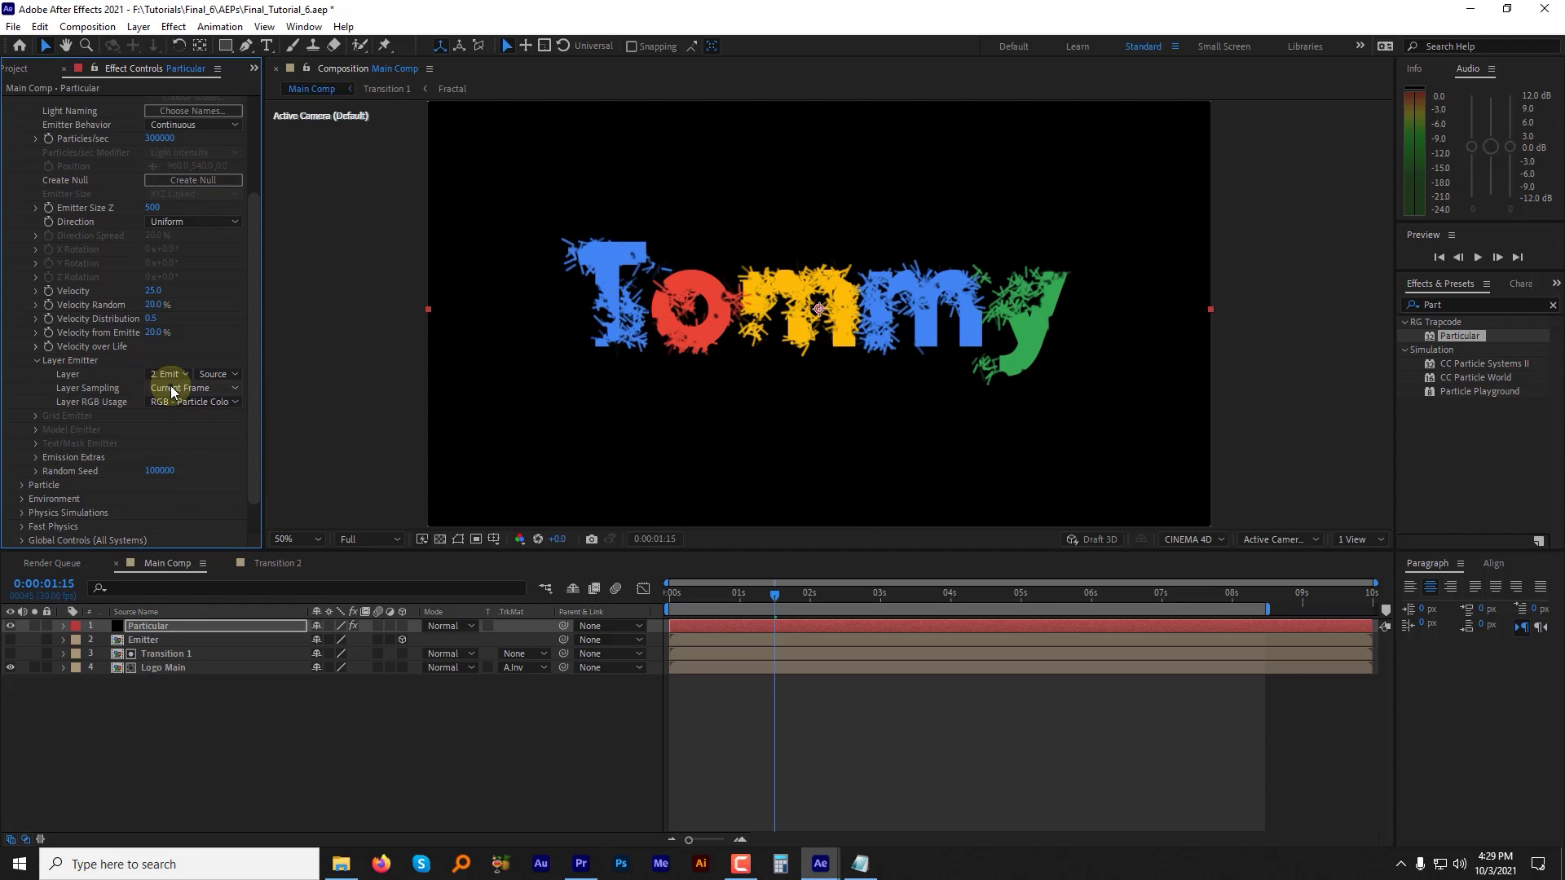
left_click(173, 397)
left_click(175, 421)
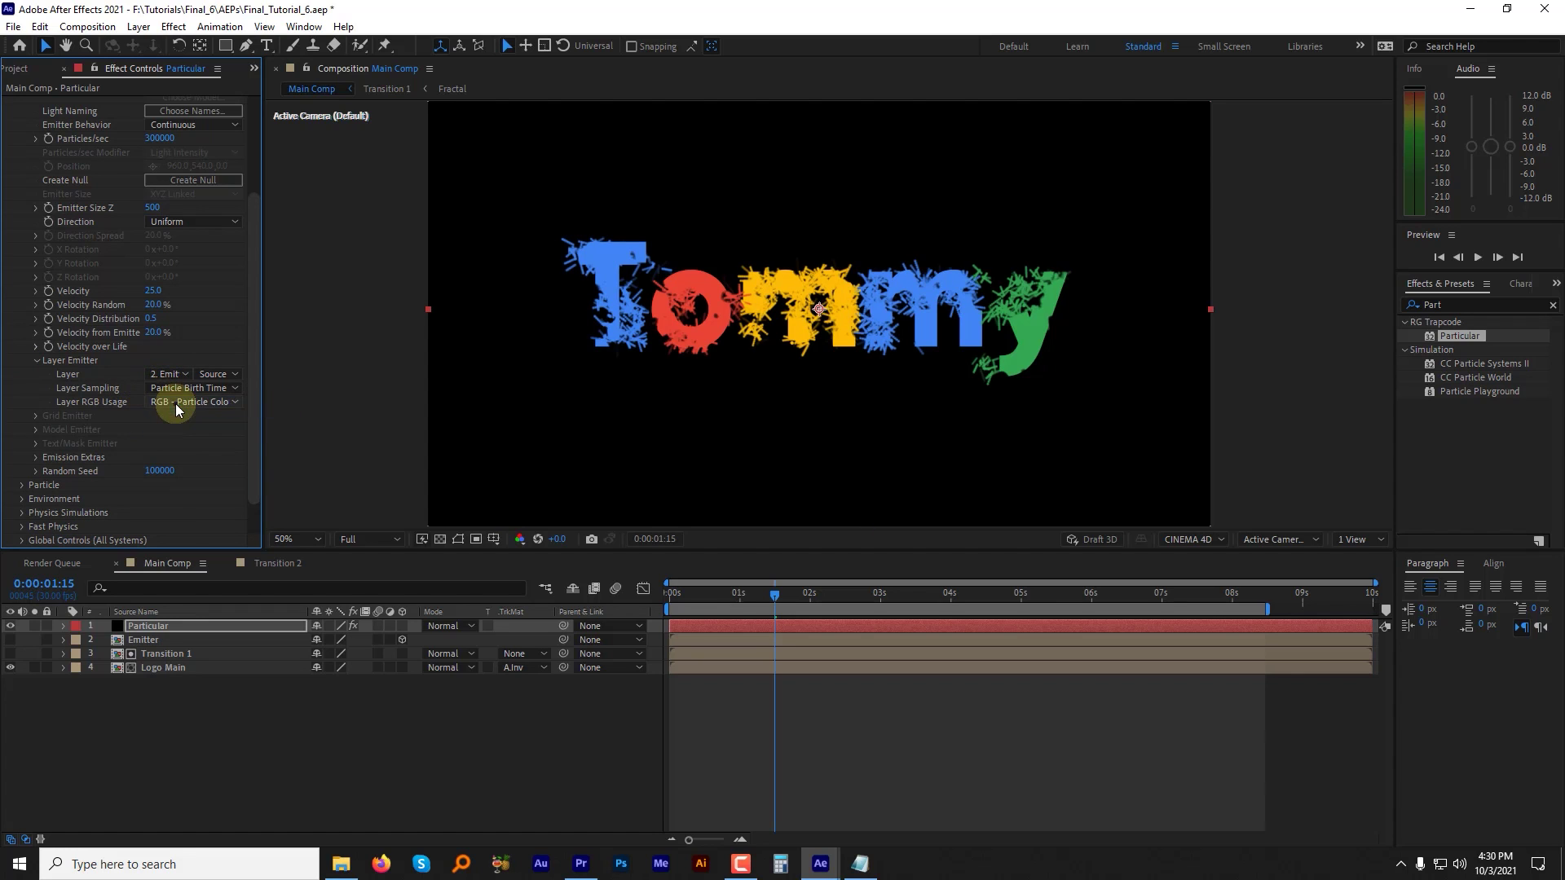
Step: Set particle Life to 1.2, Sphere Feather 0, Size 15 and Size Random 50%
left_click(22, 486)
scroll(122, 326, "down", 5)
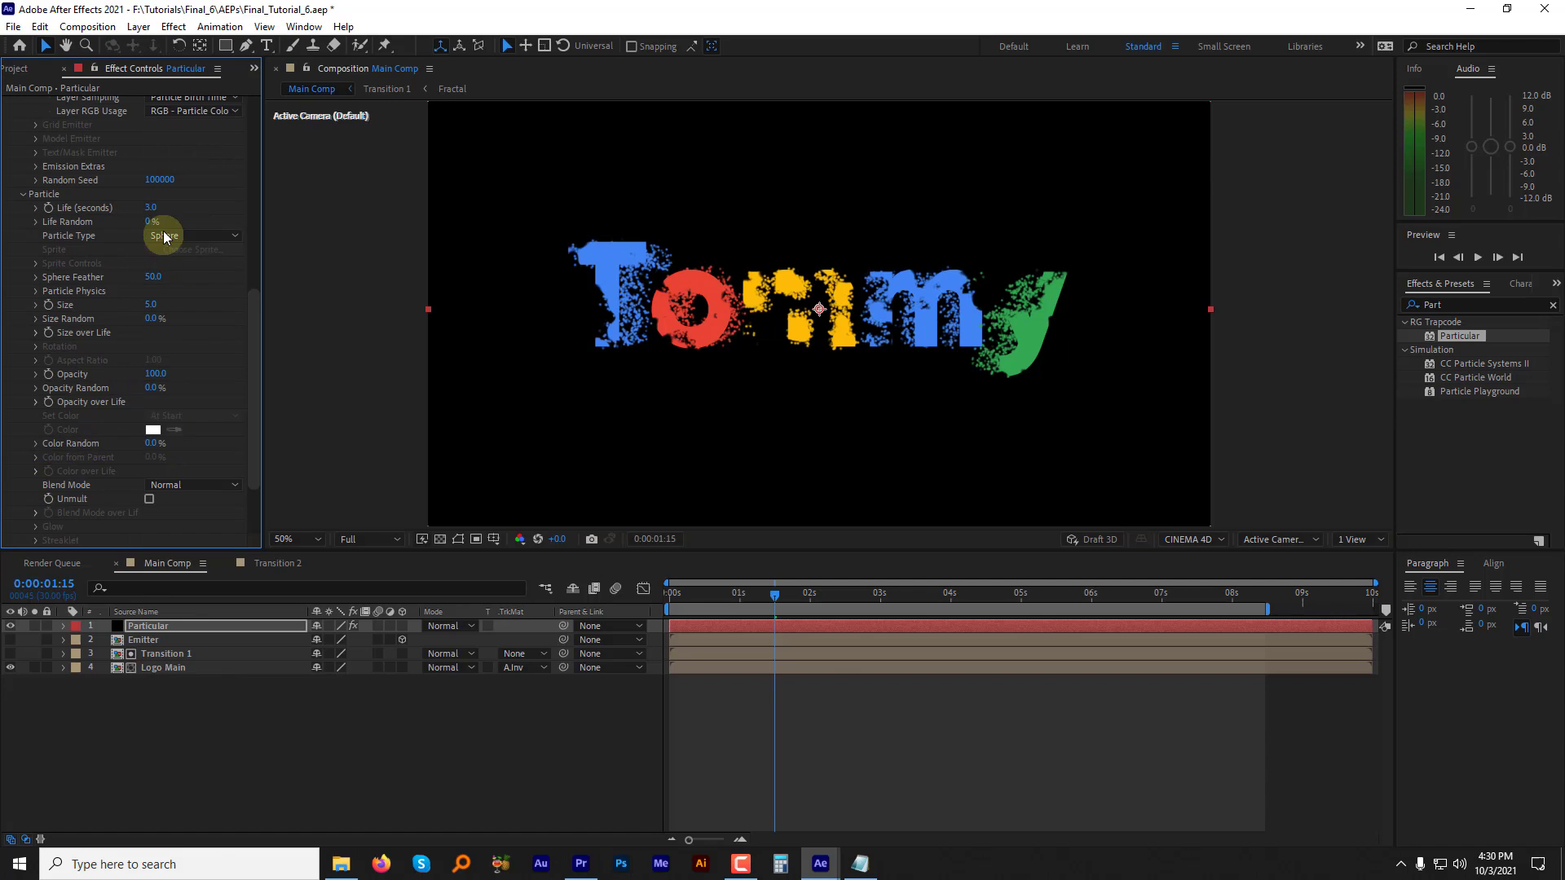
left_click(152, 208)
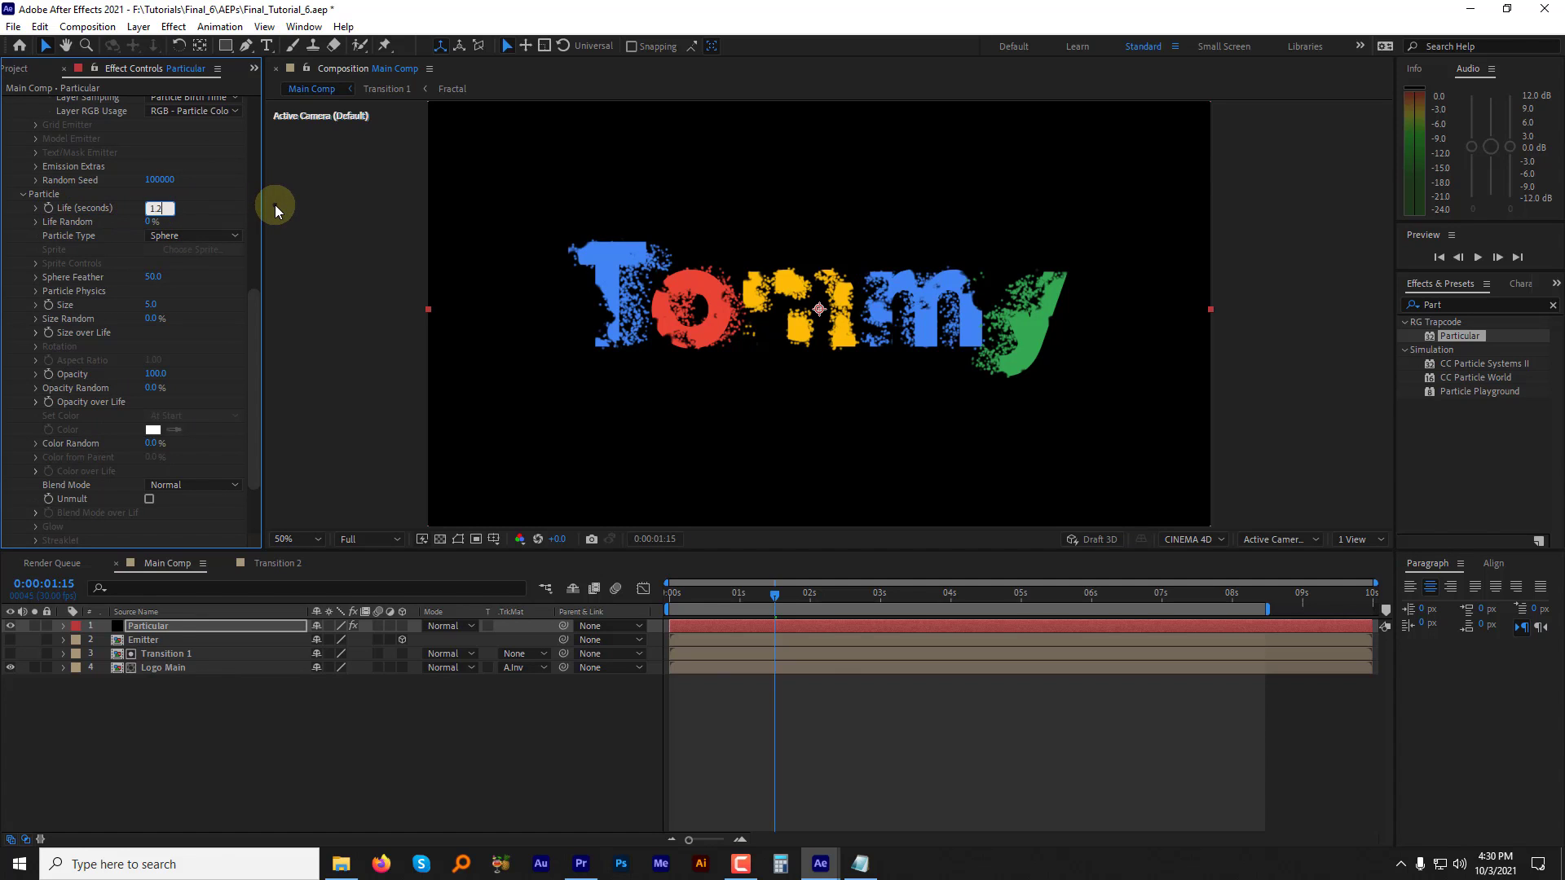
key("Return")
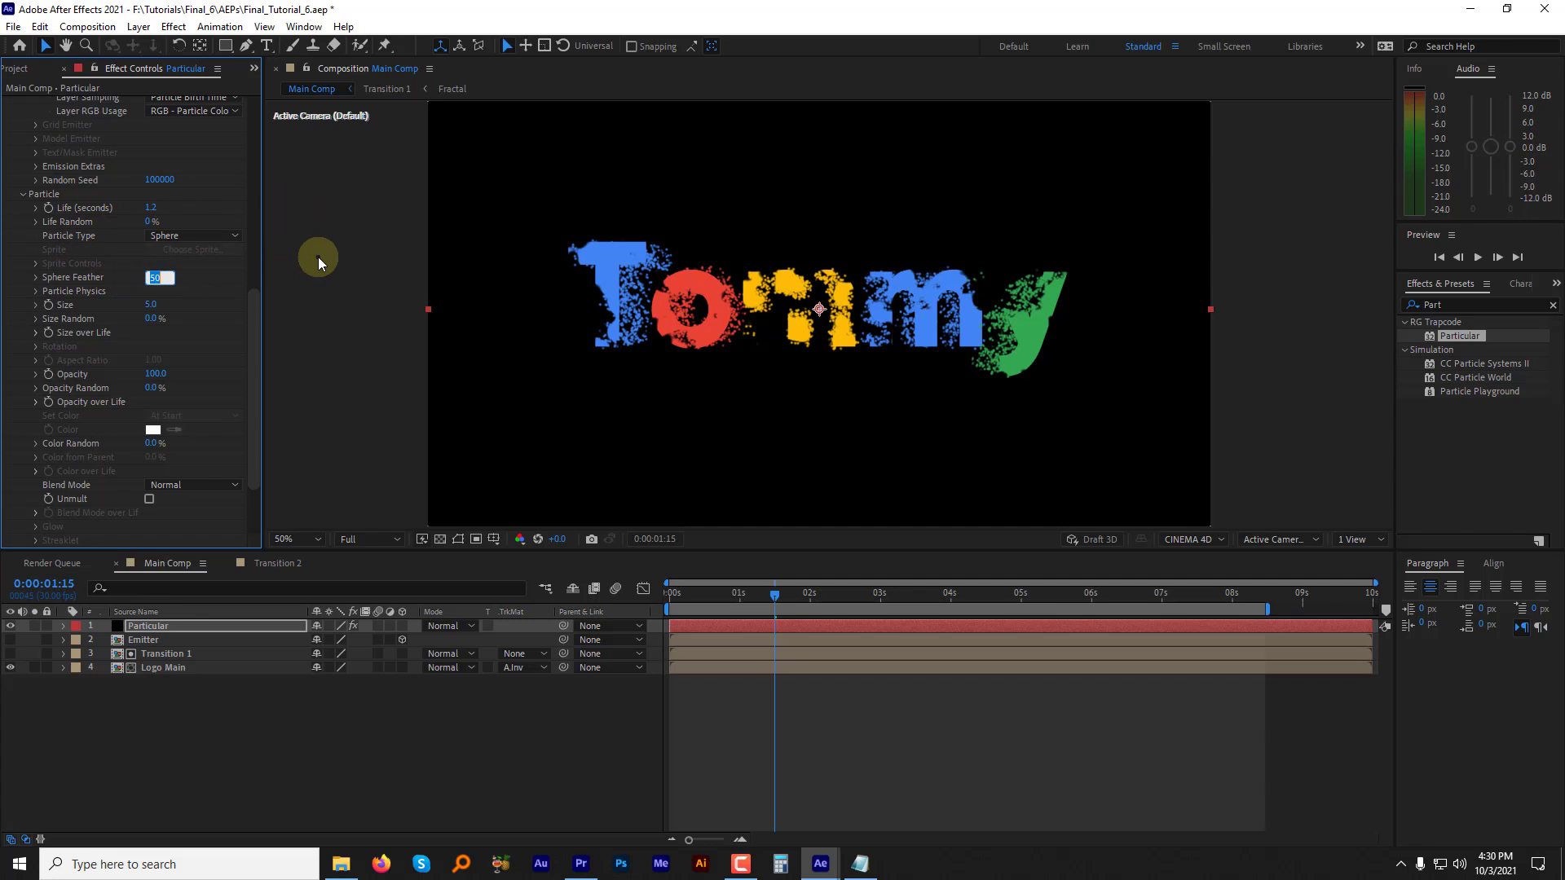
type("0")
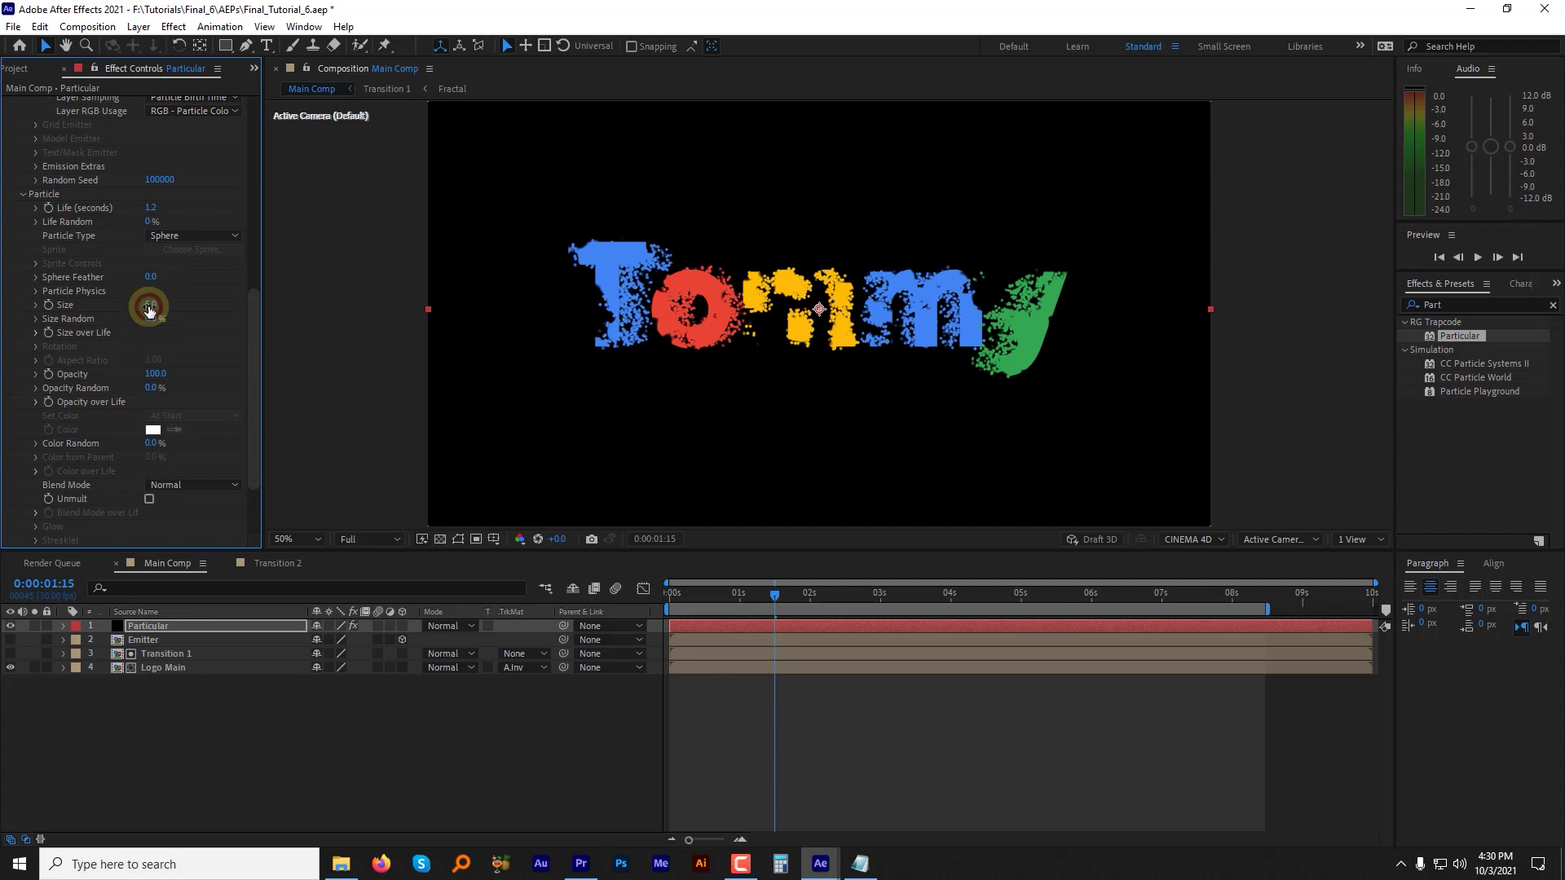
left_click(151, 305)
type("15")
left_click(159, 319)
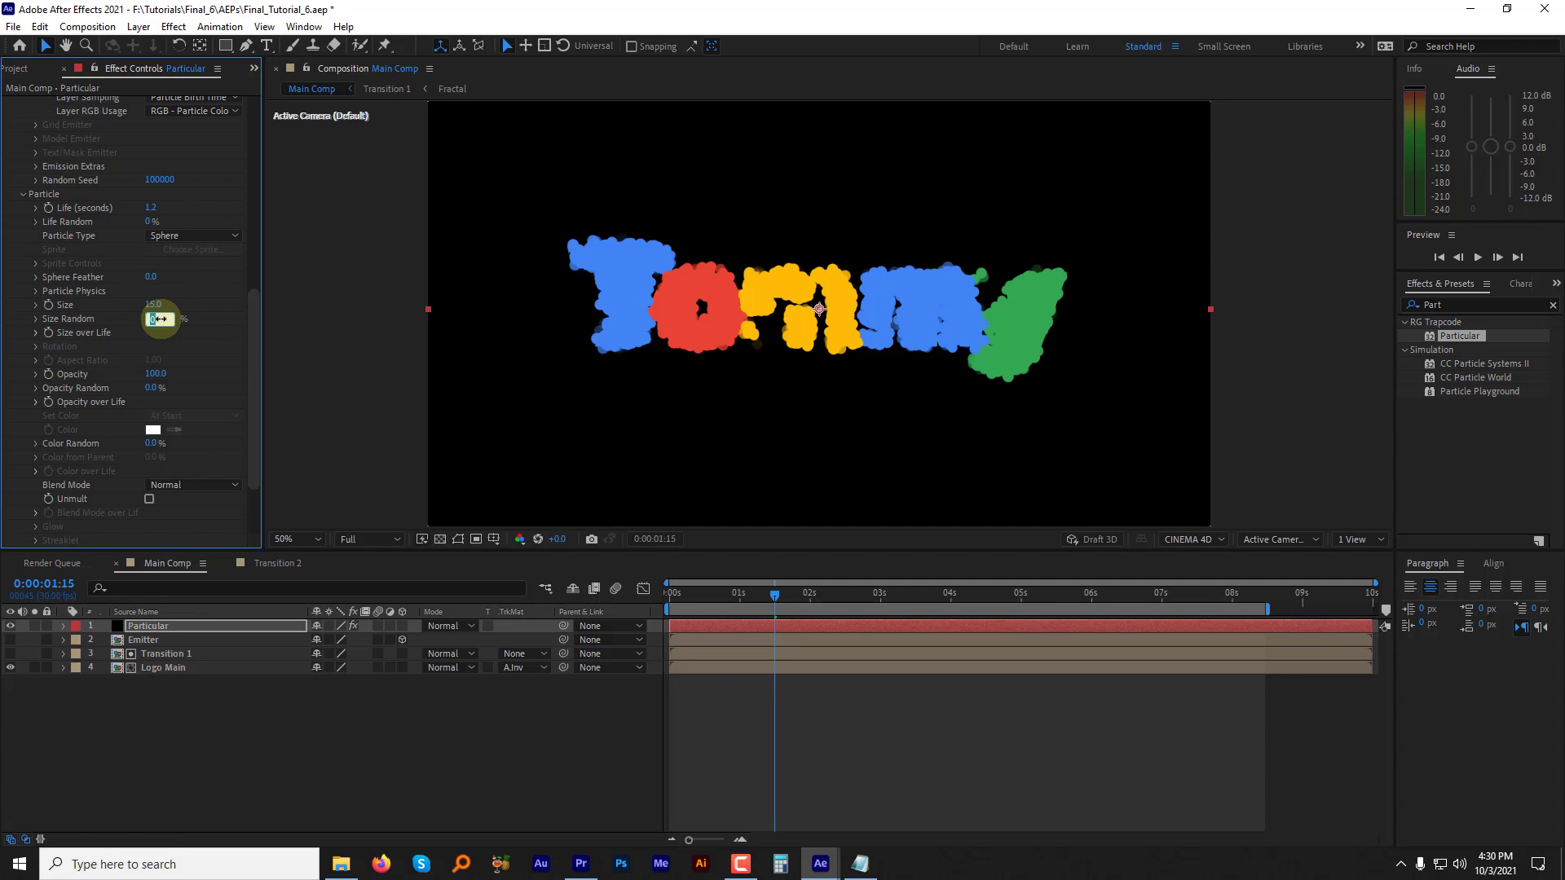
type("50")
left_click(63, 344)
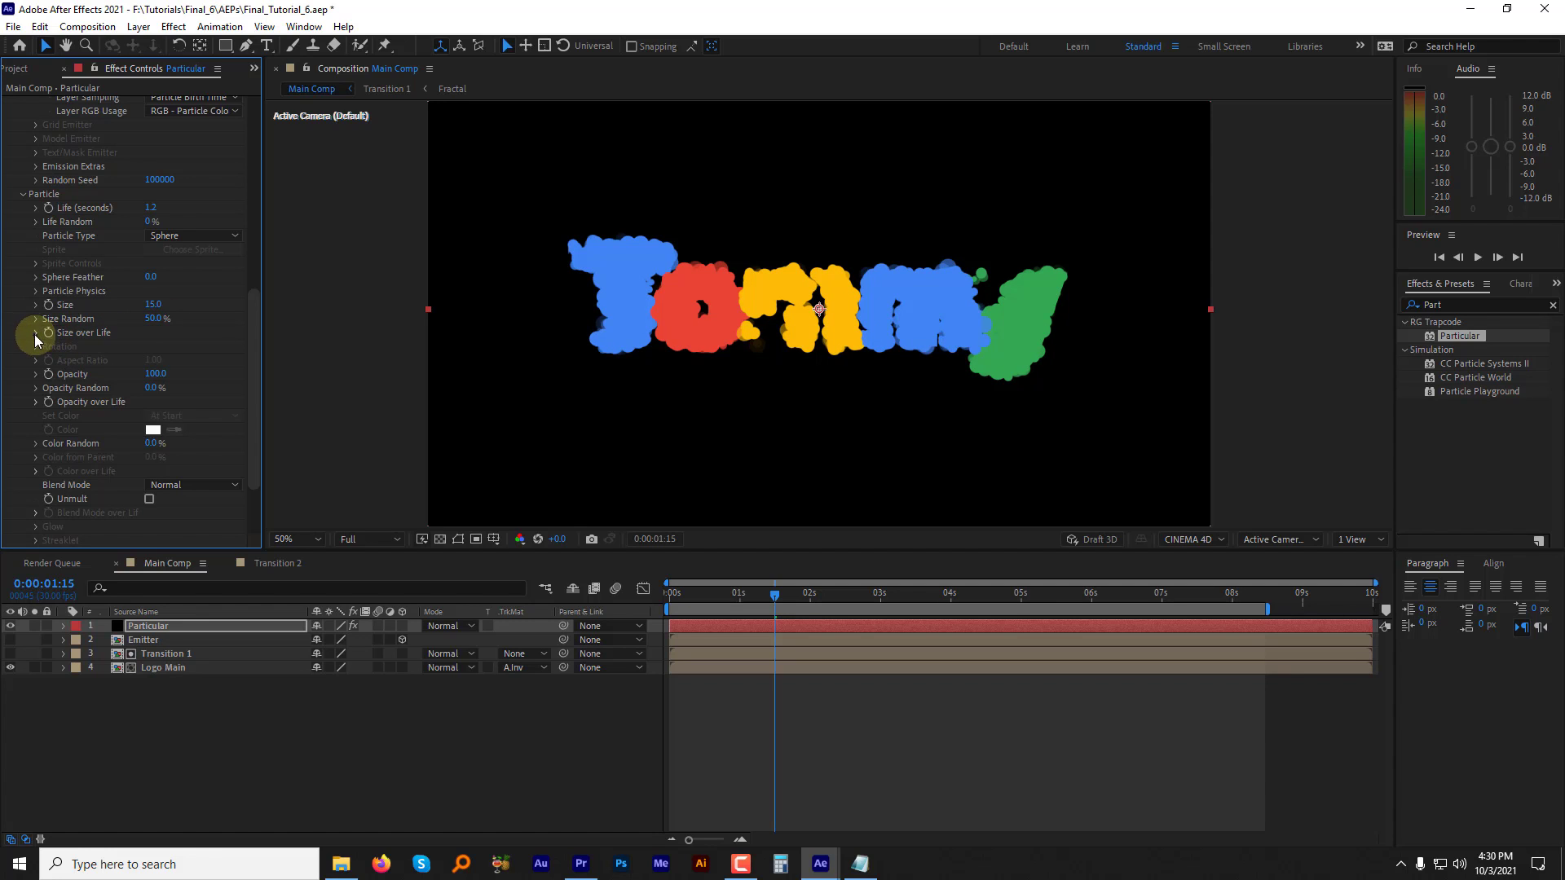
Step: Apply the triangle preset to the Size over Life curve
left_click(36, 333)
left_click(262, 376)
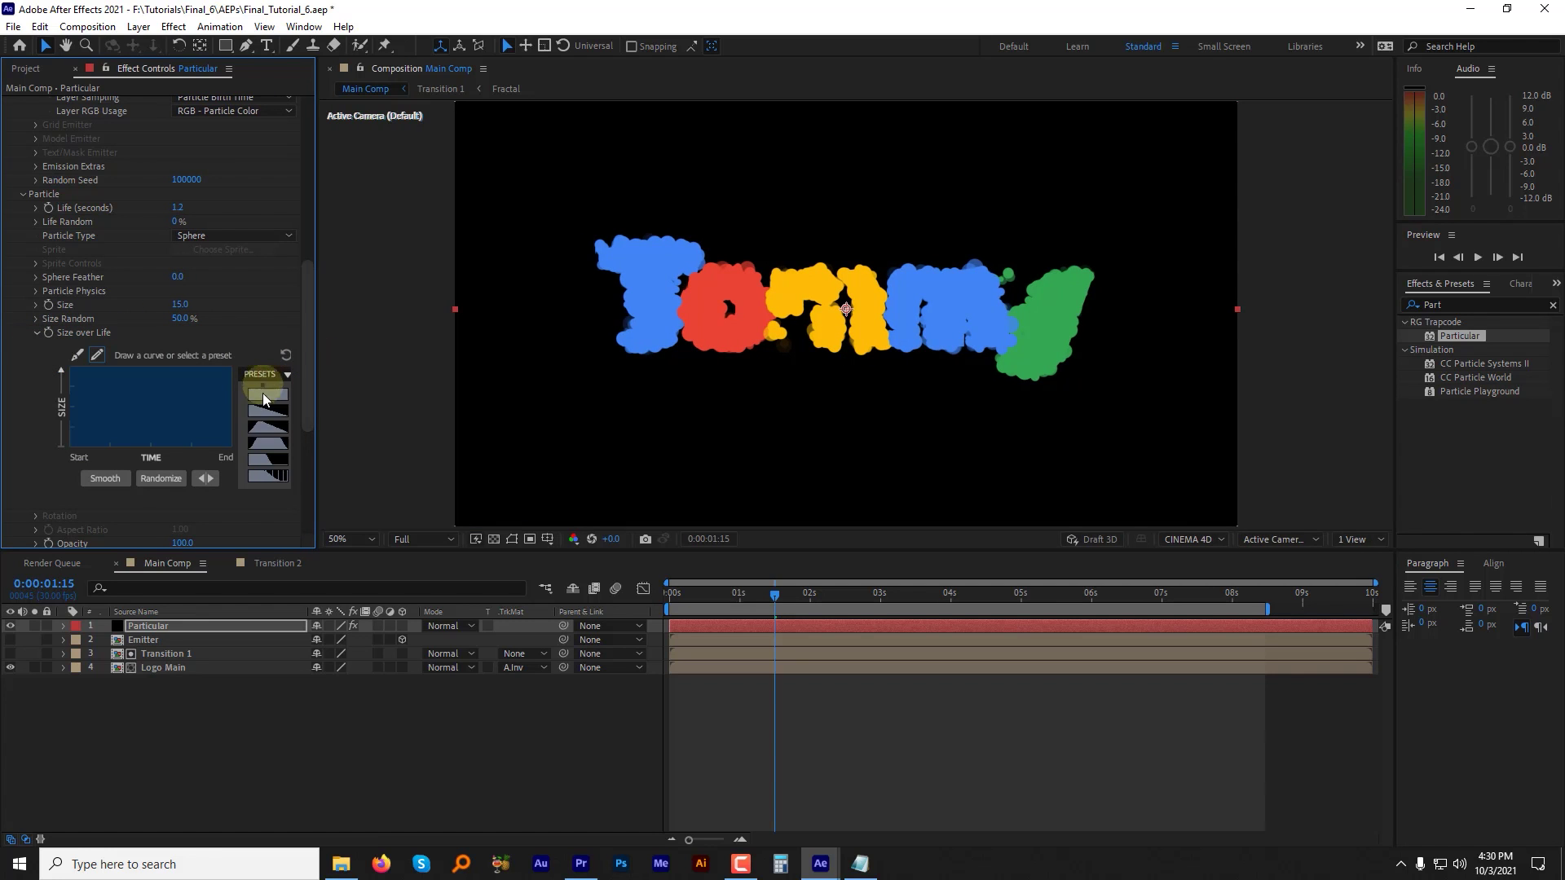
left_click(261, 432)
scroll(296, 489, "down", 5)
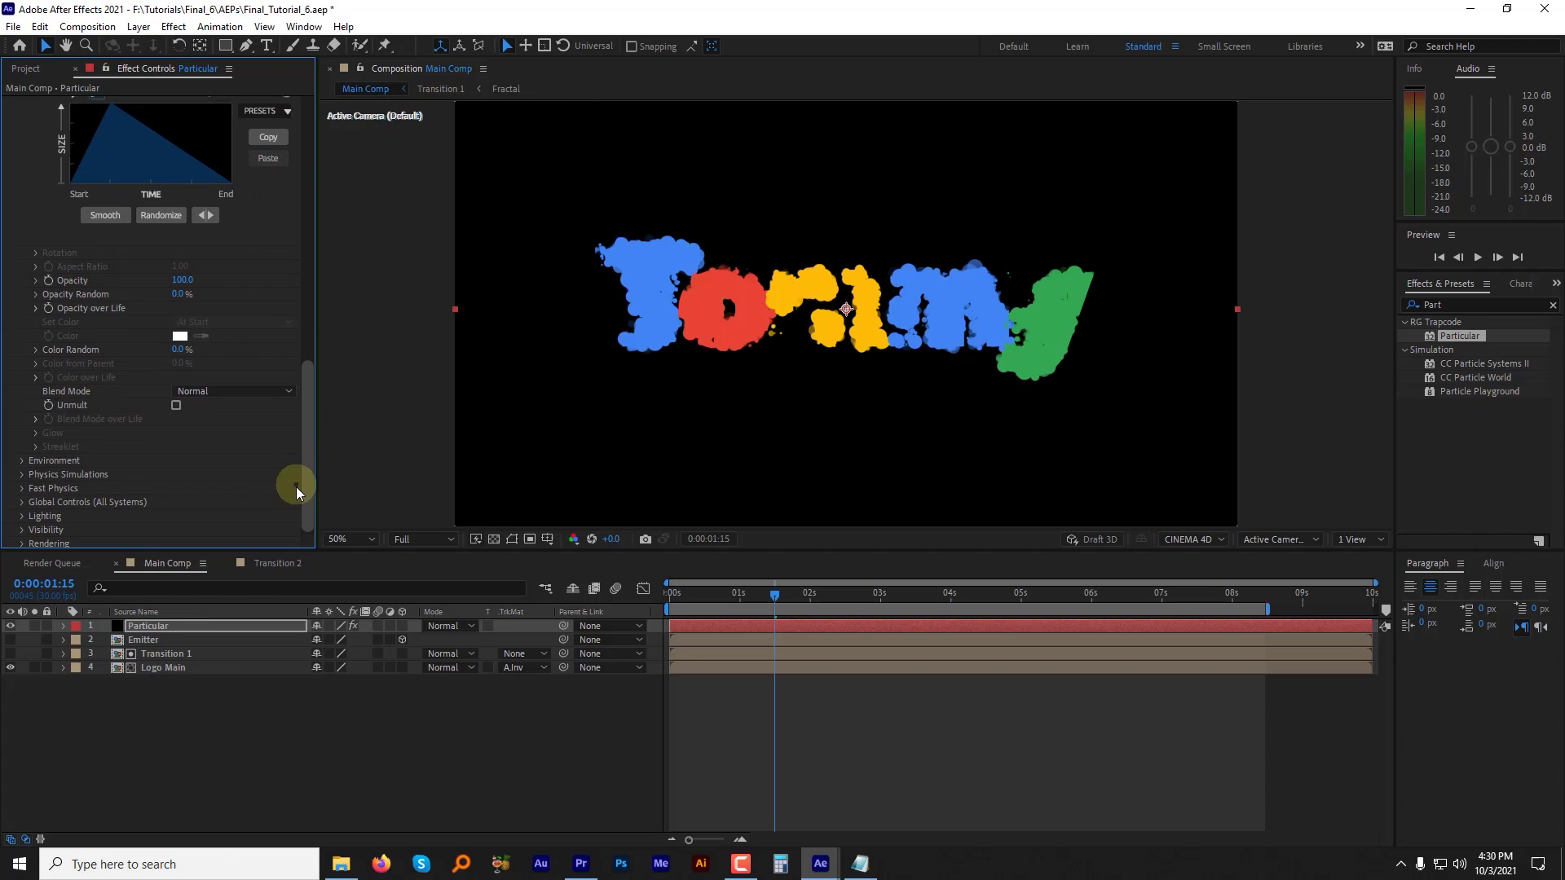
Step: Enable Shadowlets under Lighting with Softness 100, Color Strength 50 and Shadowlet Opacity 10
left_click(22, 512)
left_click(35, 513)
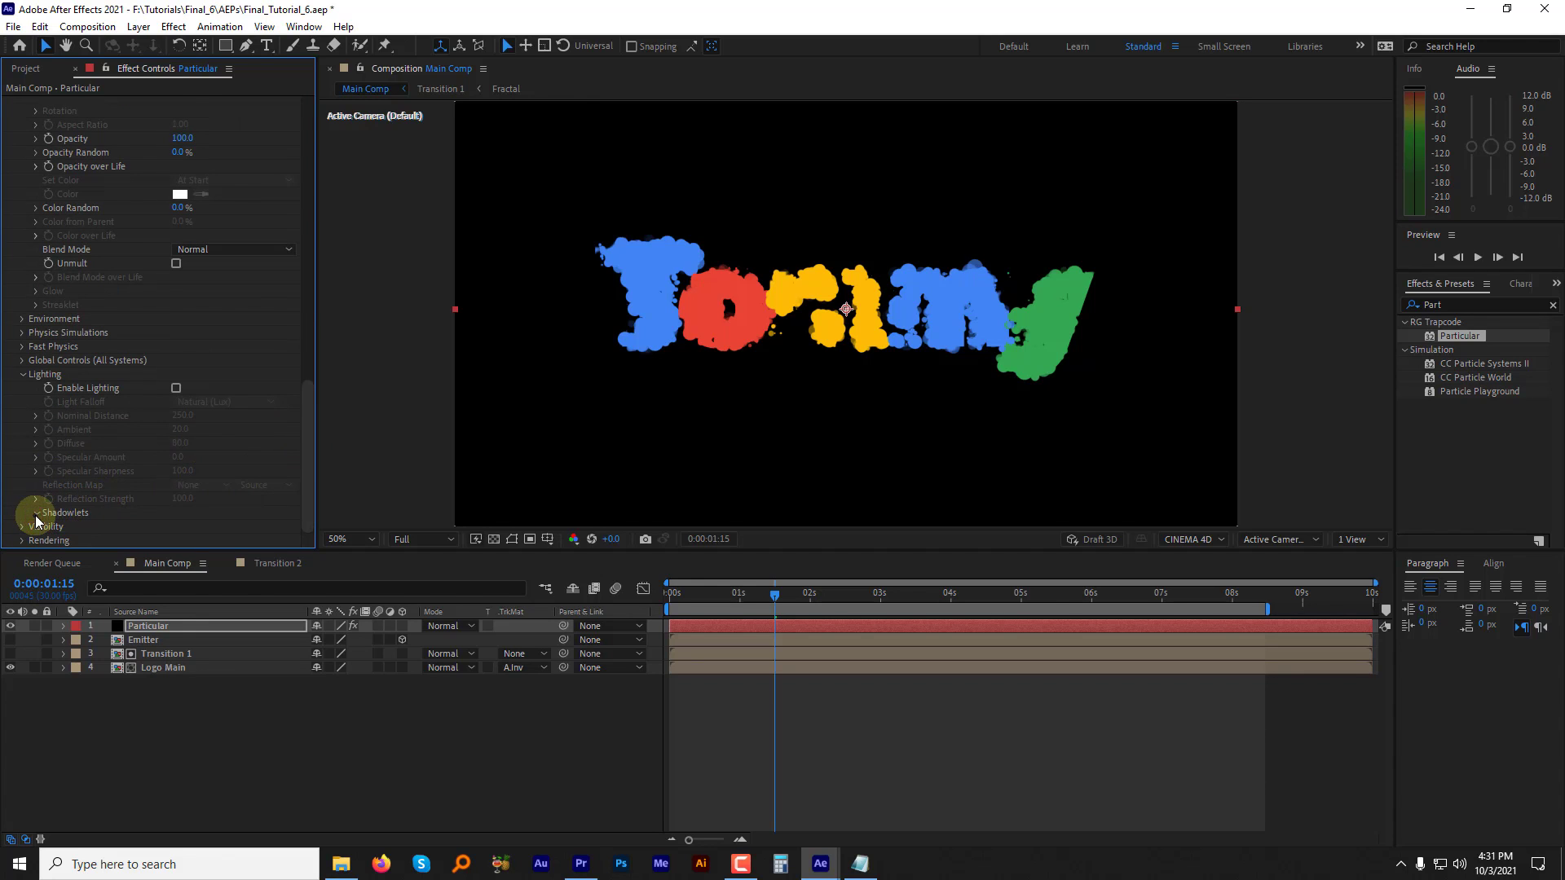
left_click(176, 430)
left_click(181, 457)
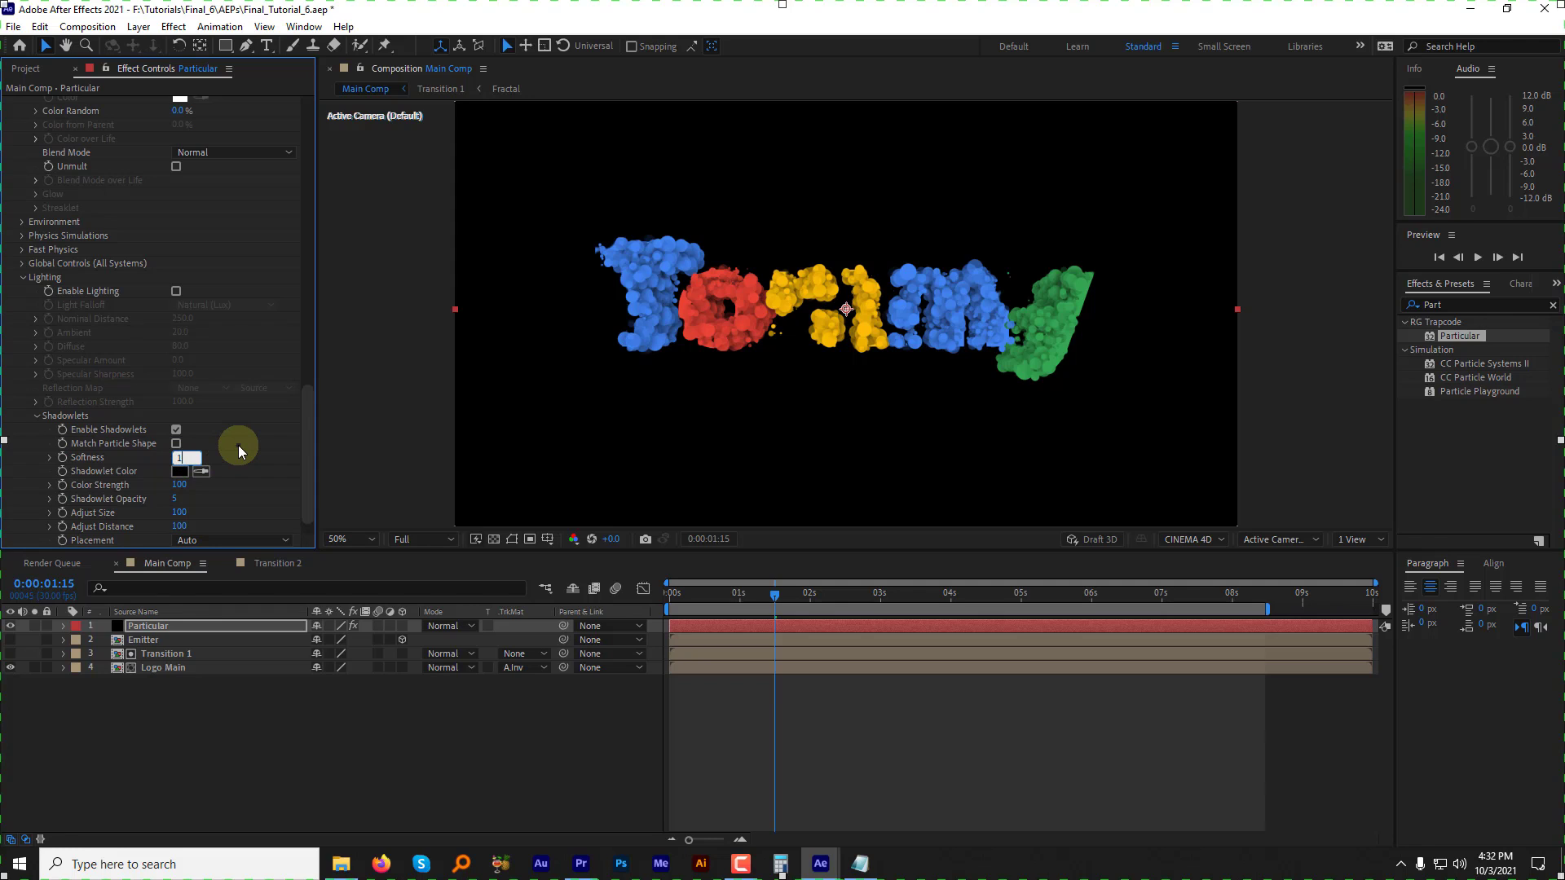
left_click(180, 485)
type("5")
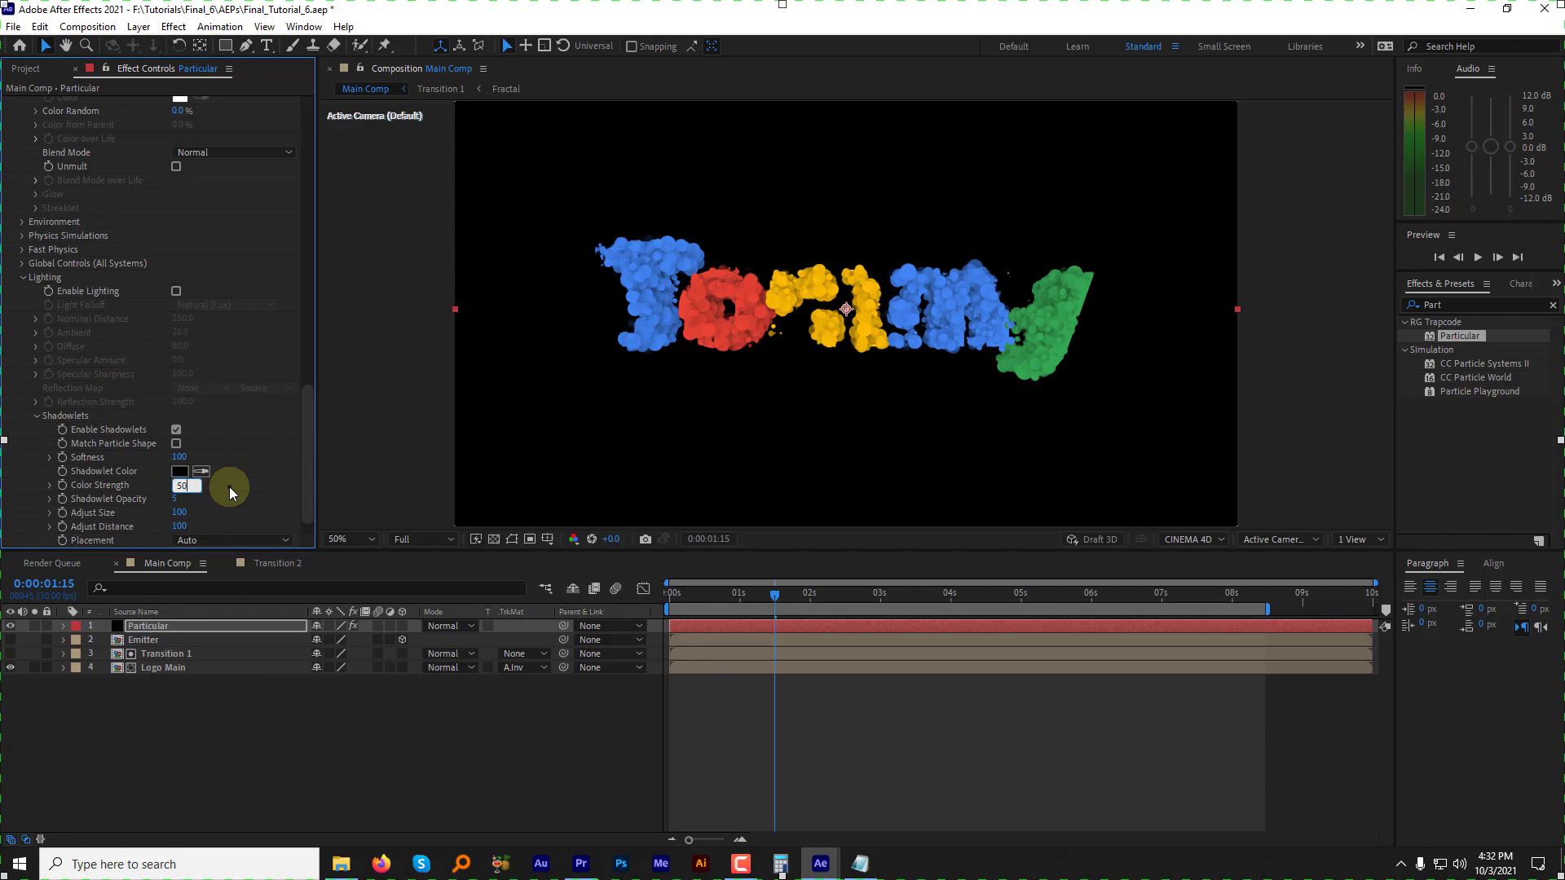
type("0")
left_click(178, 499)
type("1")
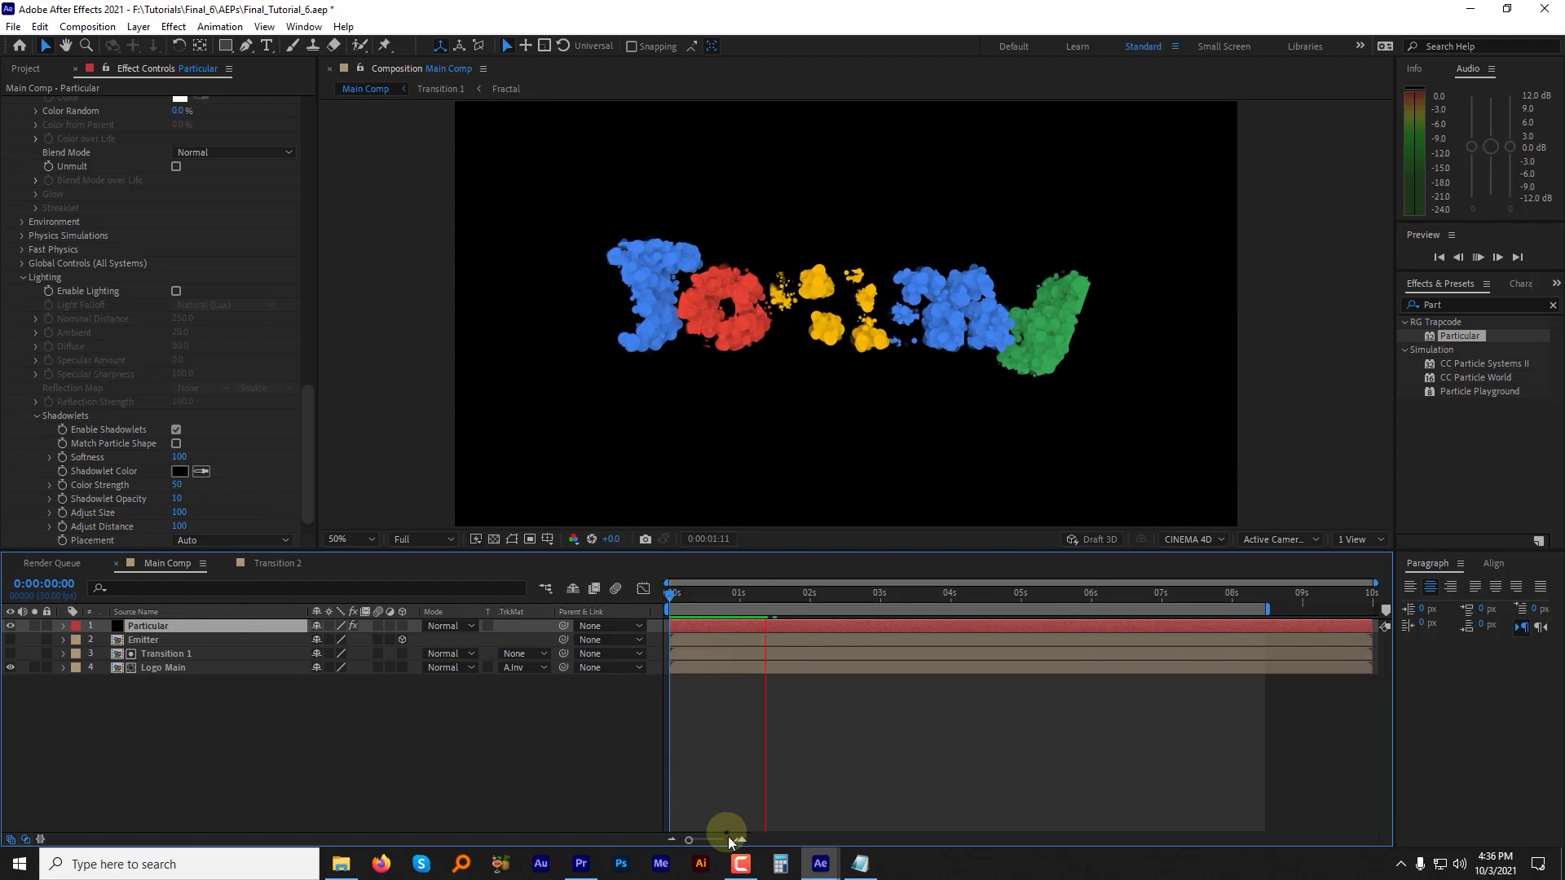
Step: Preview the reveal, then pre-compose all four Main Comp layers as 'Logo Animation'
key("space")
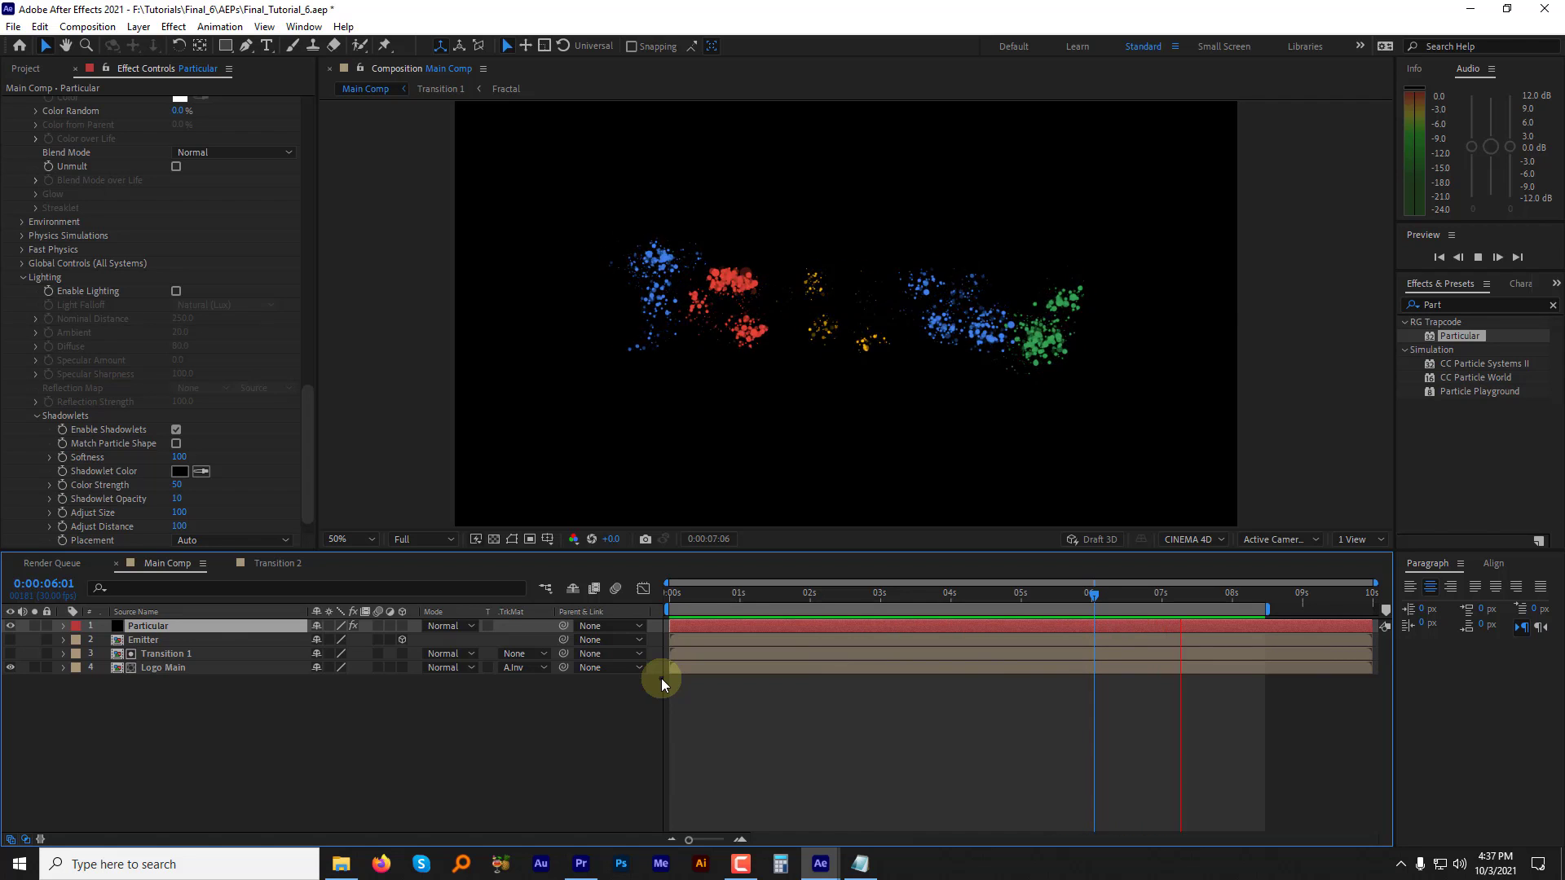
key("space")
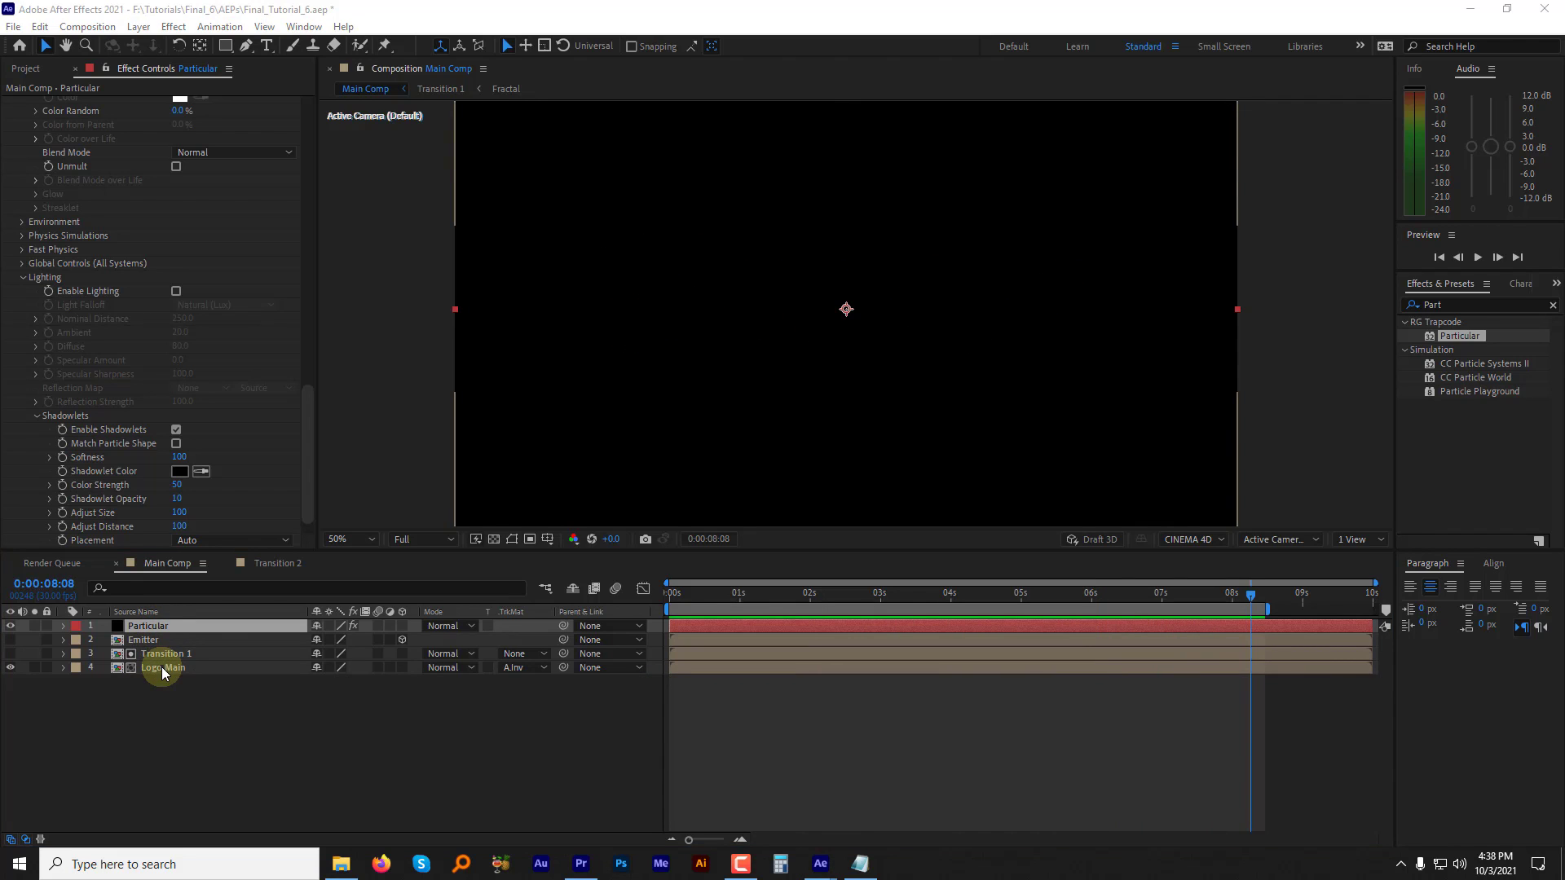
left_click(158, 667, "shift")
left_click(139, 29)
left_click(186, 566)
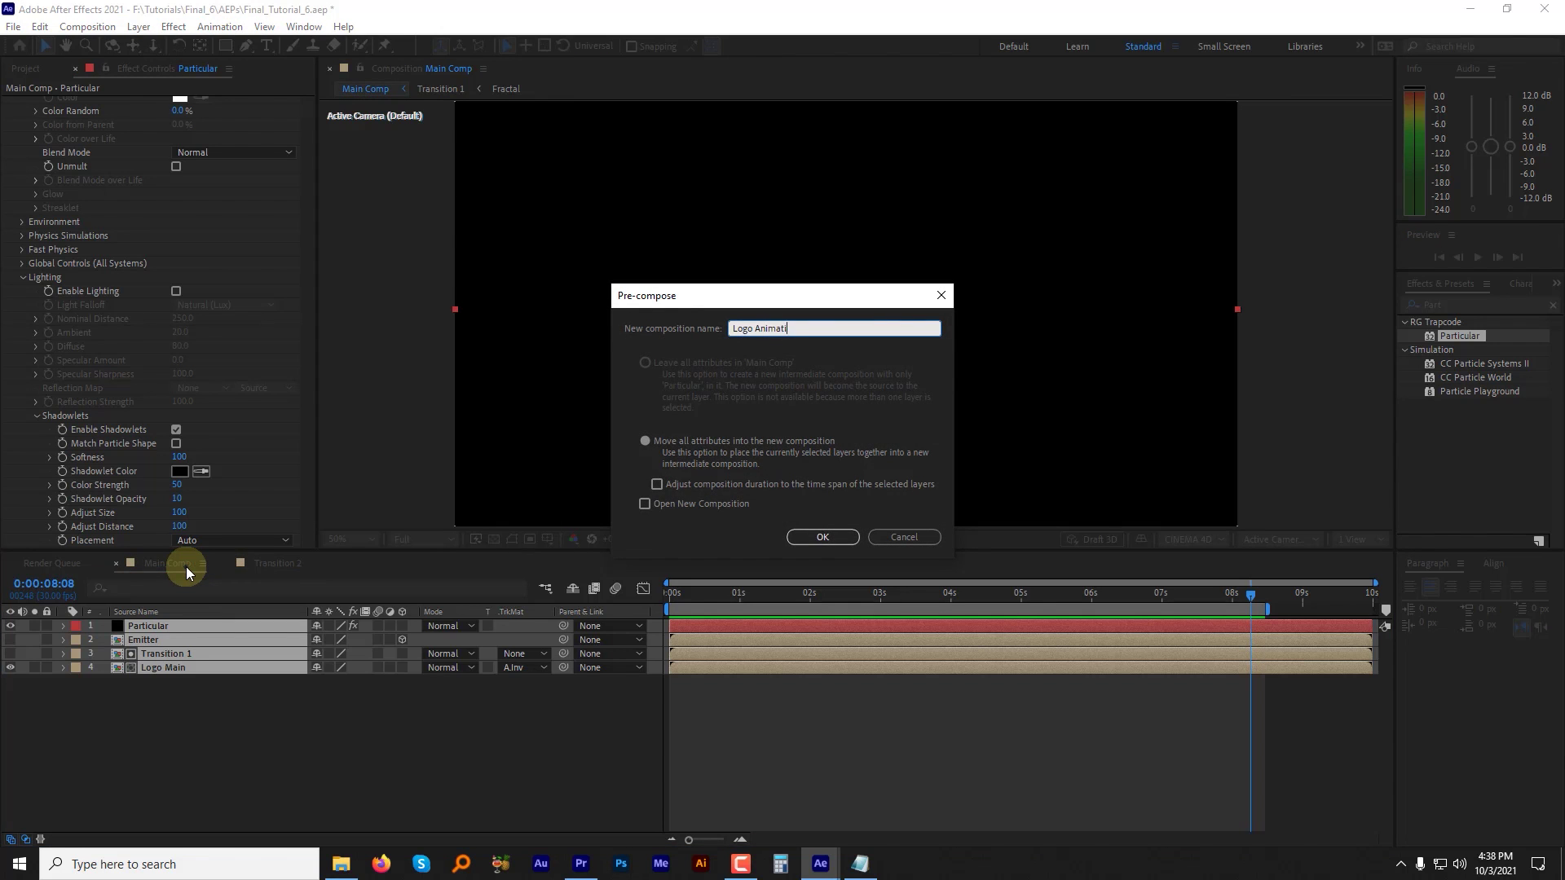
left_click(823, 537)
Step: Import Floor.jpg into the Project panel and inspect it in the footage viewer
left_click(25, 69)
right_click(80, 381)
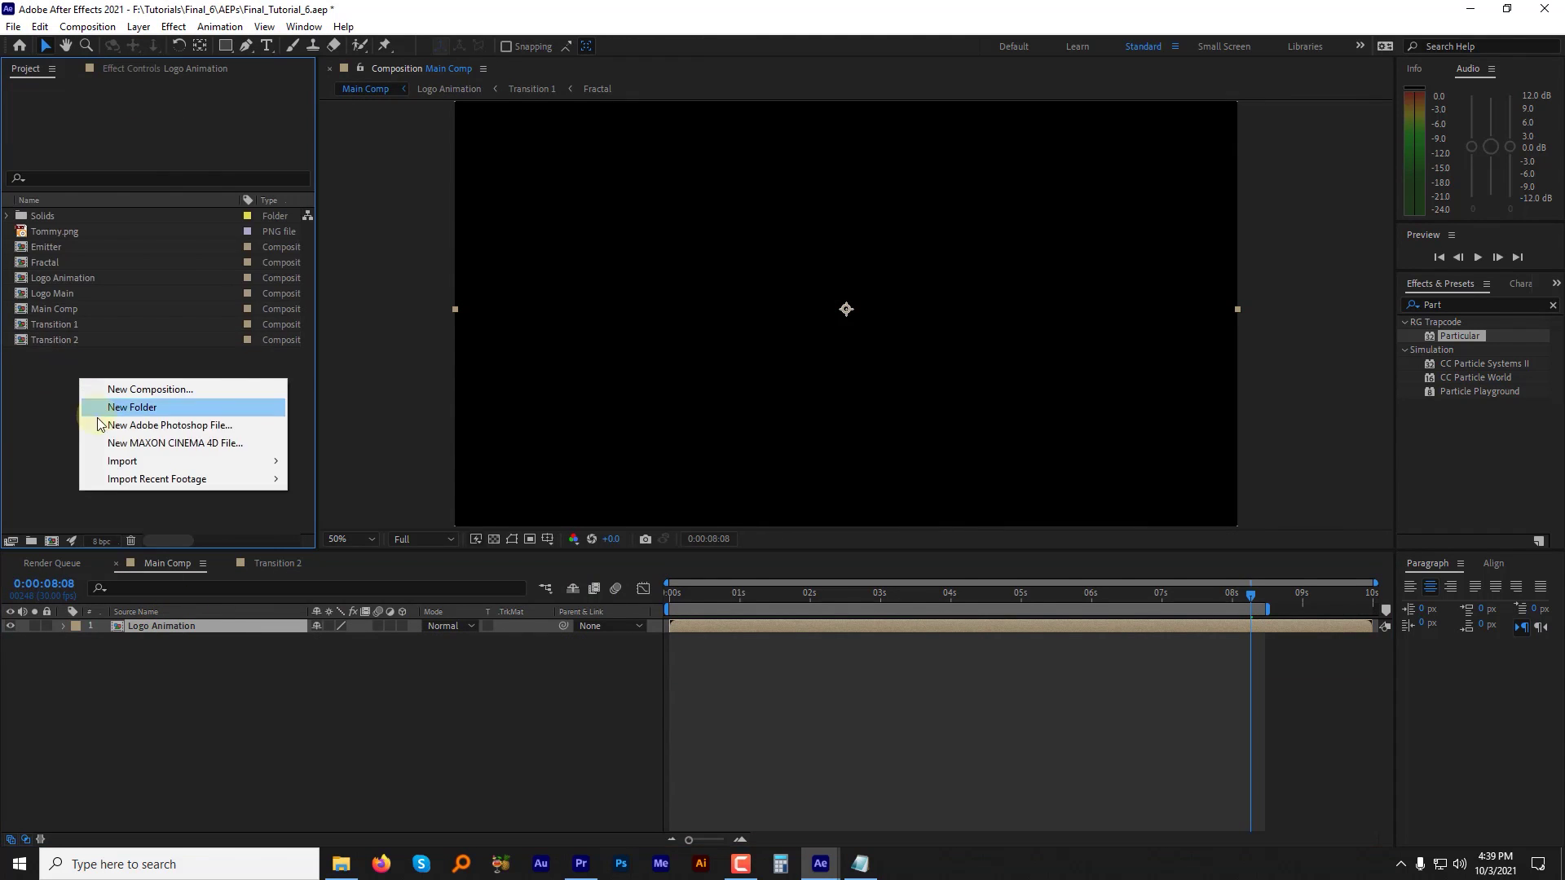
mouse_move(123, 460)
left_click(322, 461)
double_click(259, 153)
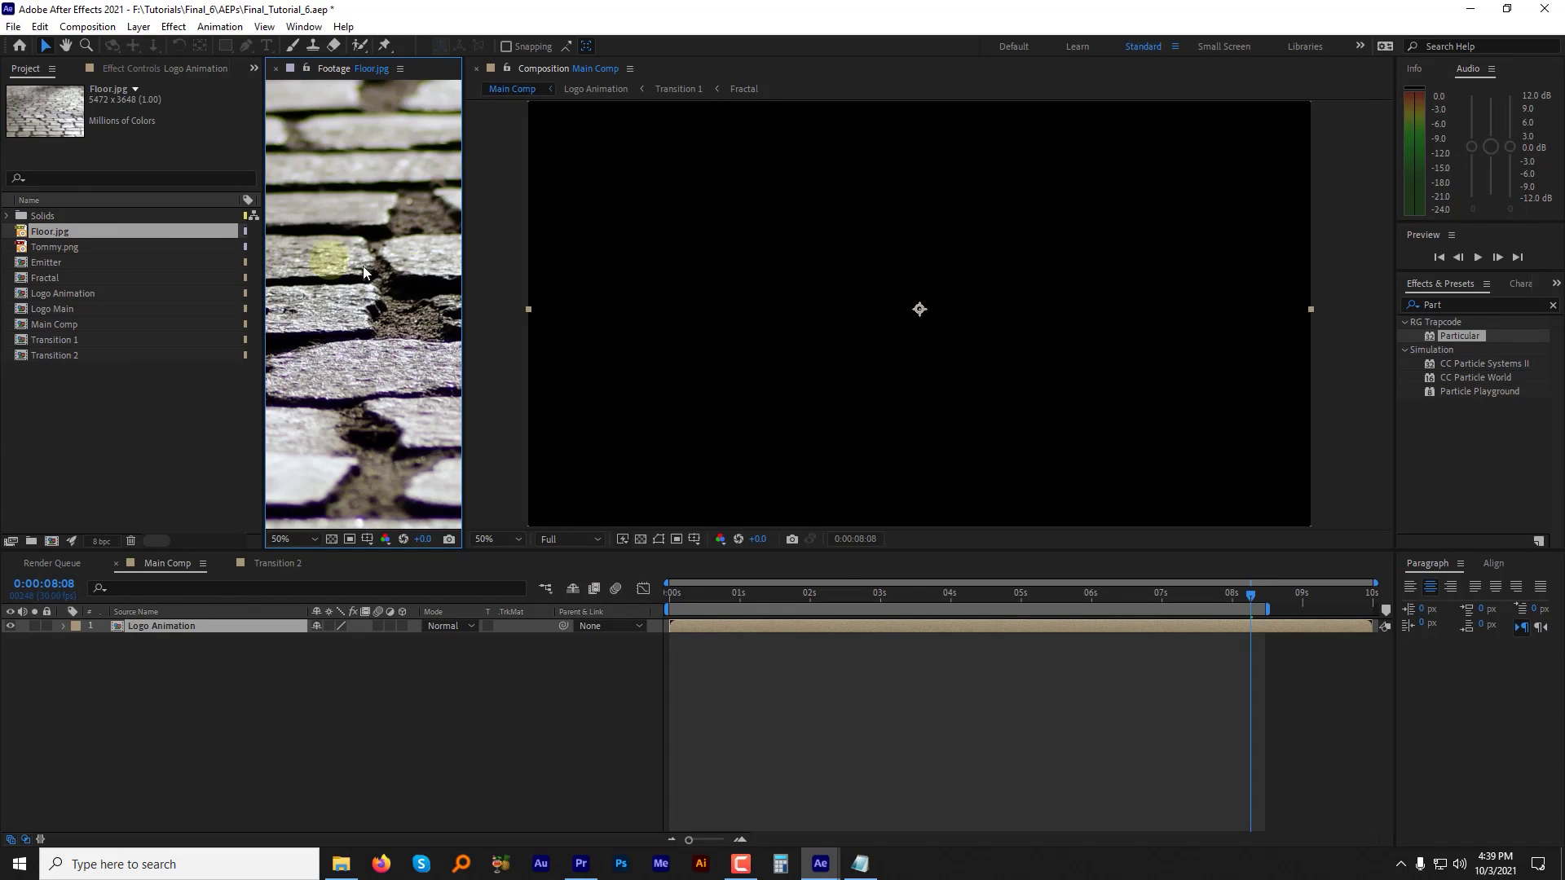
left_click_drag(467, 295, 797, 301)
scroll(593, 304, "down", 6)
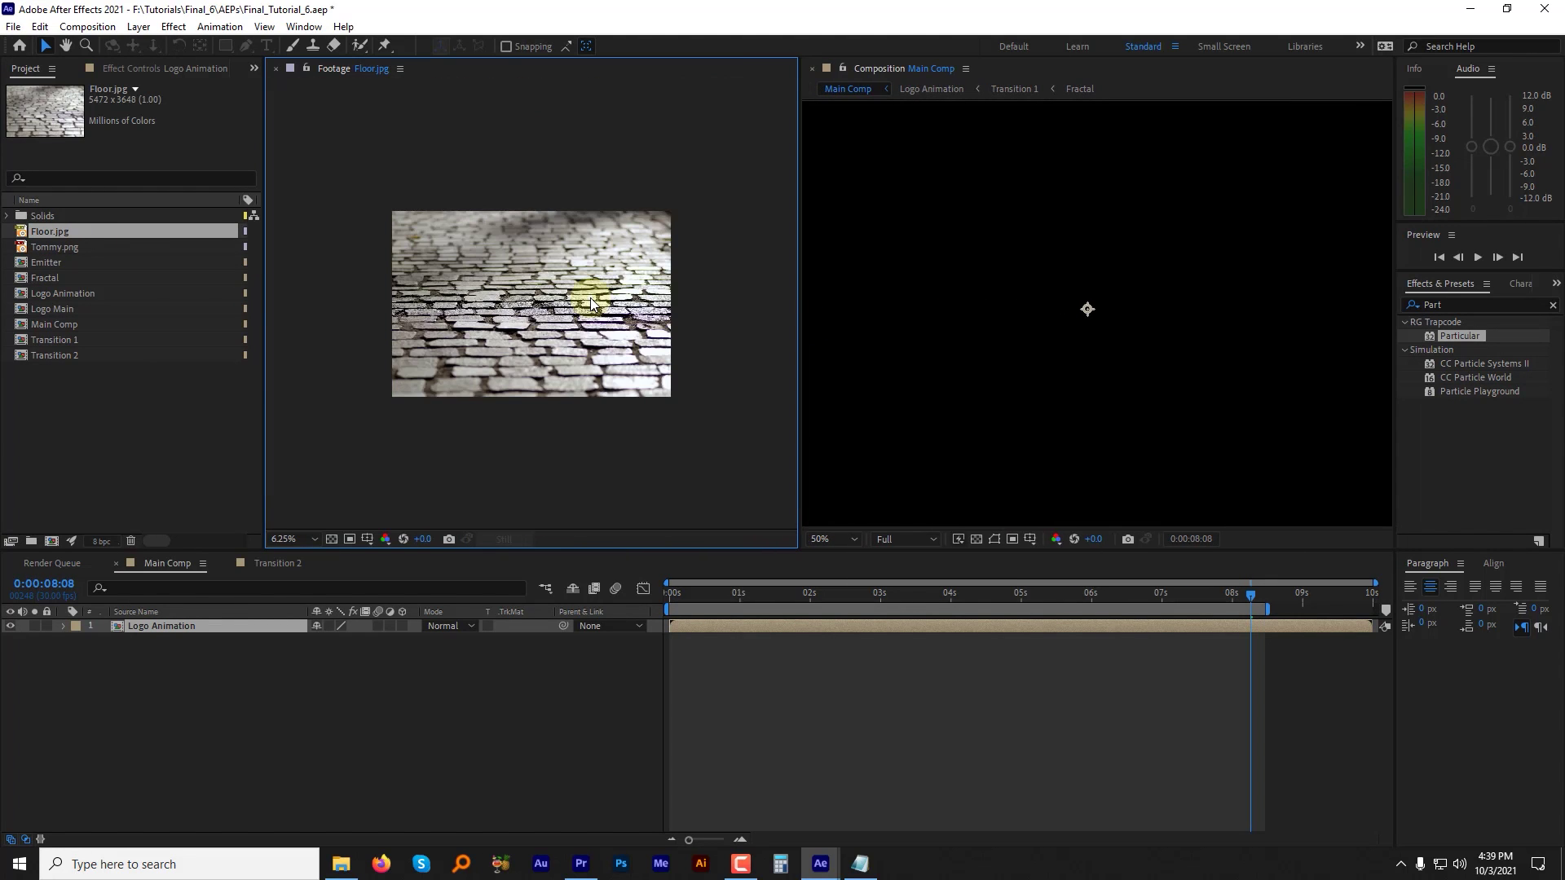
scroll(591, 303, "up", 1)
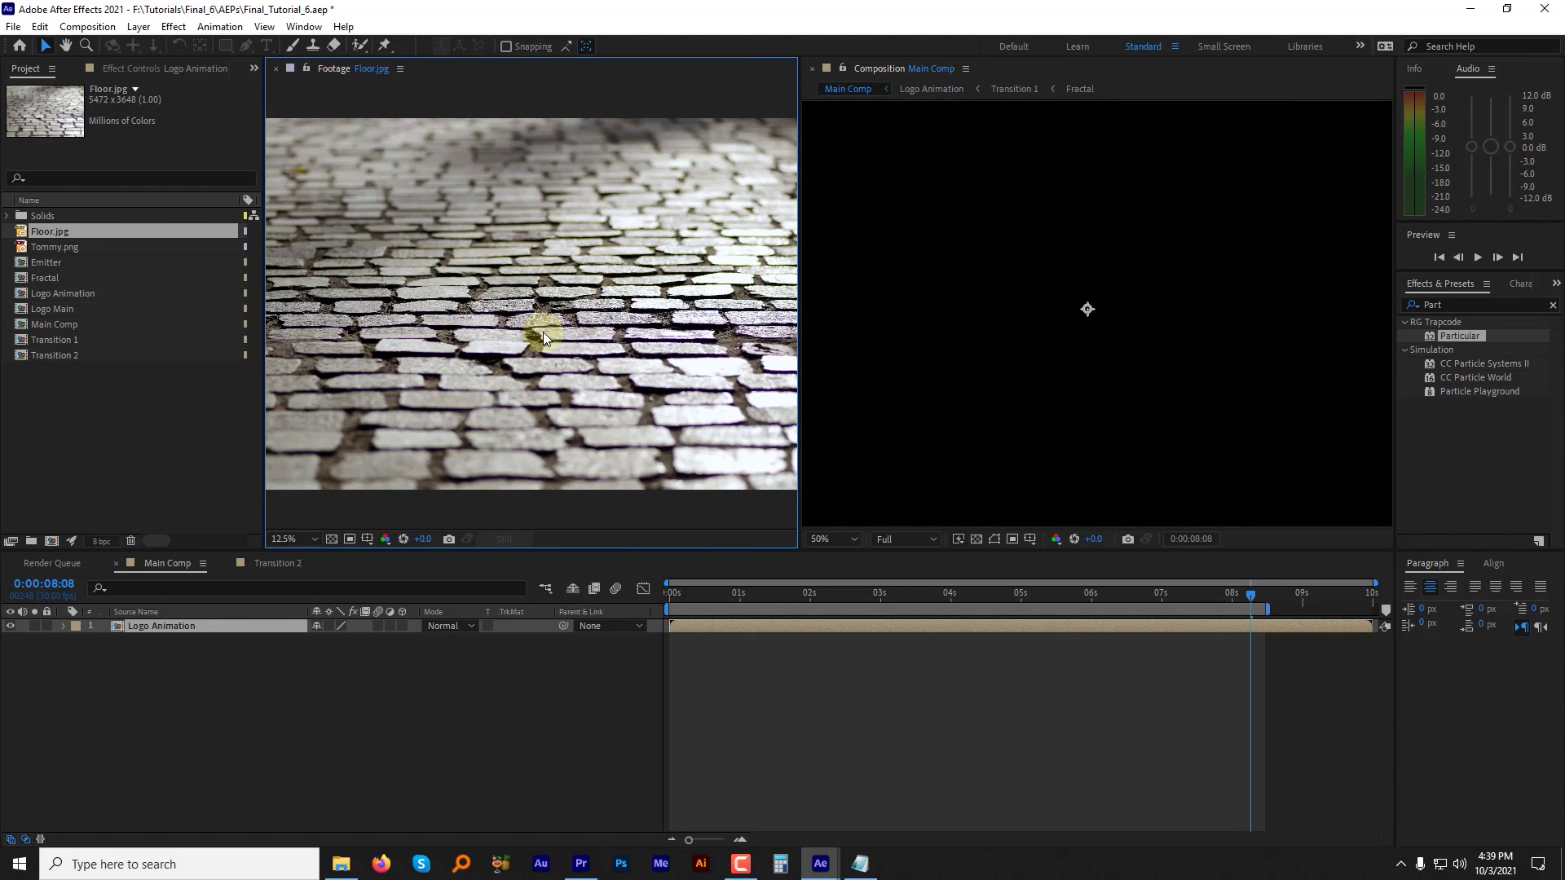
key("ctrl+w")
Step: Add Floor.jpg to Main Comp as layer 2 and pre-compose it as 'Floor'
left_click_drag(47, 232, 106, 652)
left_click(139, 26)
left_click(188, 562)
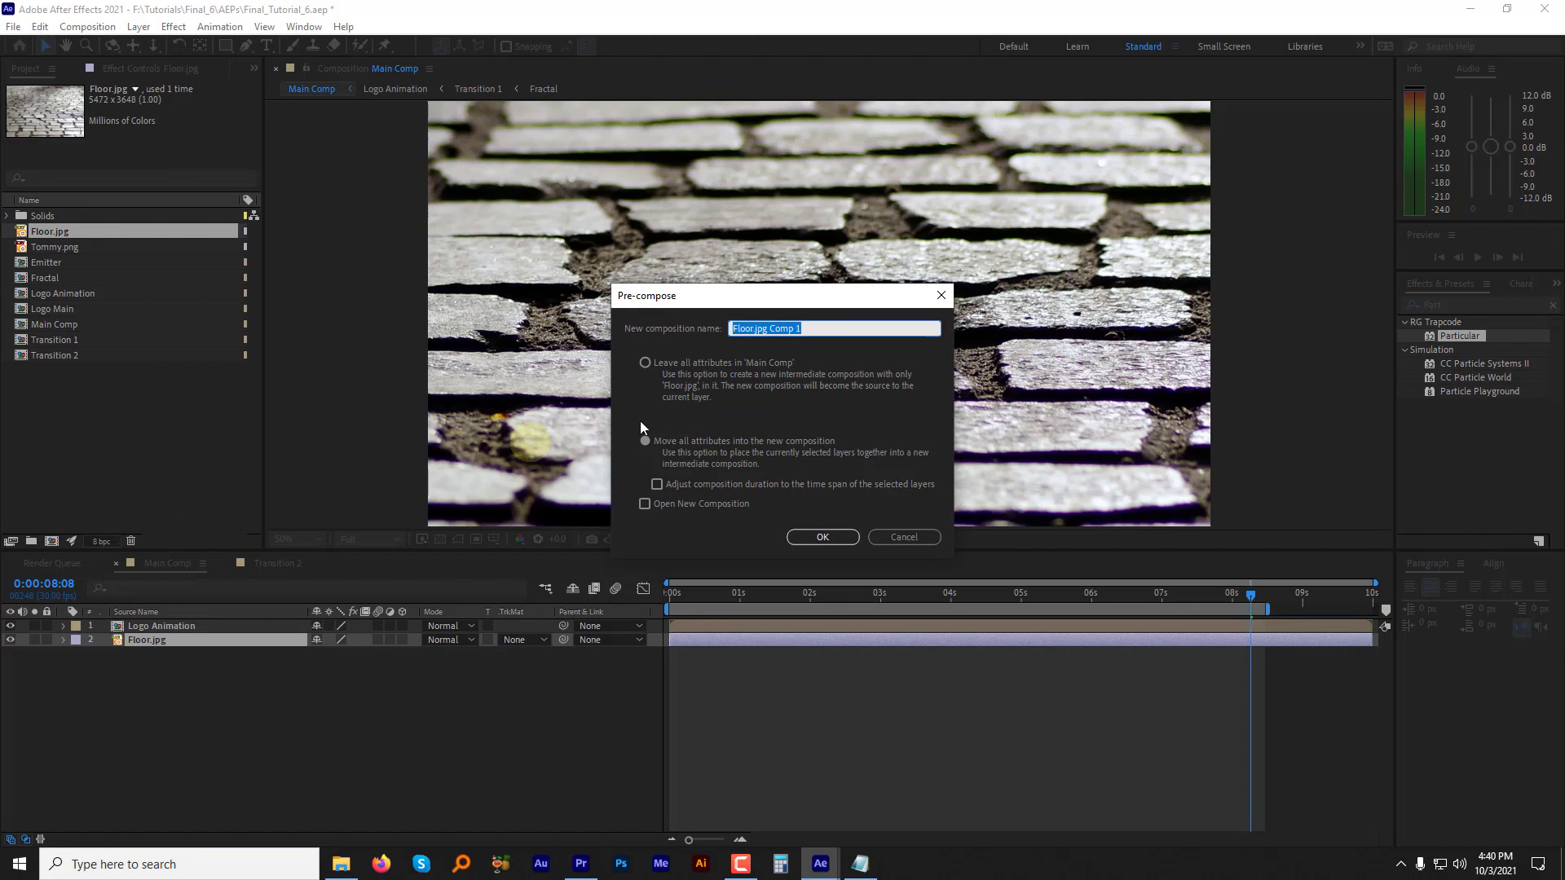
type("Floor")
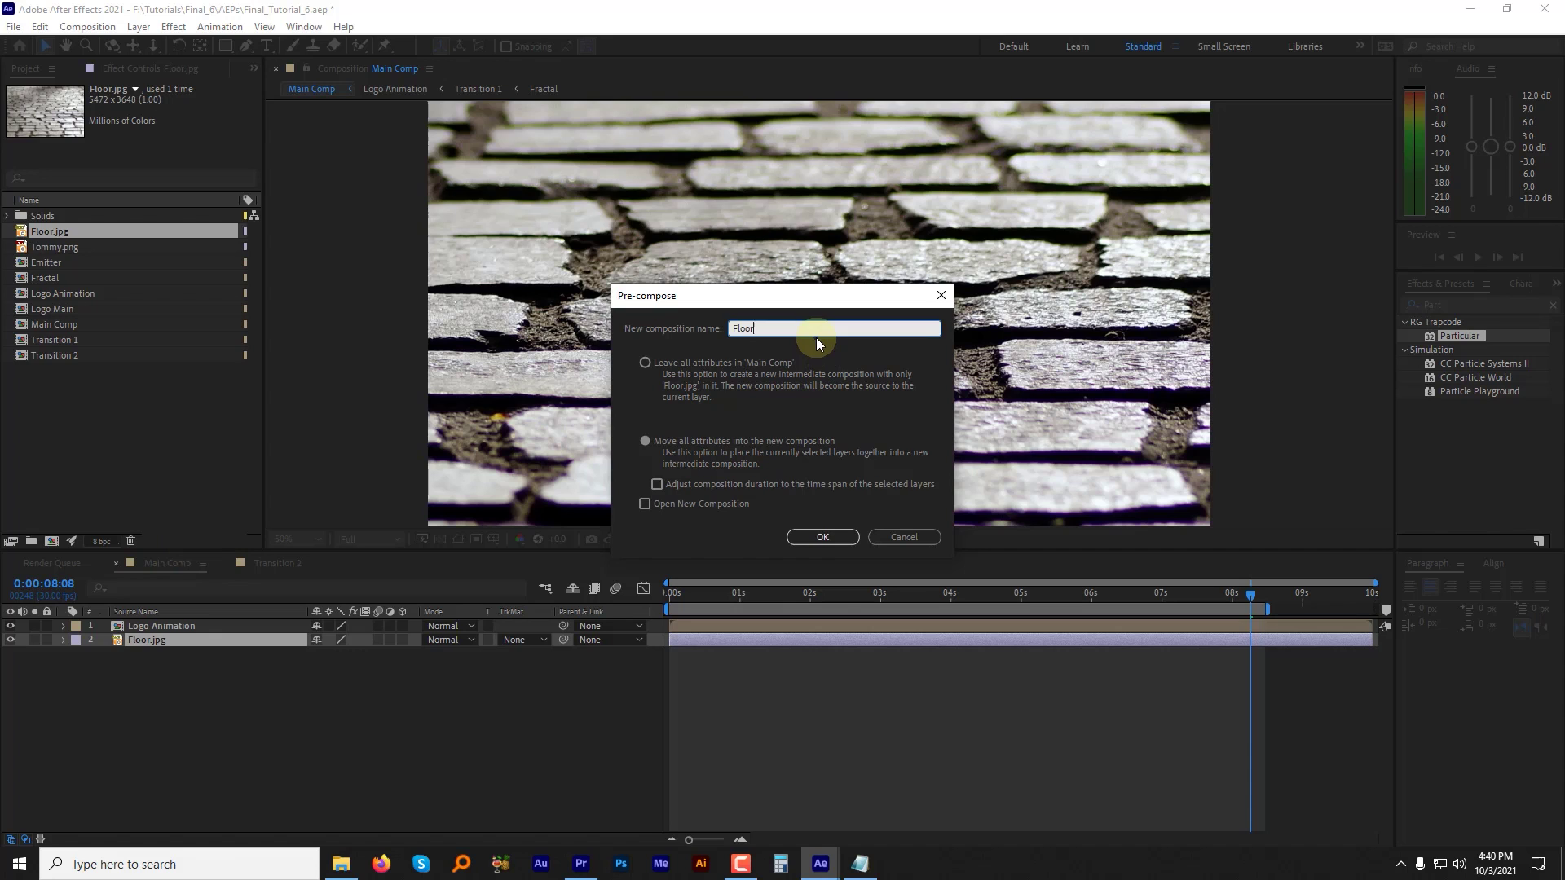
left_click(822, 536)
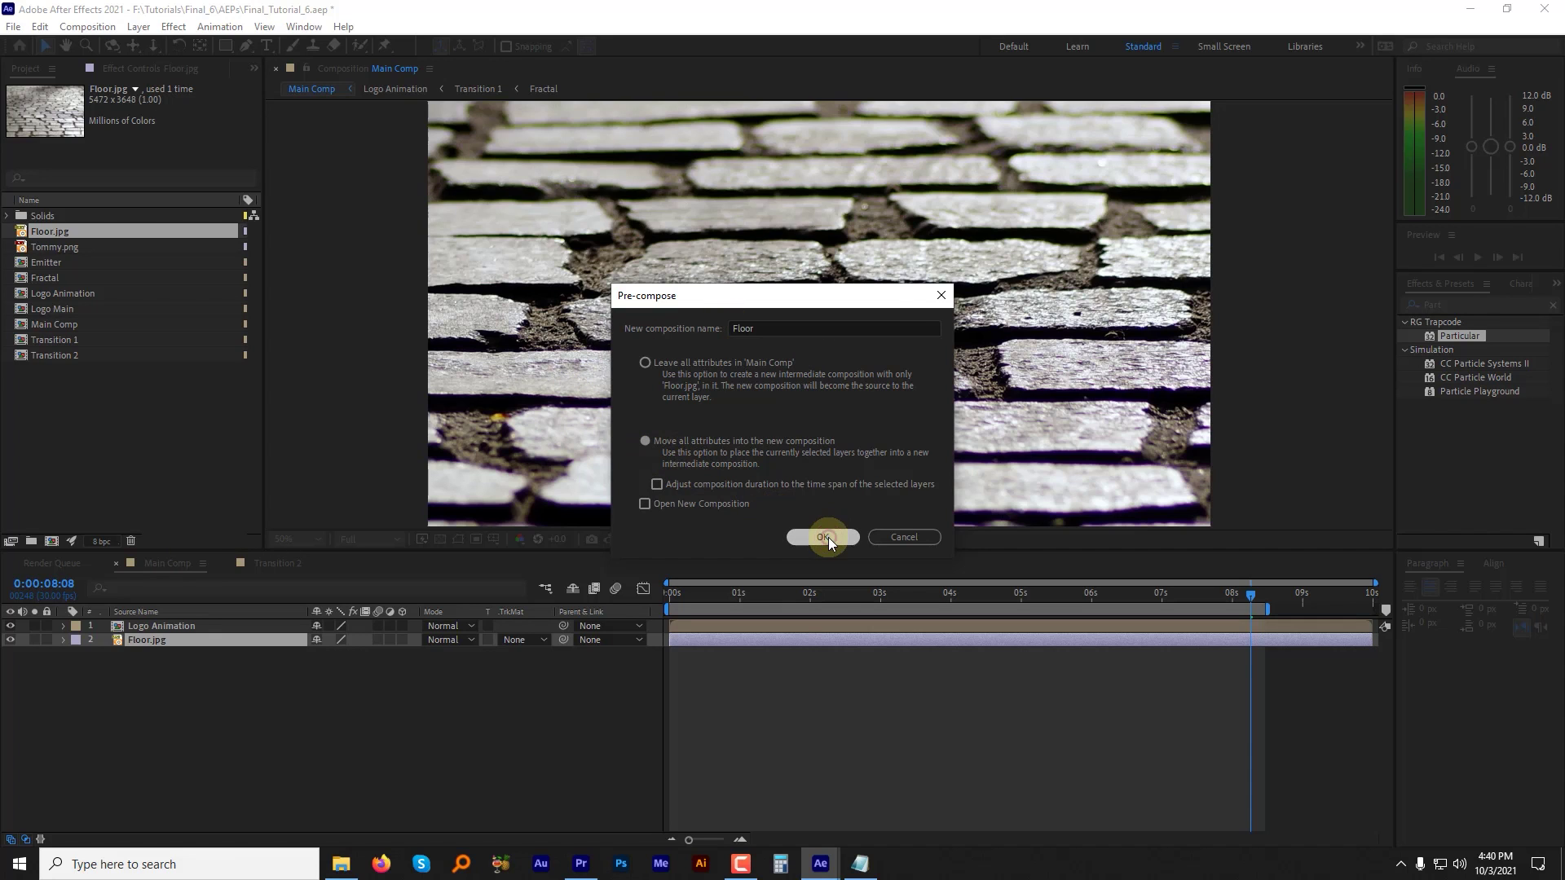
Step: Inside the Floor precomp, scale Floor.jpg down to 14% and move it lower
double_click(135, 643)
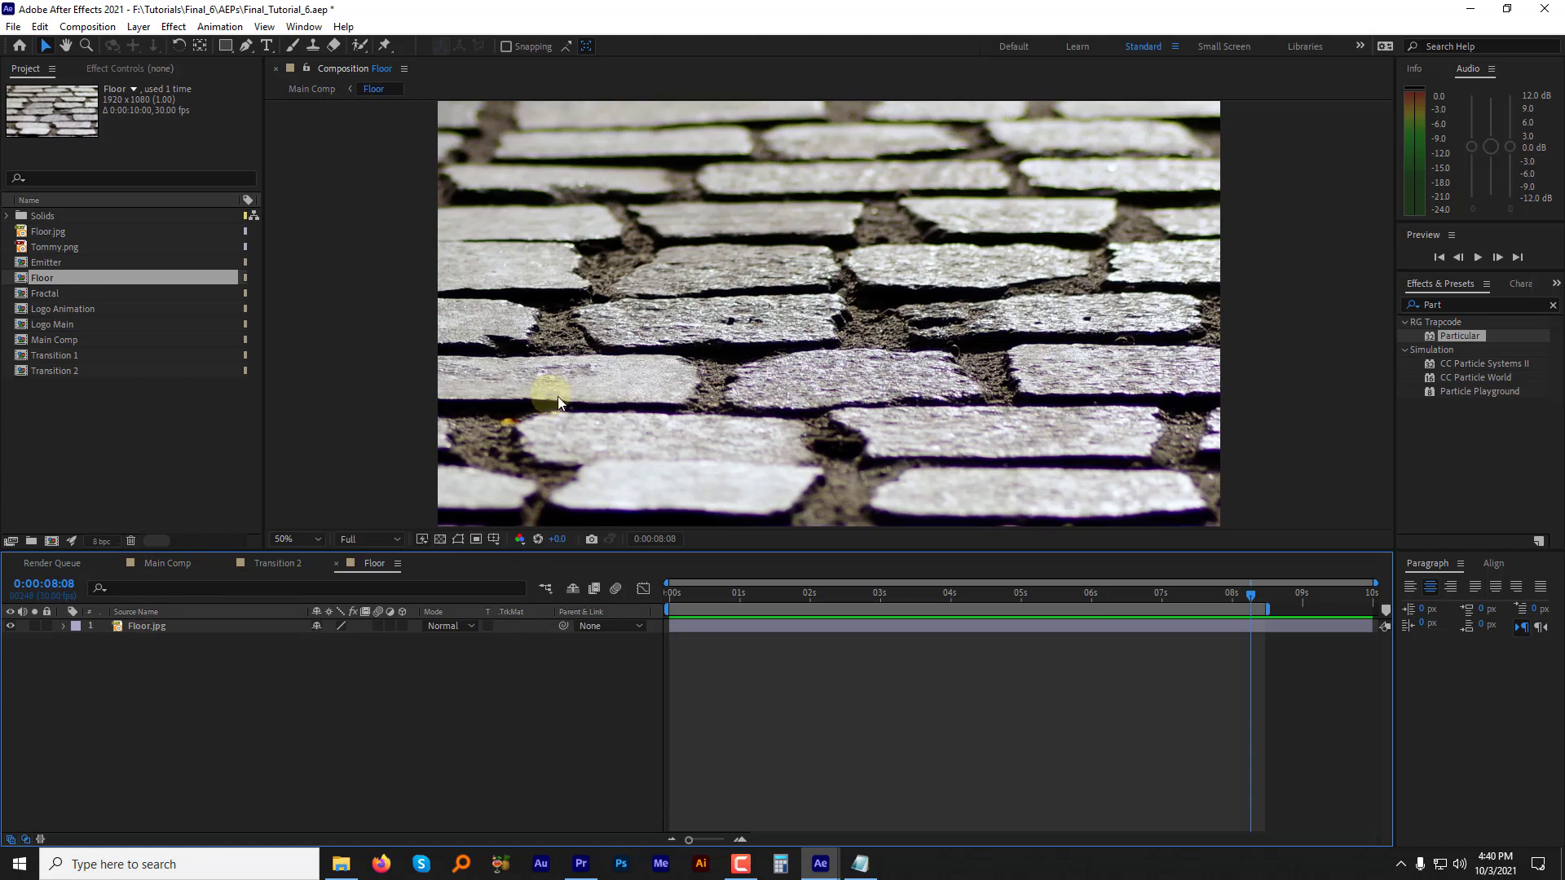
left_click(149, 628)
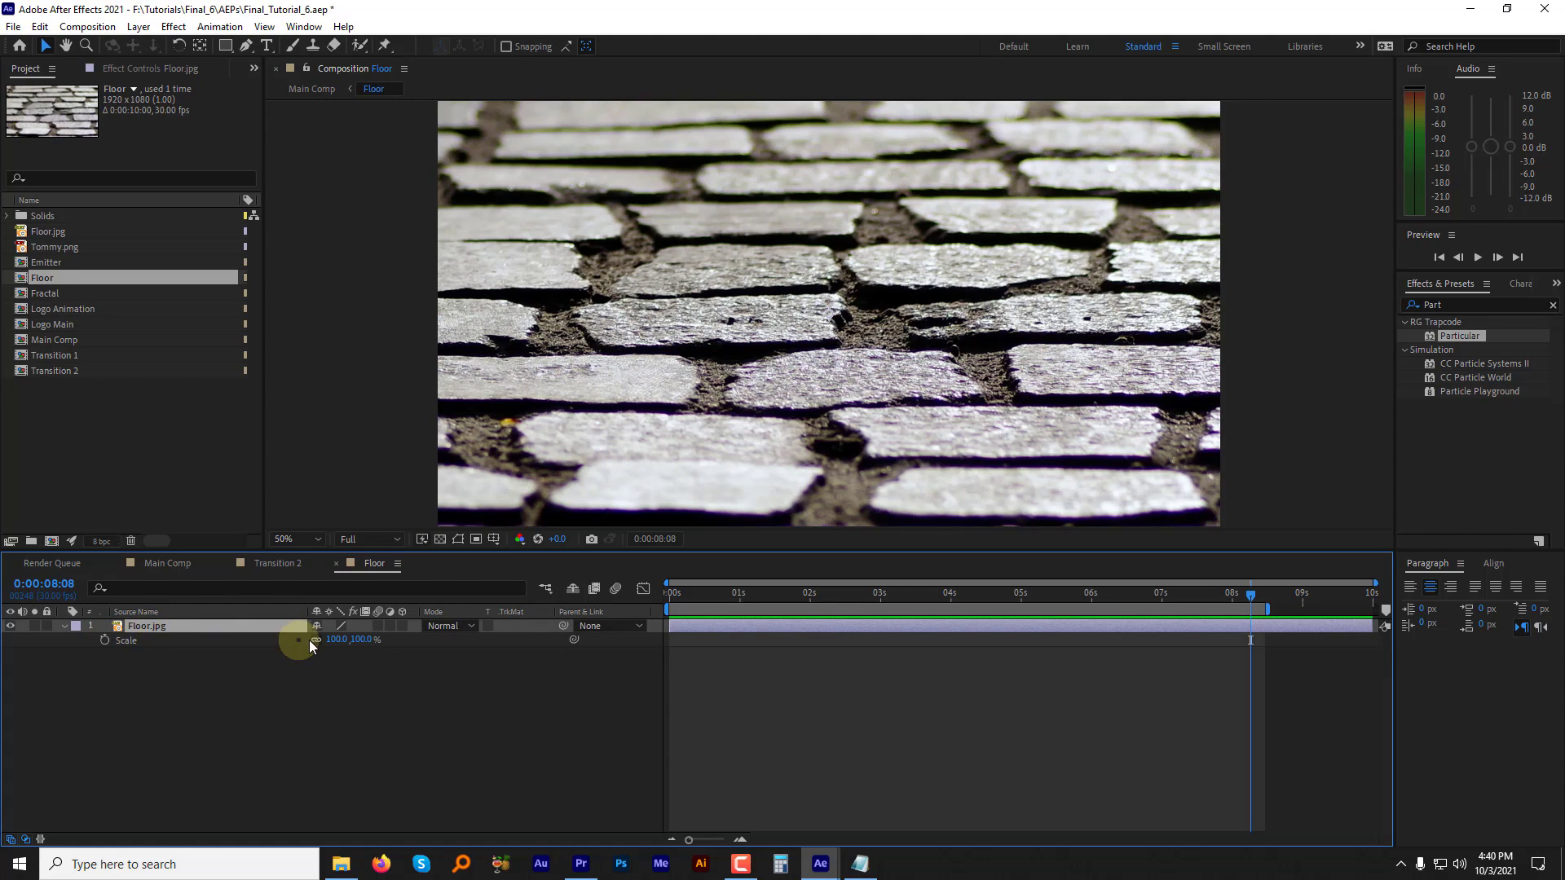
left_click_drag(335, 639, 279, 651)
left_click_drag(849, 310, 844, 470)
Step: Apply Motion Tile to the floor and mask the tiles to the lower frame area
left_click(174, 26)
mouse_move(217, 446)
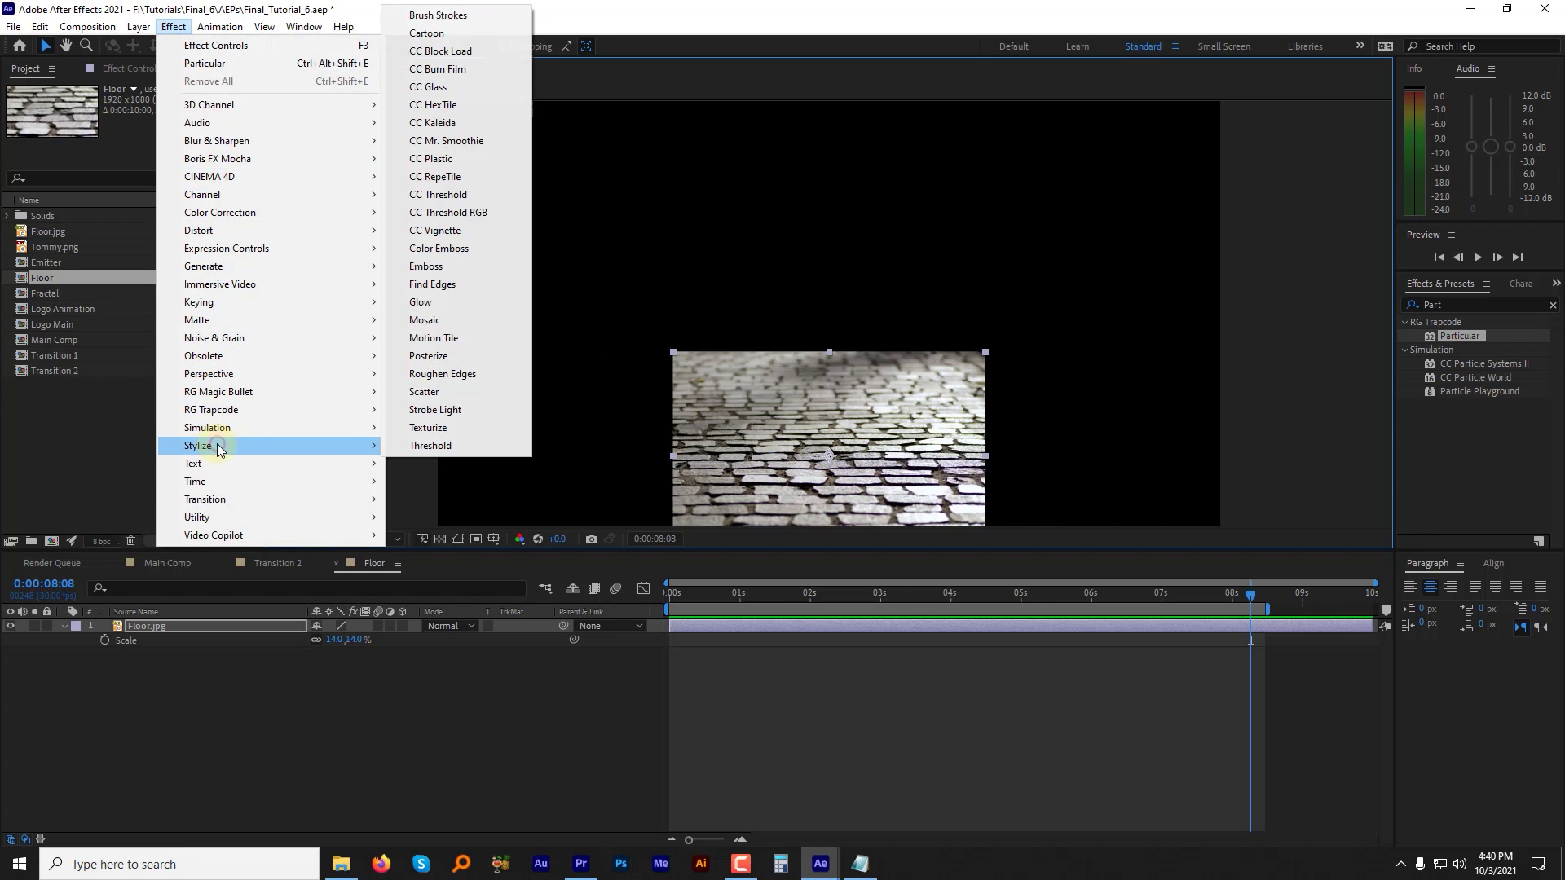
left_click(456, 476)
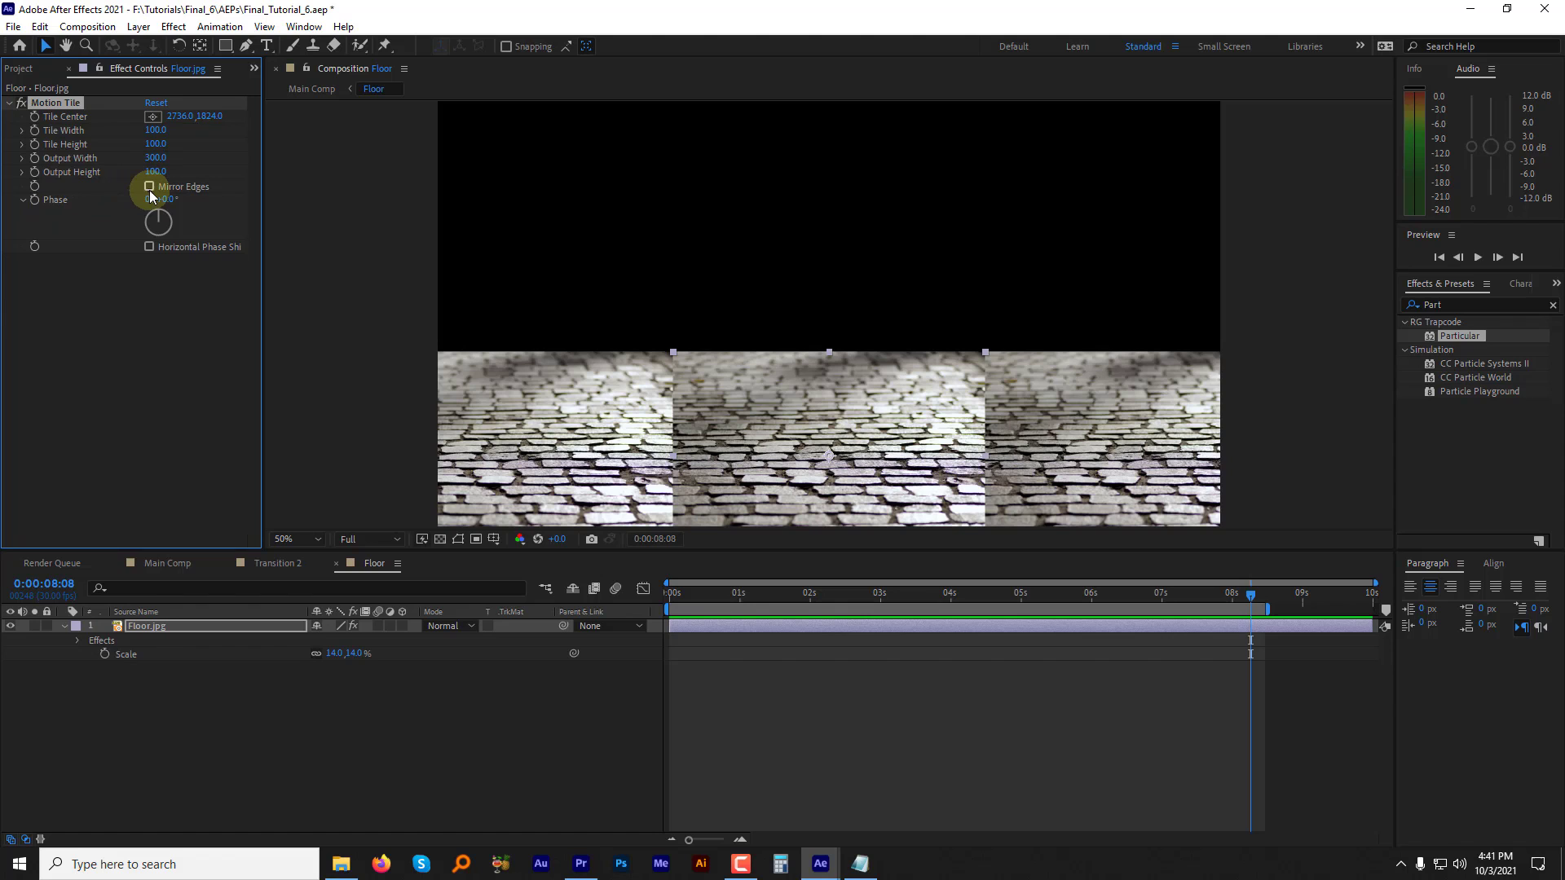
key("q")
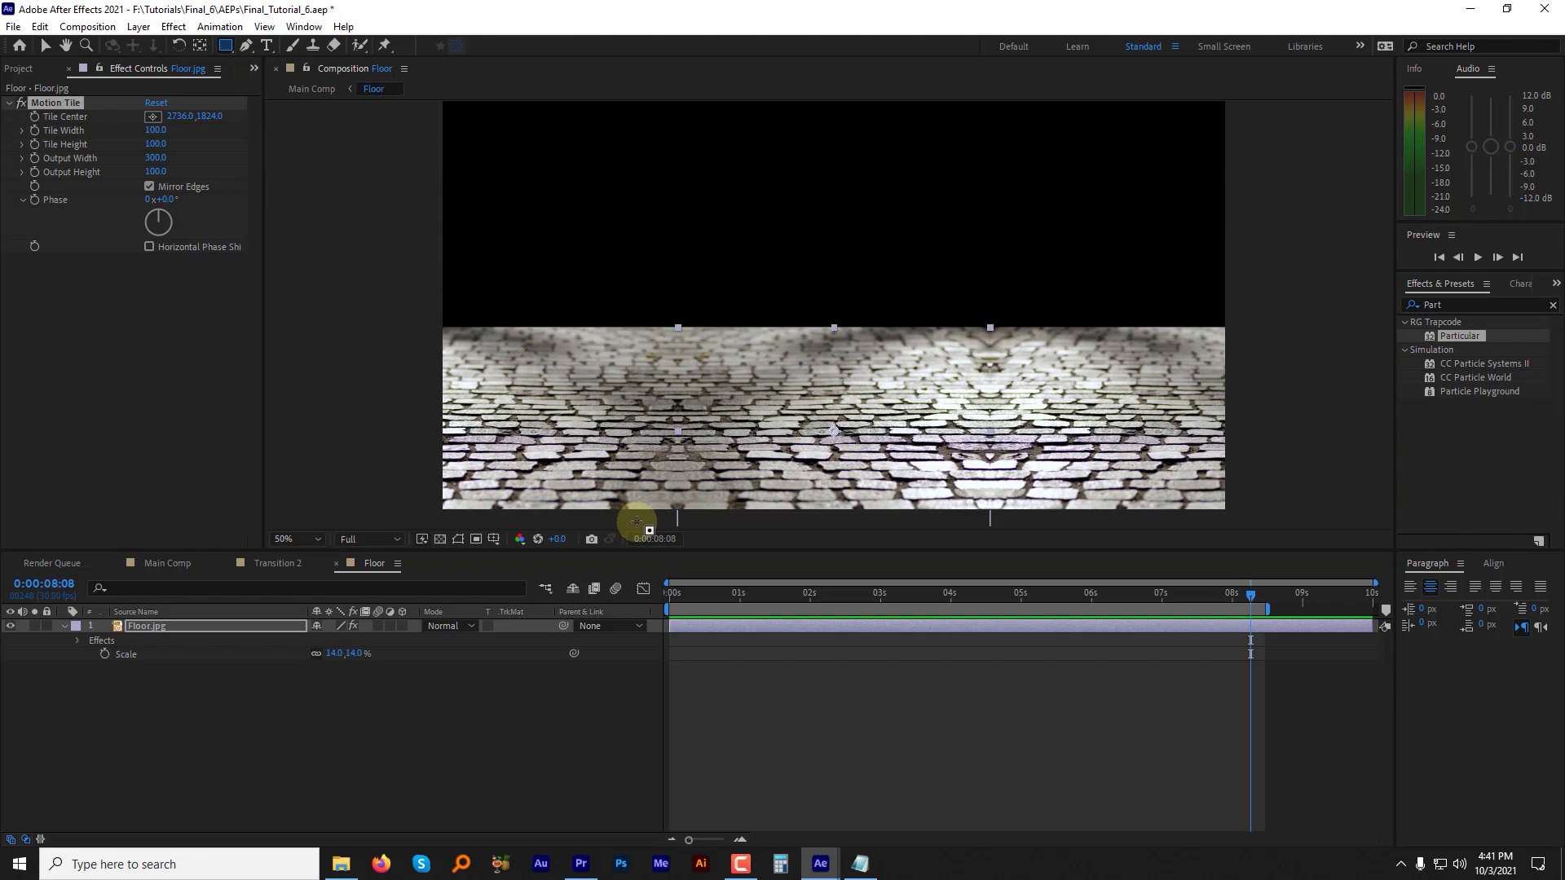
left_click_drag(635, 521, 1083, 363)
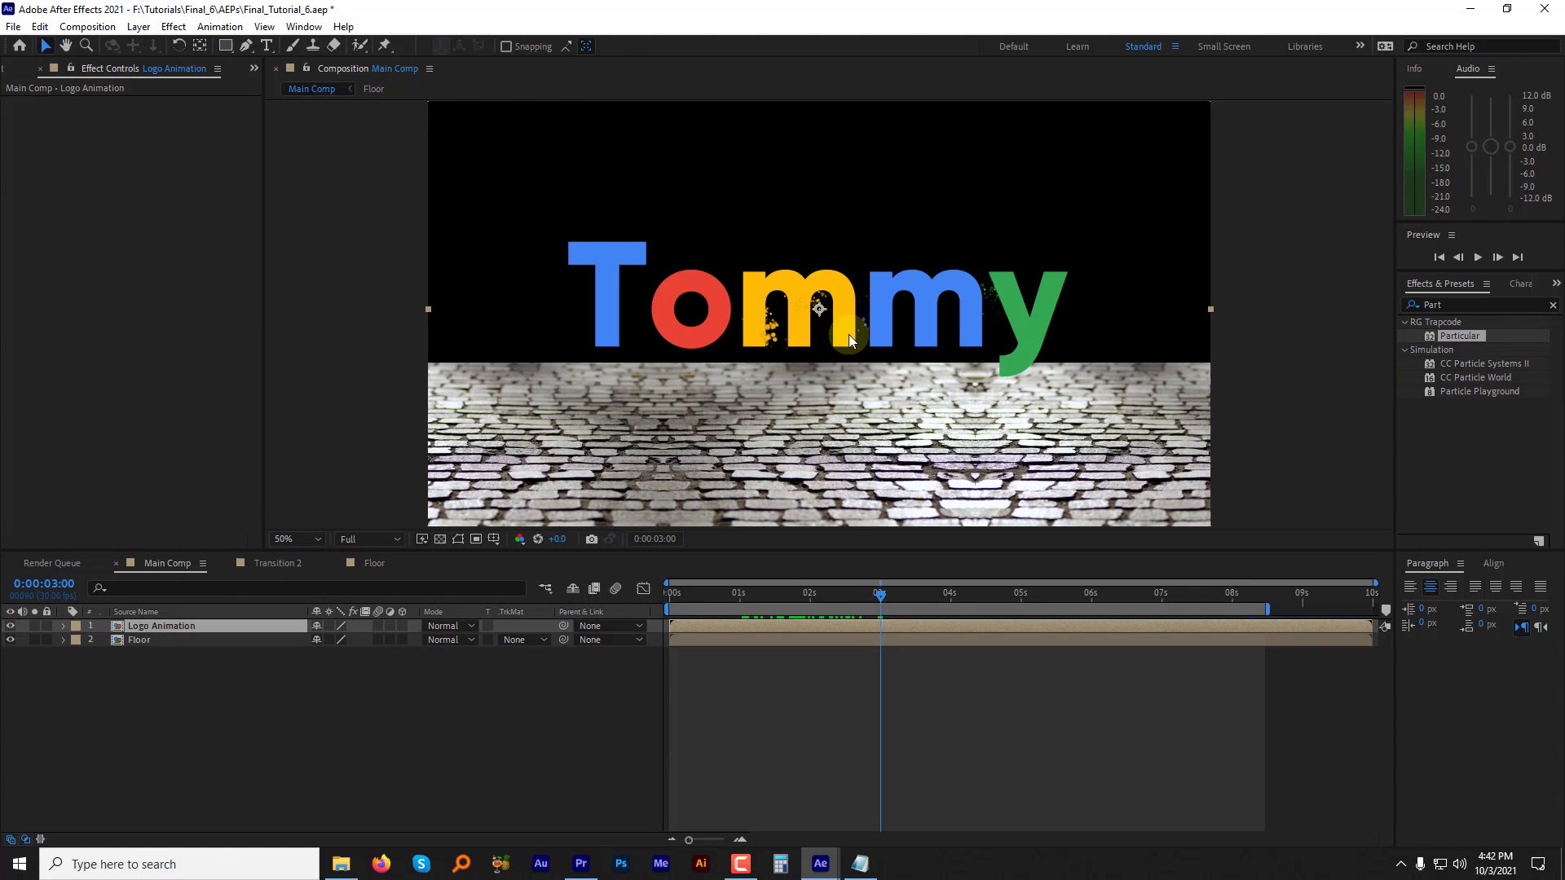
Step: Raise the Tommy logo slightly and duplicate the Logo Animation layer
left_click_drag(849, 334, 853, 299)
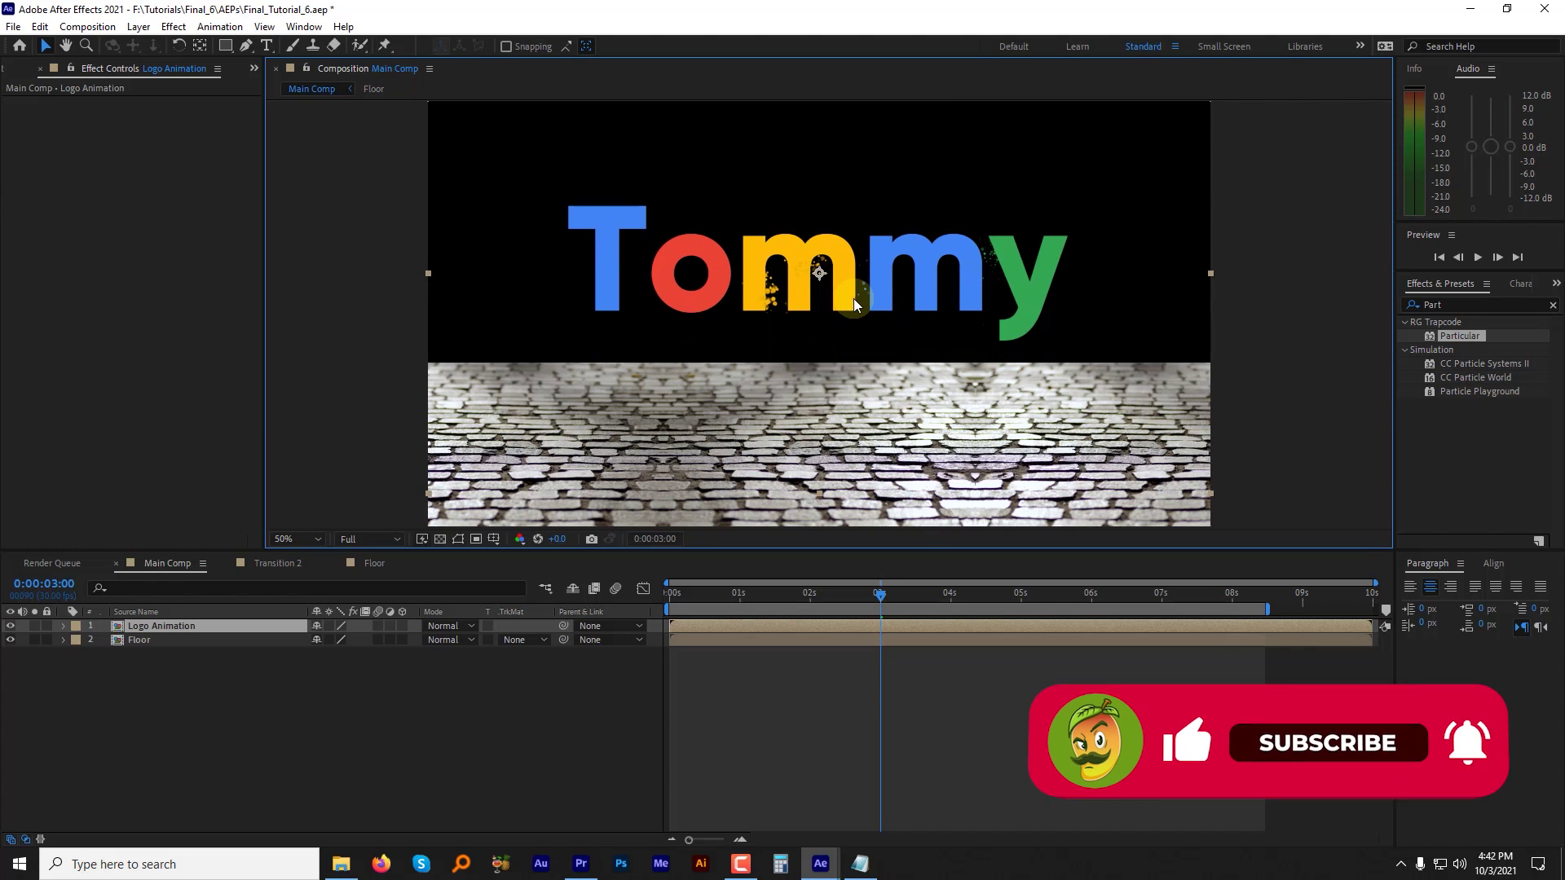
left_click(164, 626)
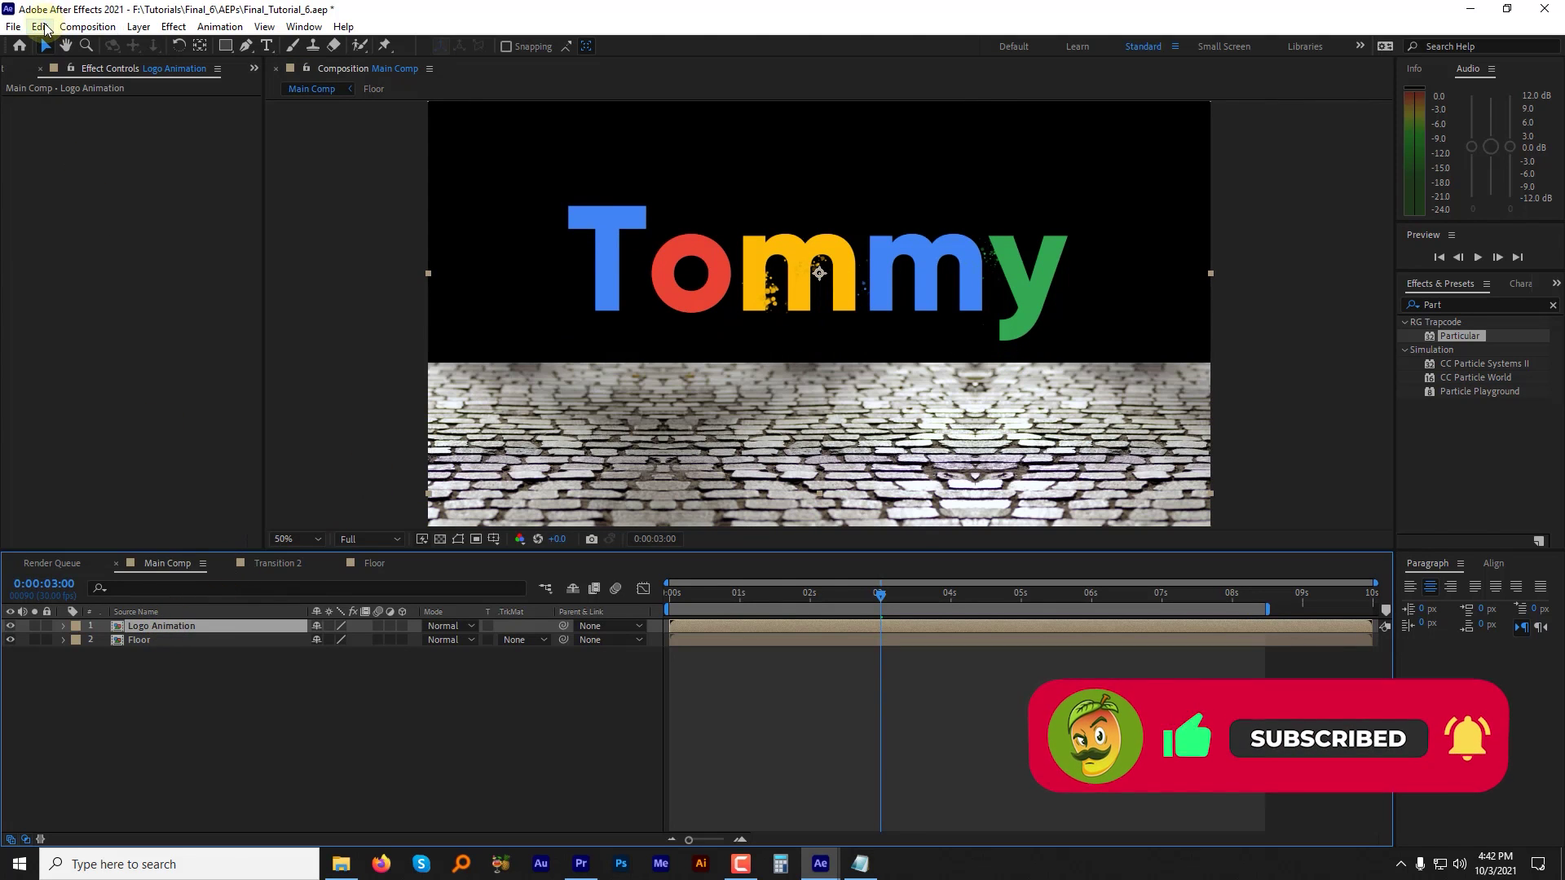
left_click(40, 26)
left_click(108, 236)
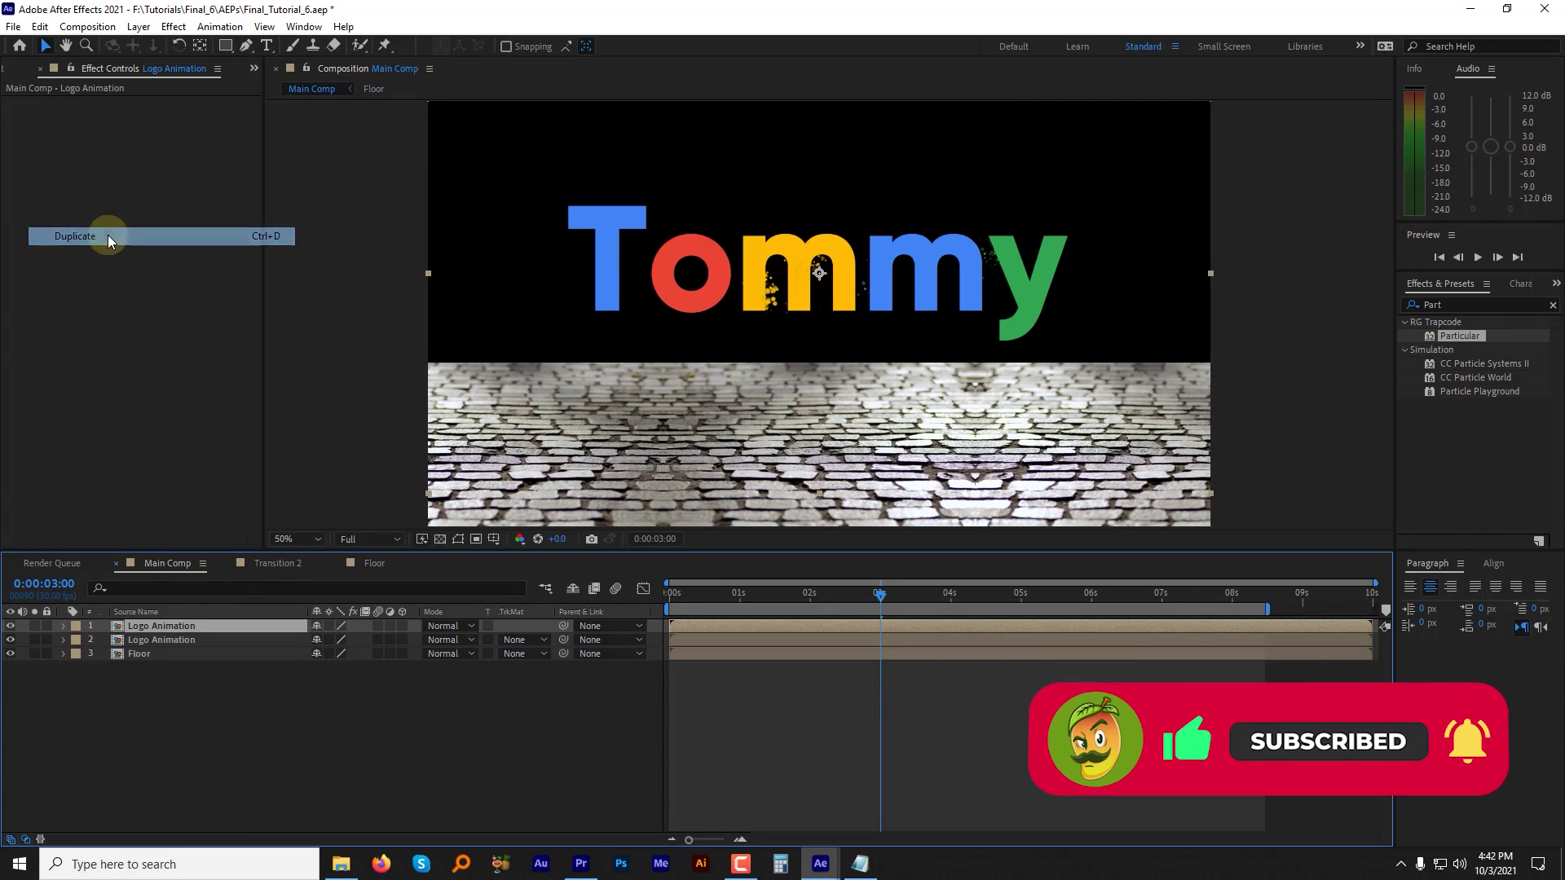
Step: Flip the duplicated logo vertically and move it down onto the floor
left_click(146, 643)
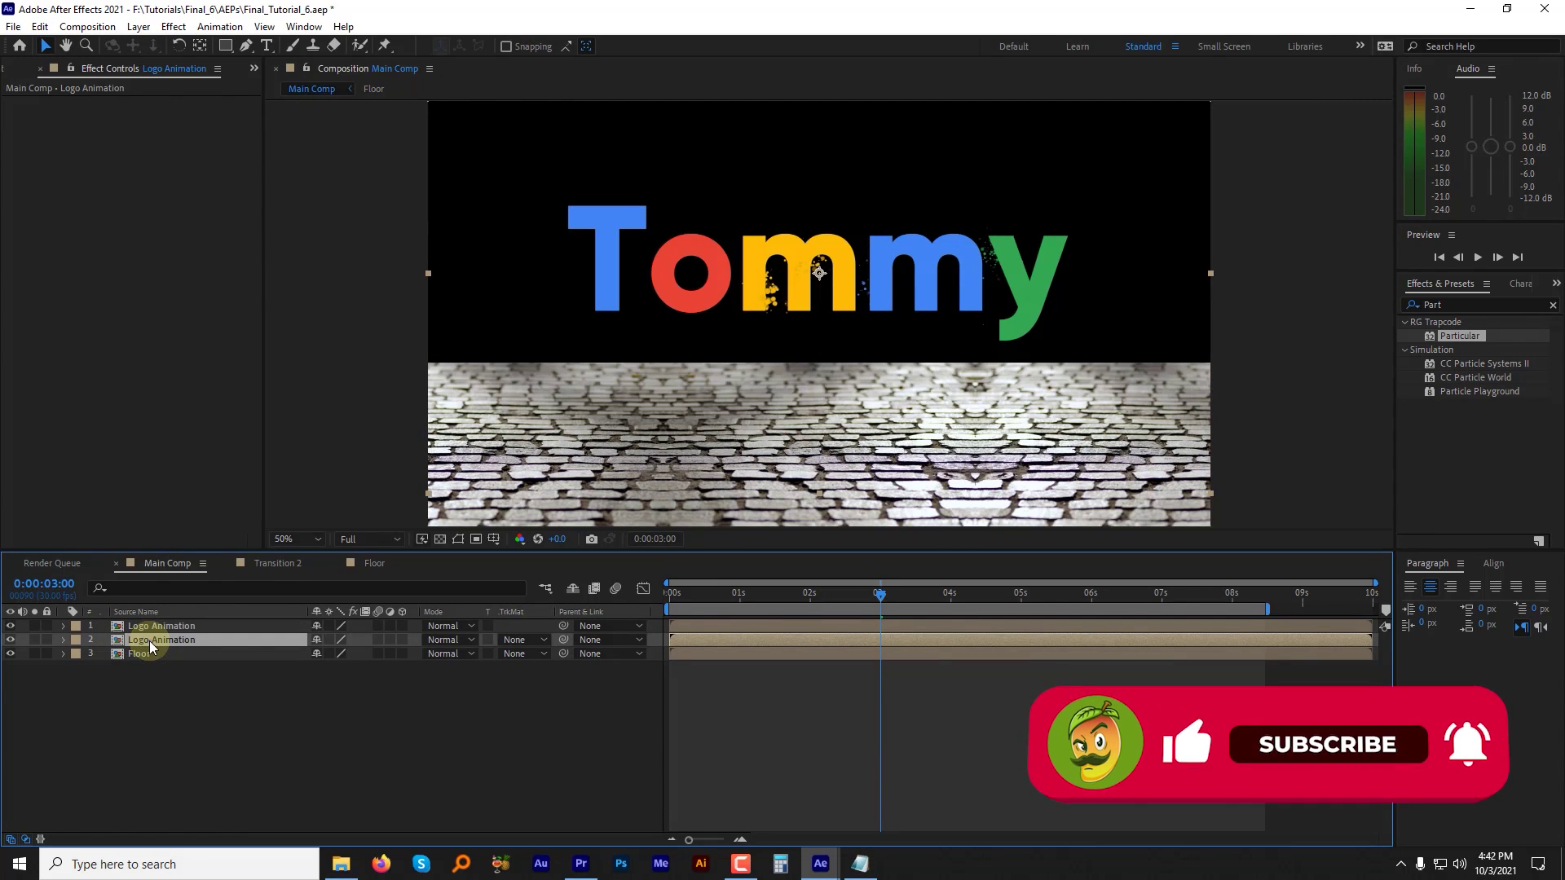
right_click(150, 642)
mouse_move(244, 248)
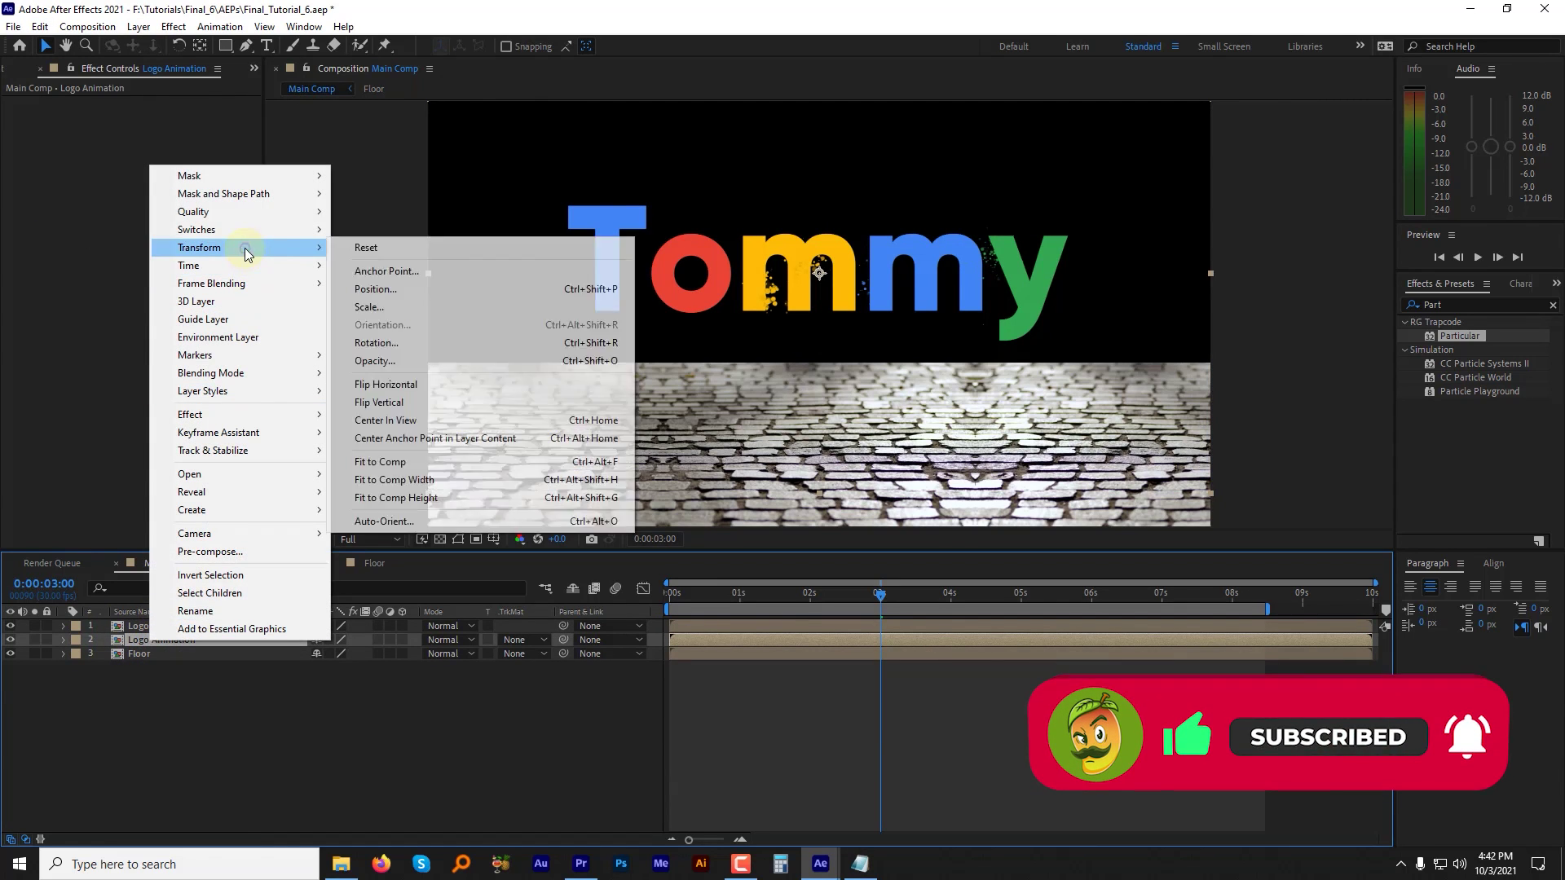
left_click(408, 401)
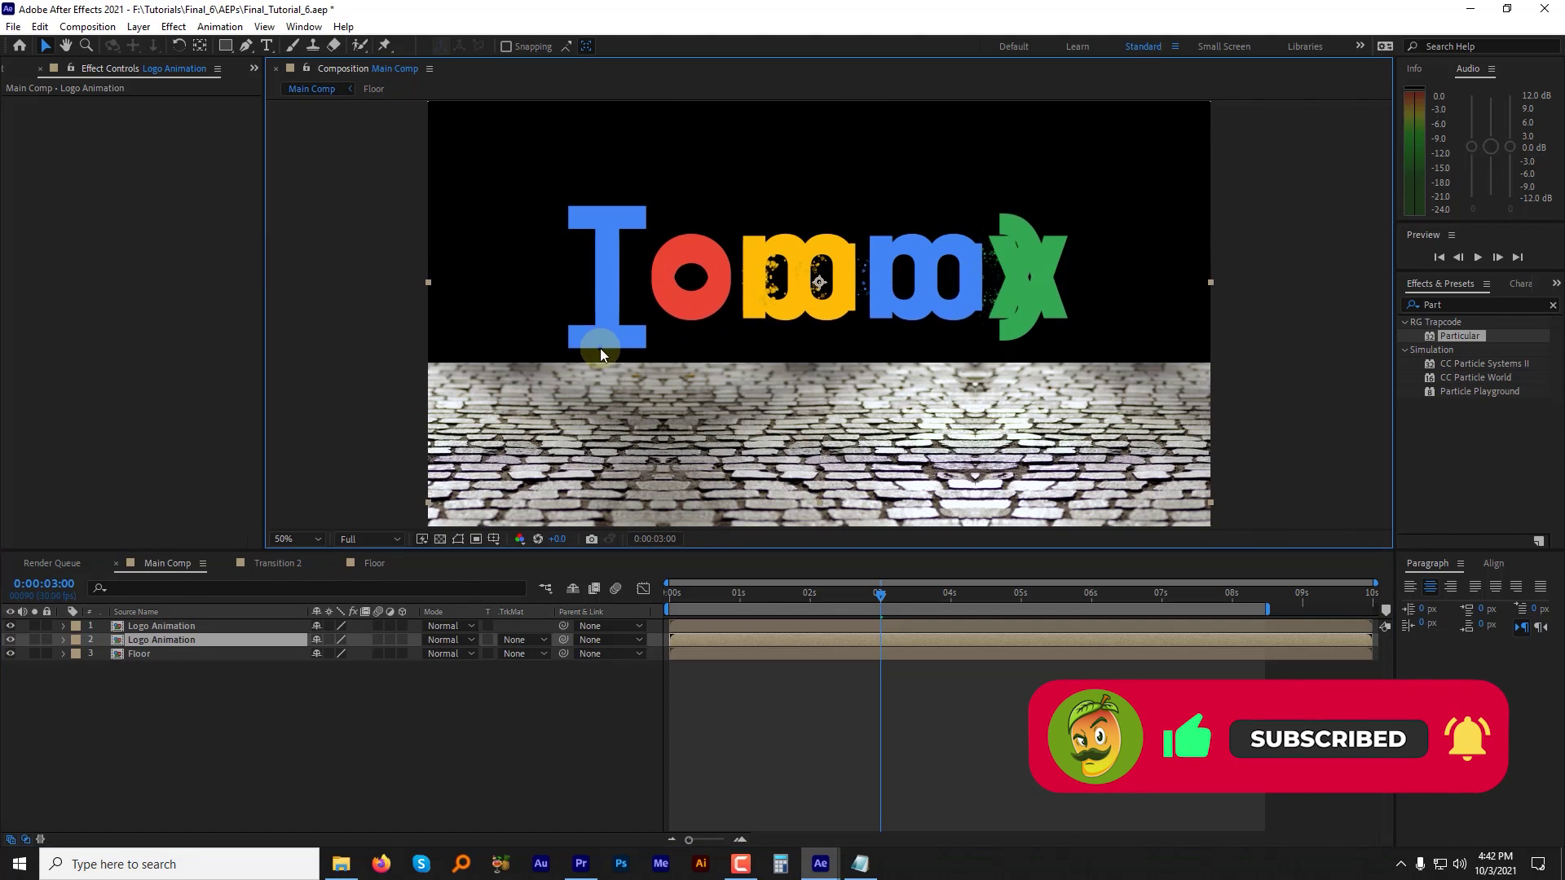
left_click_drag(584, 414, 587, 508)
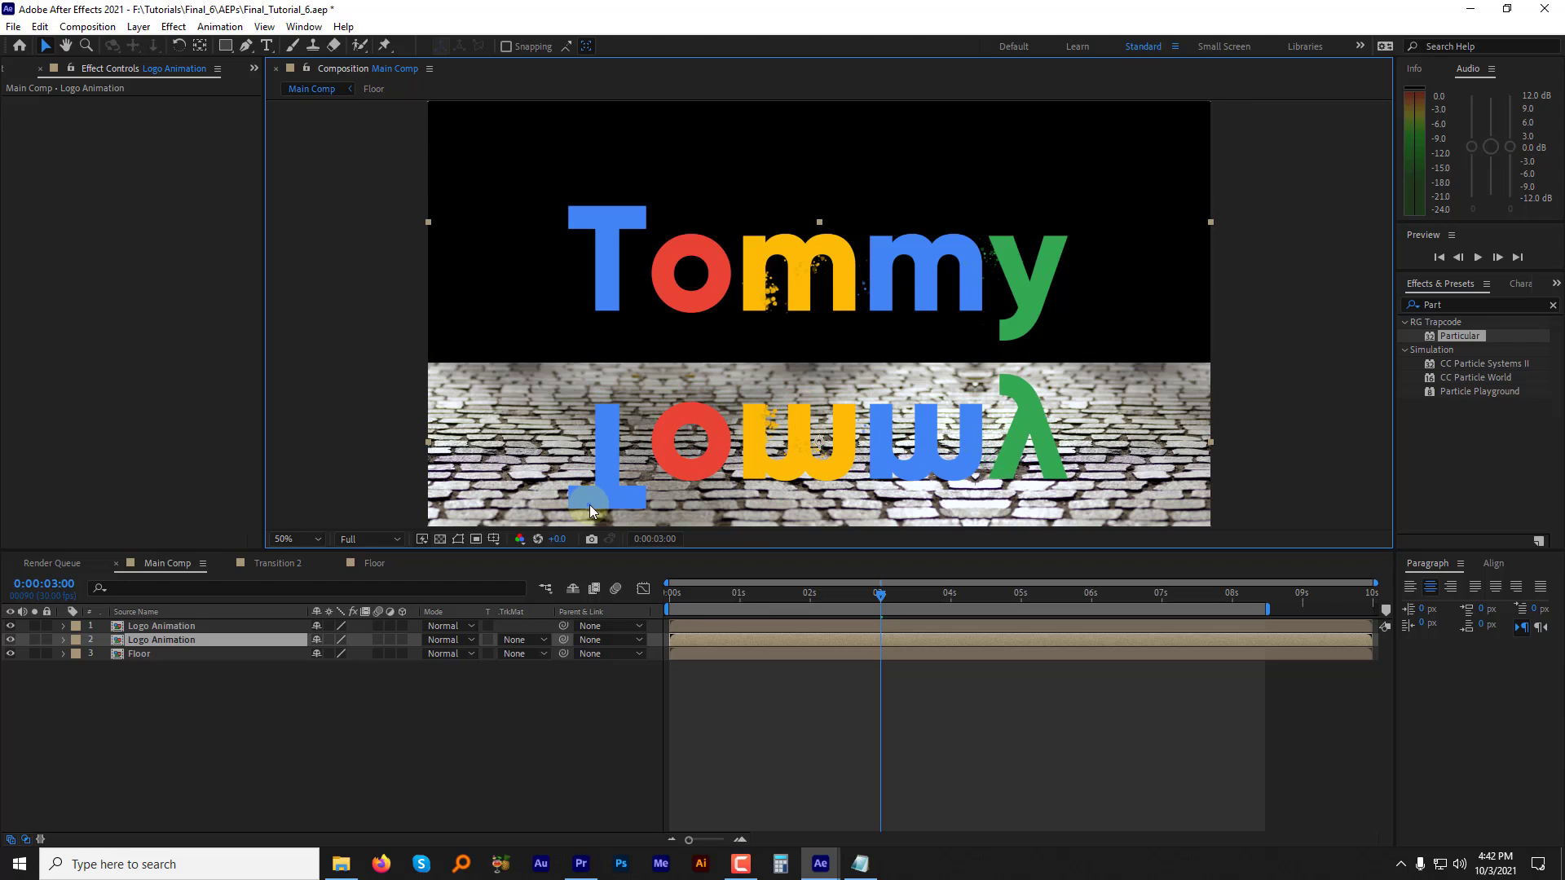
Step: Turn on the 3D switch for both Logo Animation layers
left_click(403, 626)
left_click(404, 640)
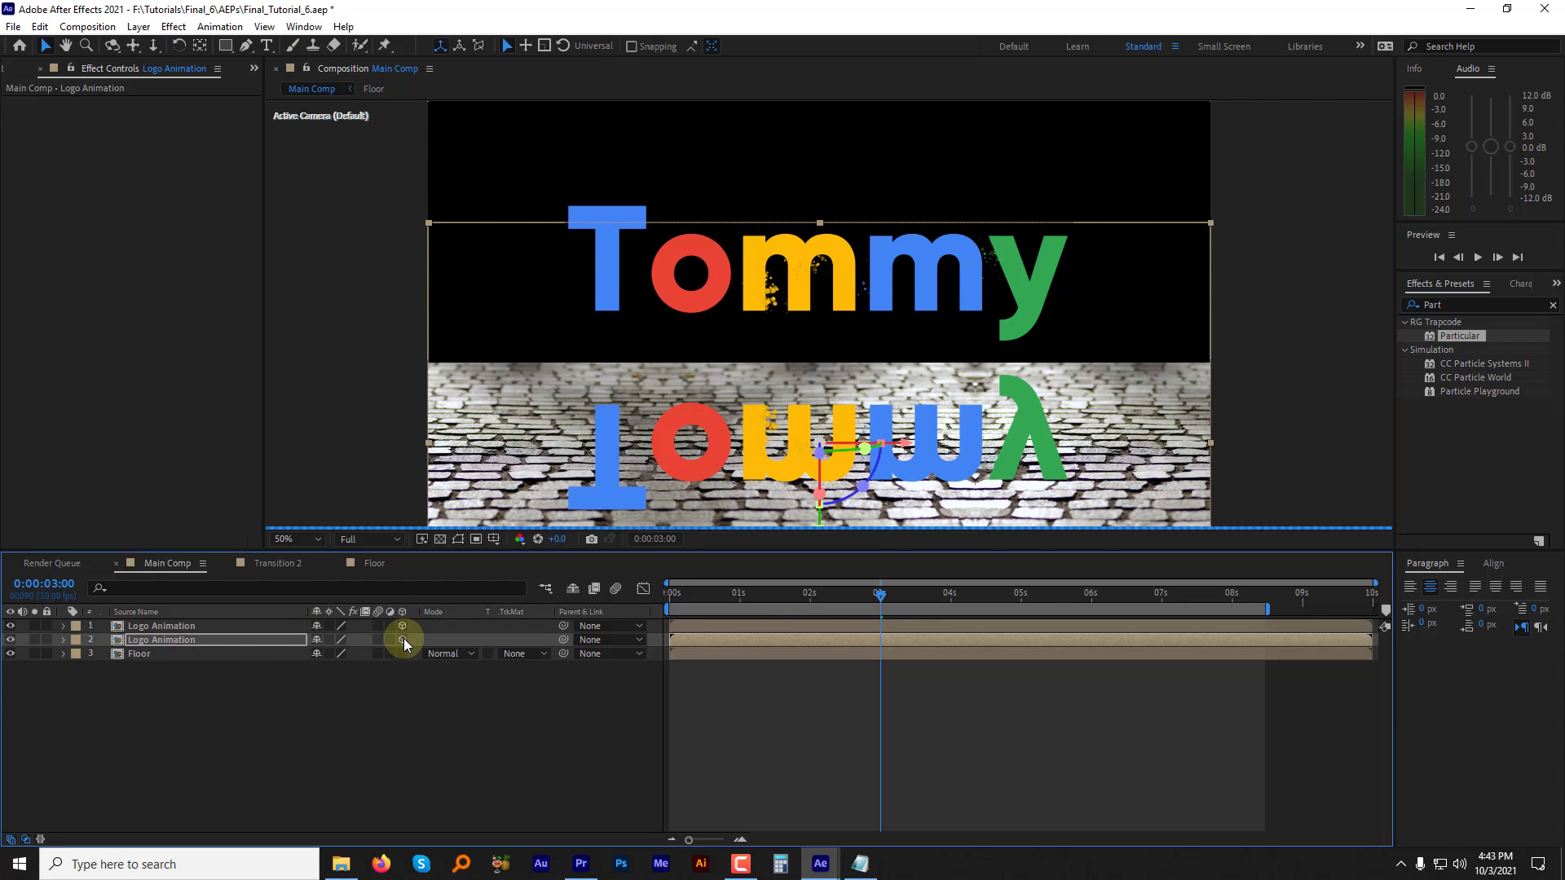
left_click(544, 481)
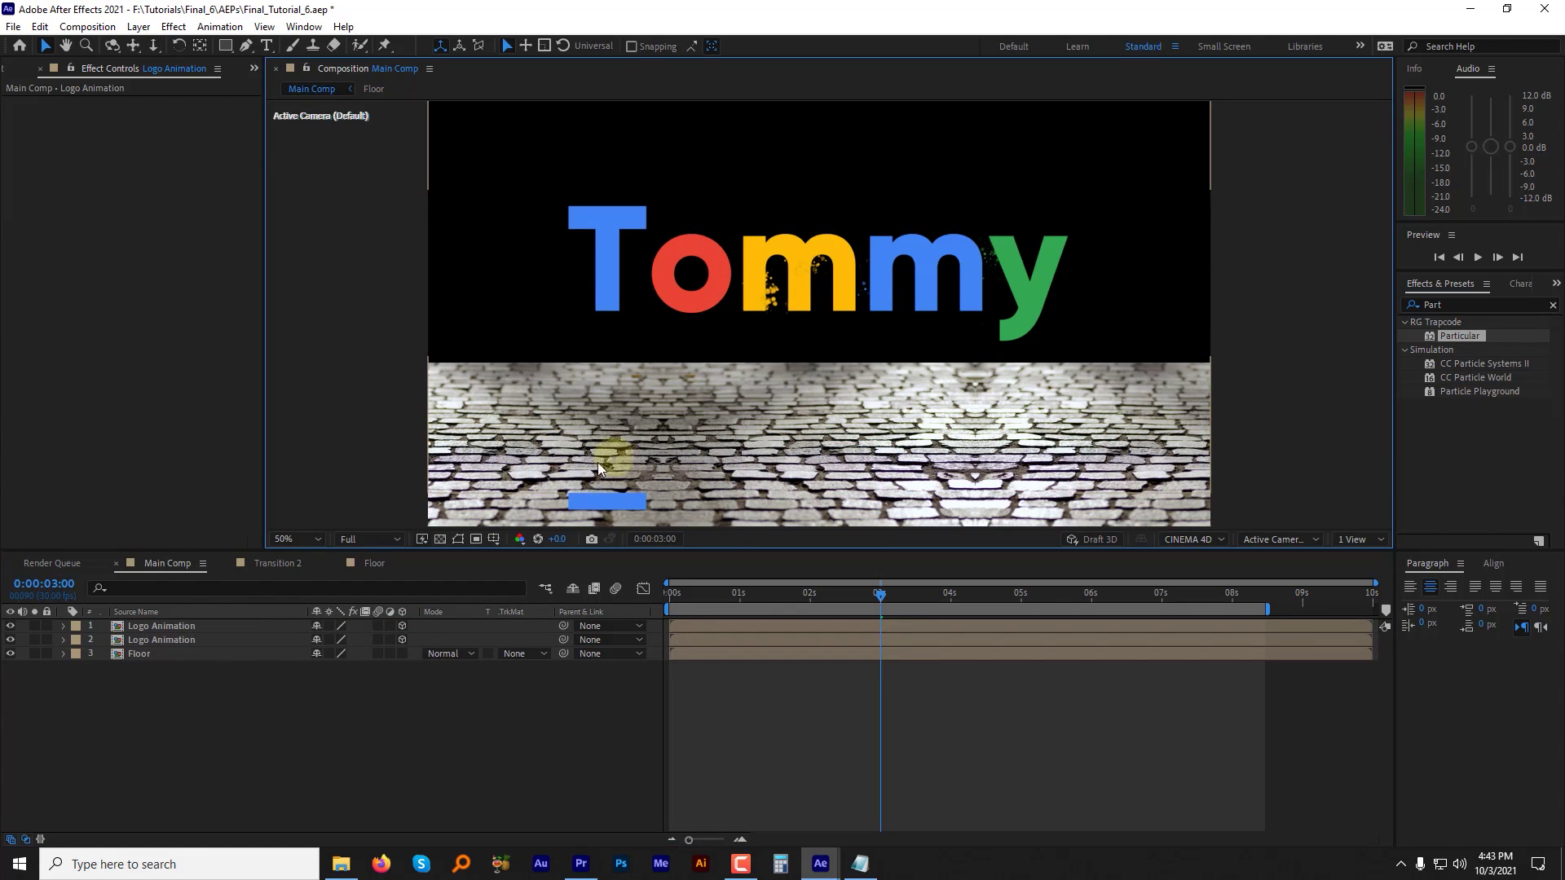
Step: Add an adjustment layer named 'Compound Blur' and place it between the logo and its reflection
left_click(134, 27)
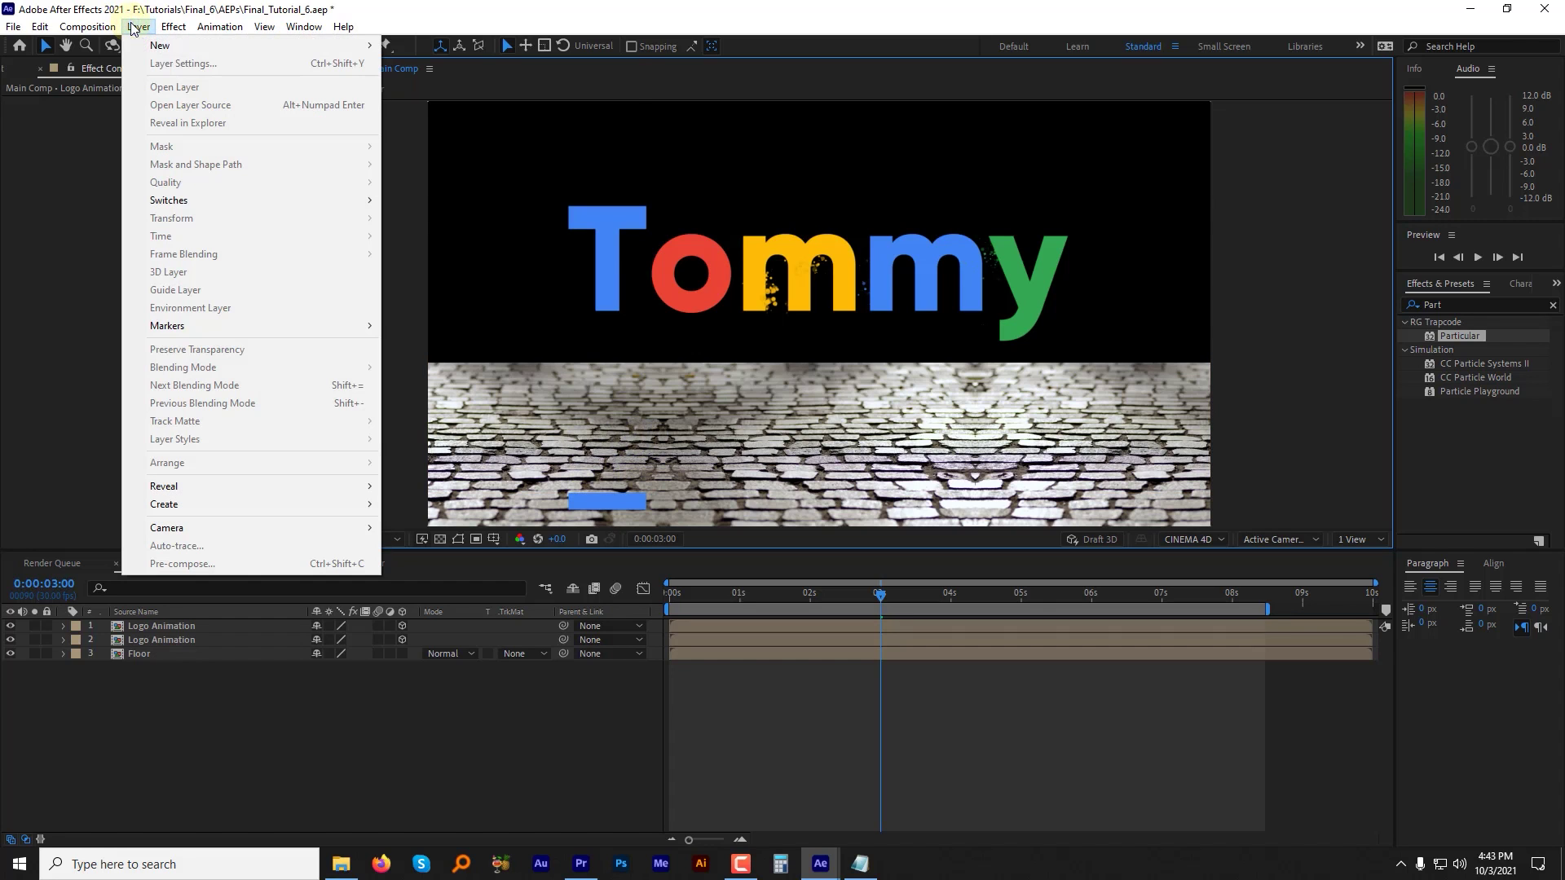
mouse_move(163, 45)
left_click(453, 154)
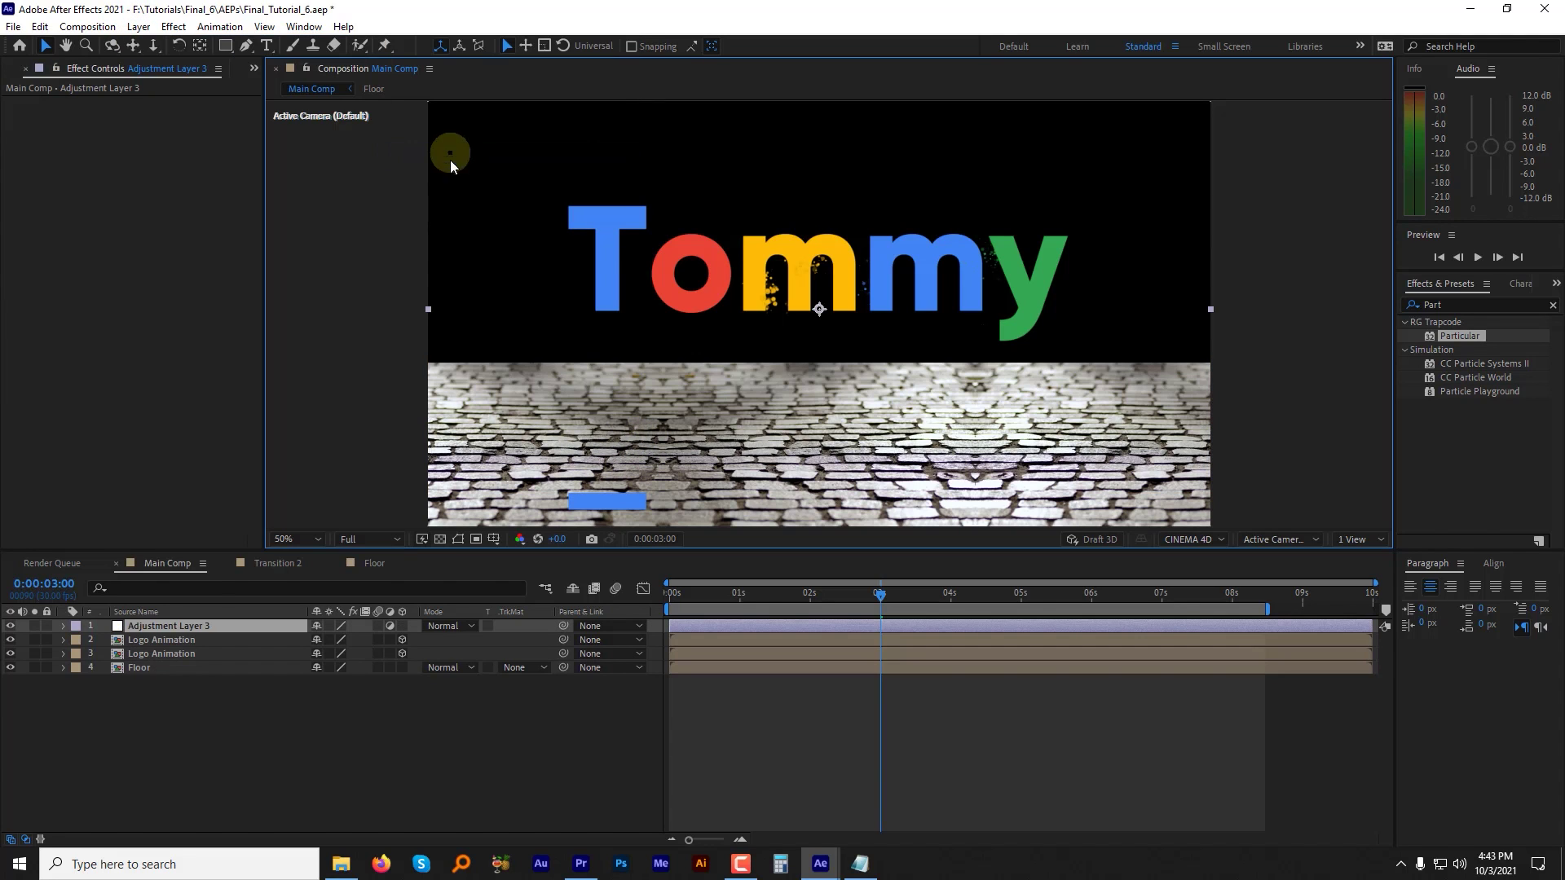
key("Return")
type("Compound Blur")
key("Return")
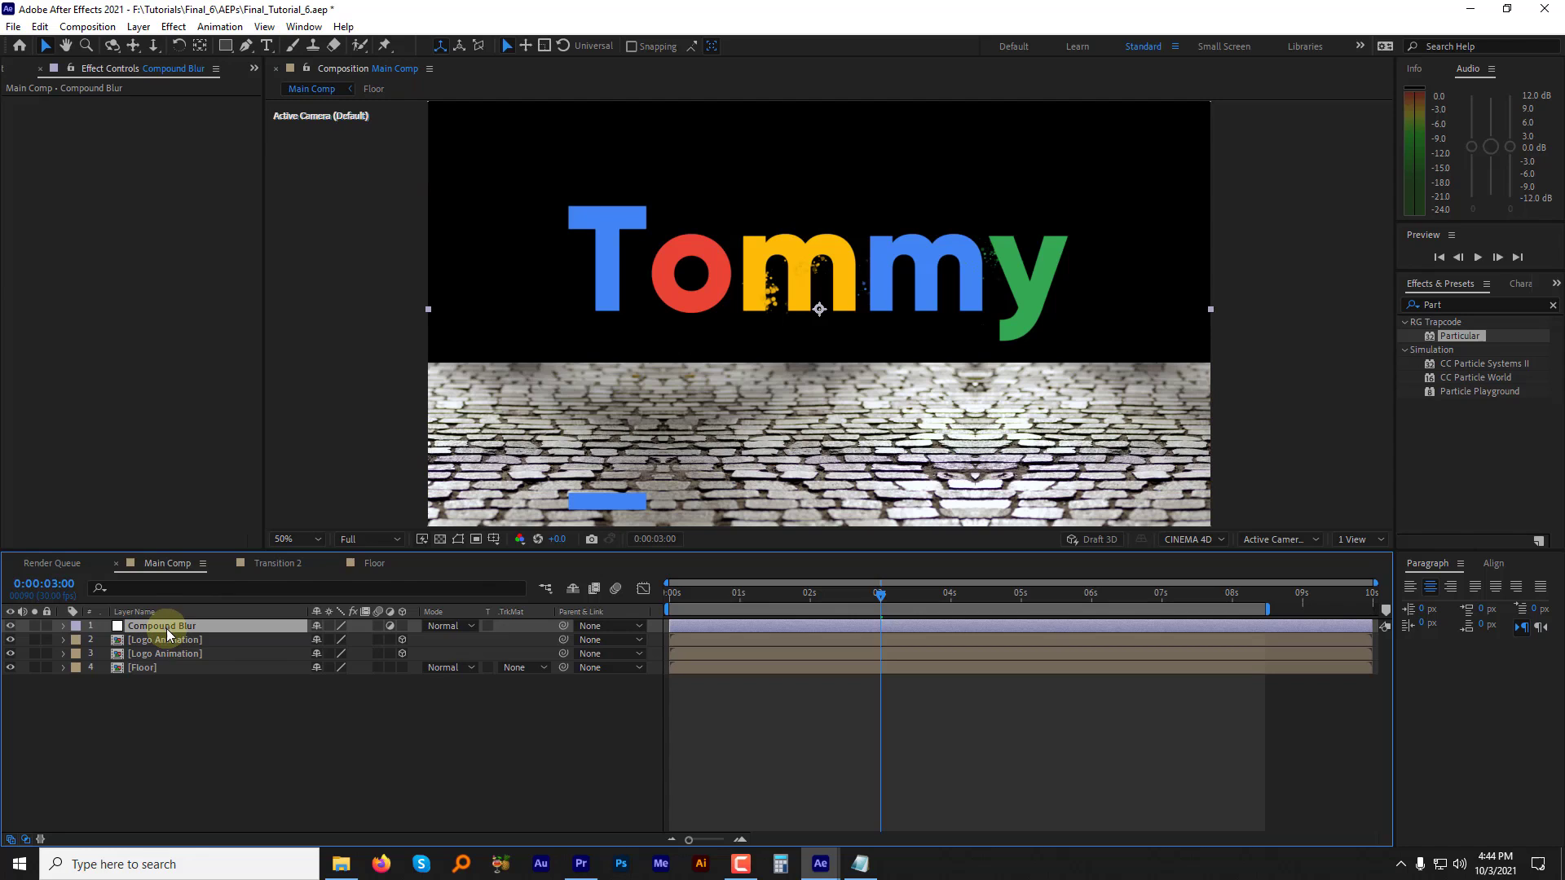
left_click_drag(165, 628, 173, 655)
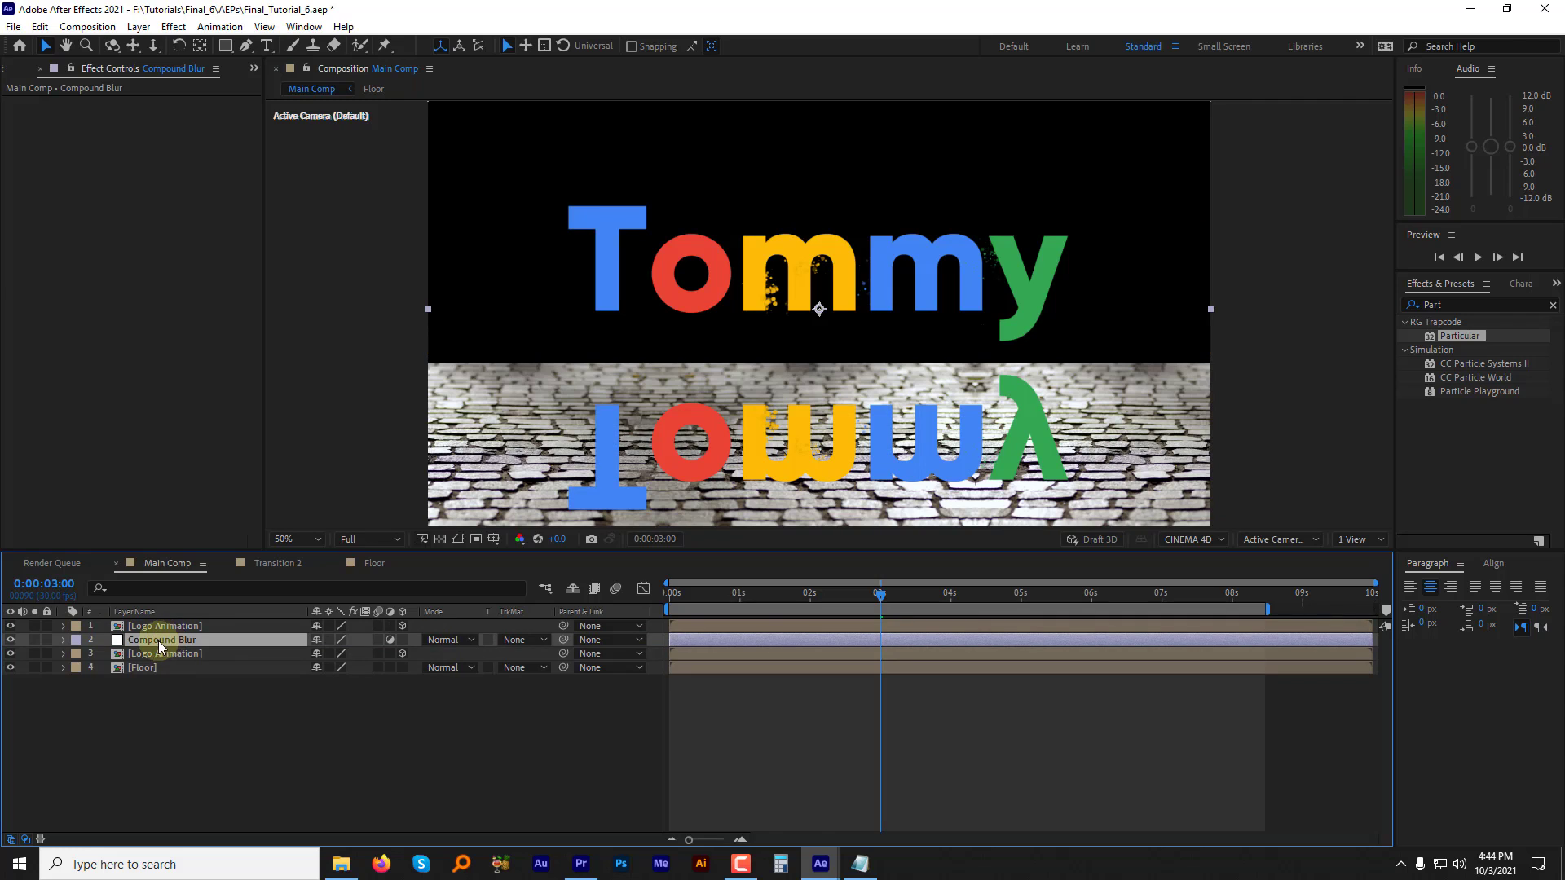
Step: Hide the Floor layer and apply Compound Blur using Floor as blur map, Maximum Blur 100
left_click(10, 667)
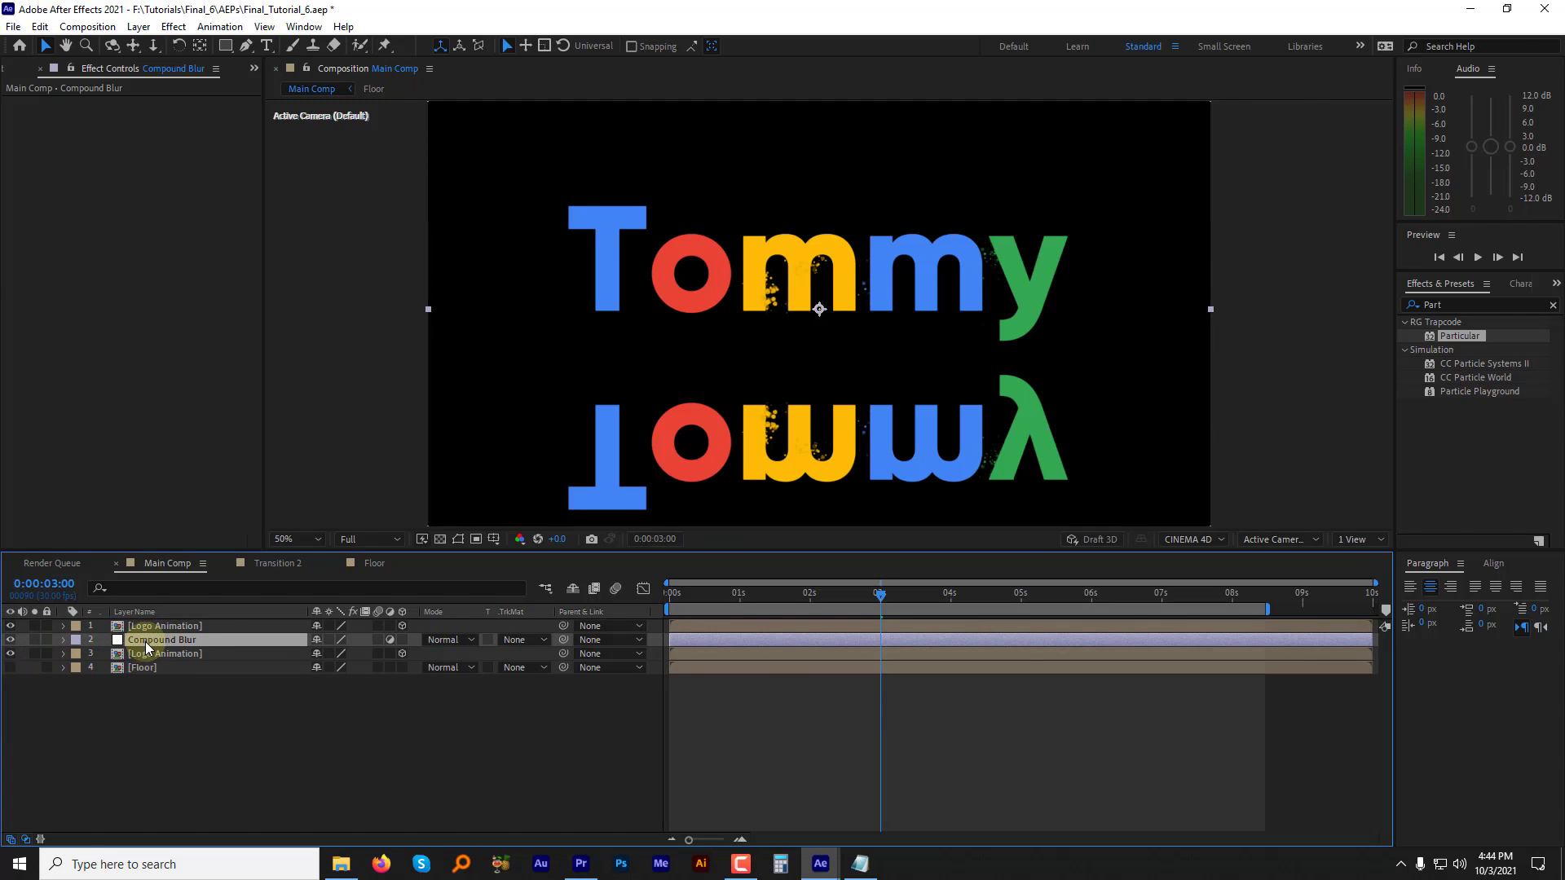
left_click(174, 27)
mouse_move(216, 145)
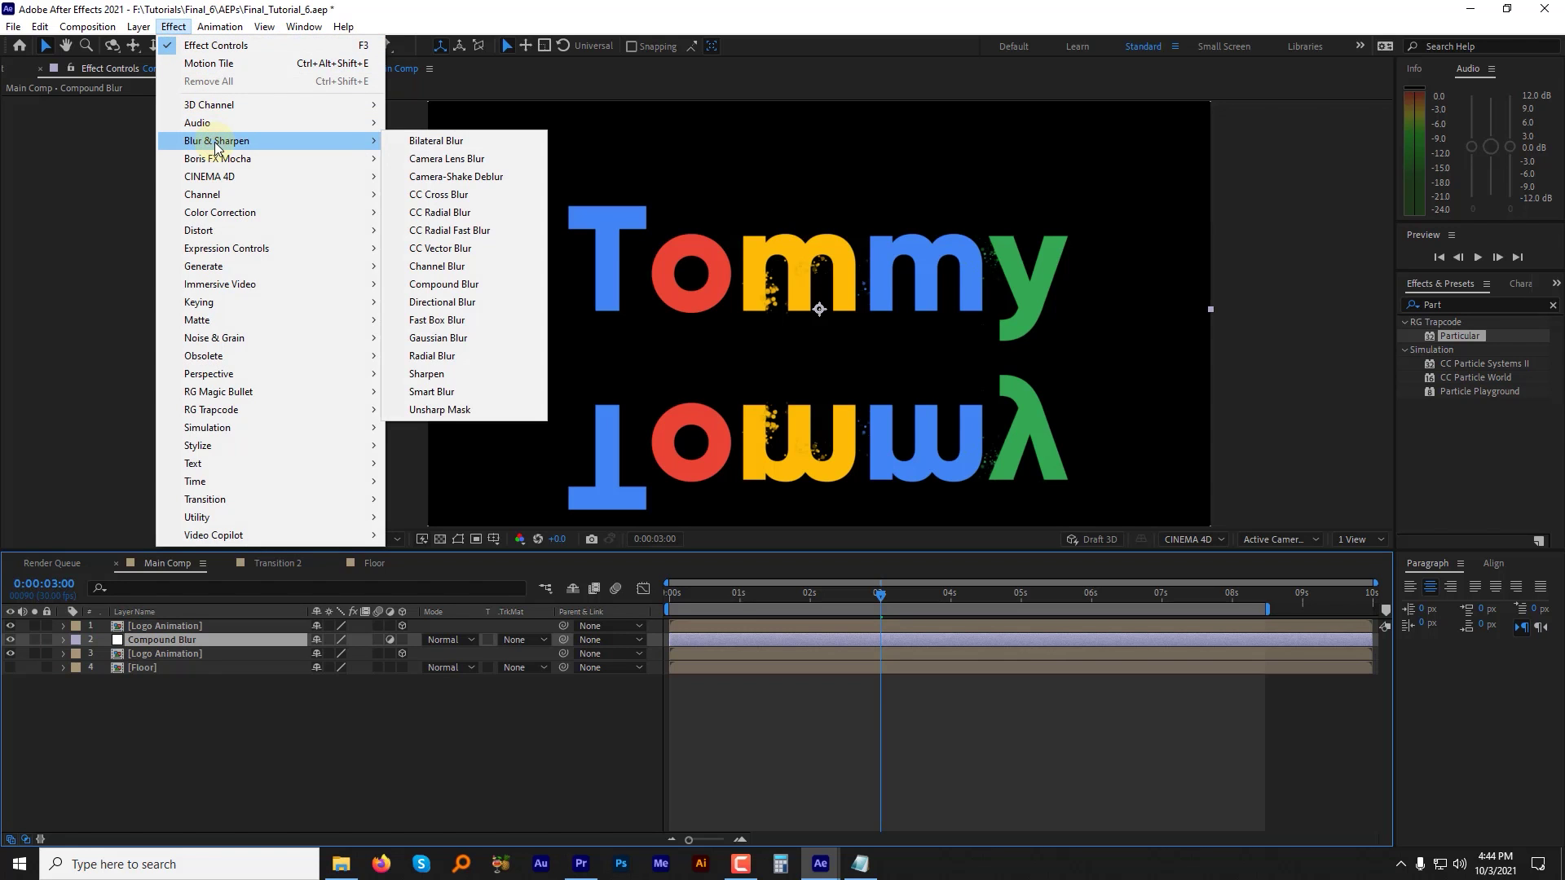
left_click(475, 286)
left_click(167, 118)
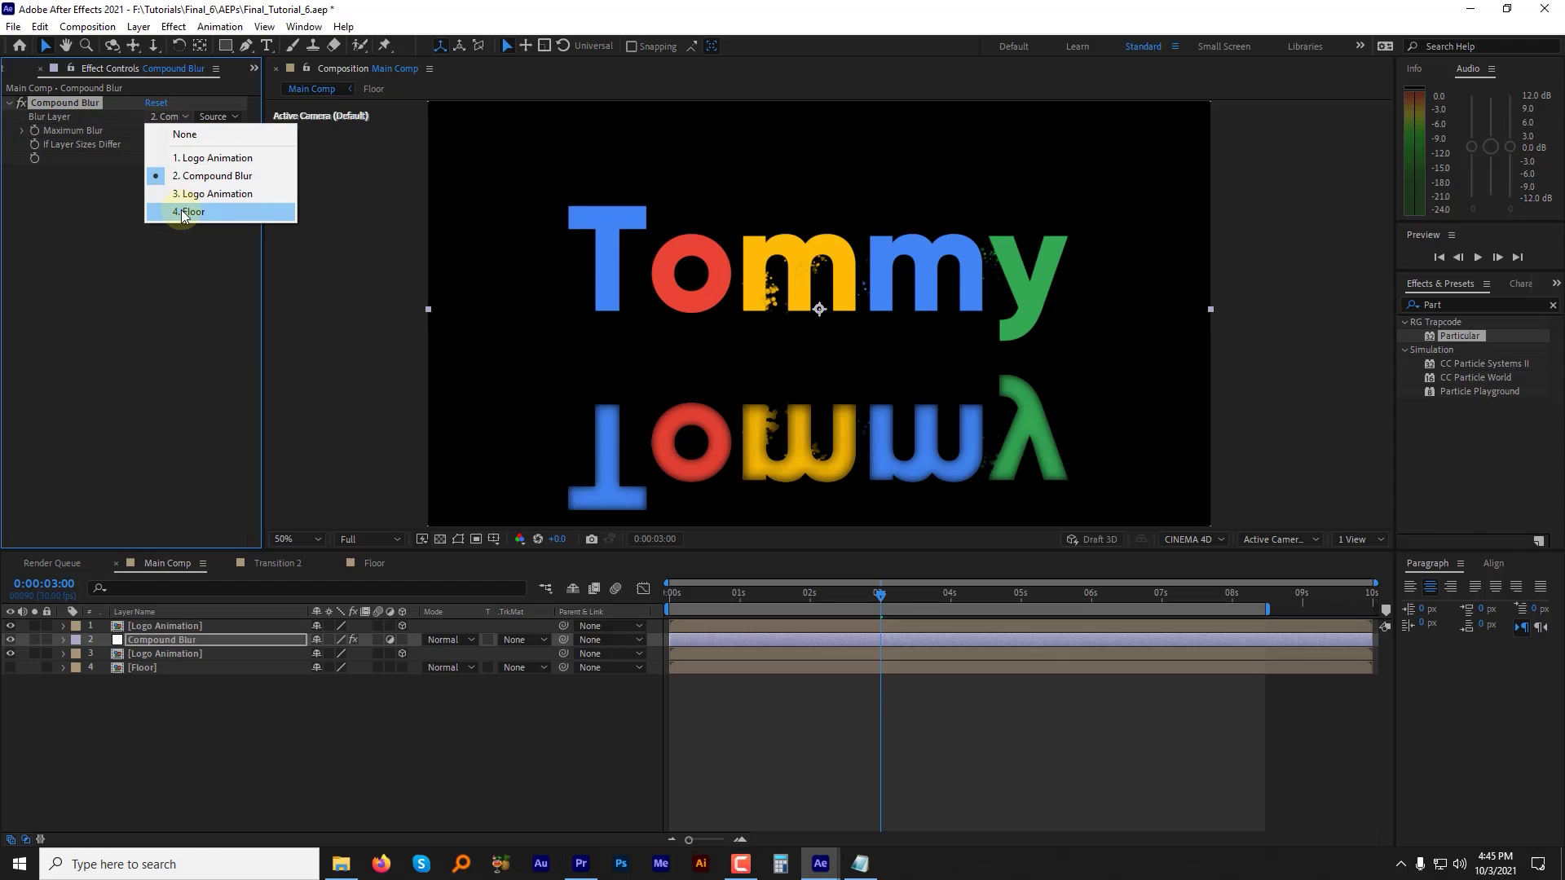
left_click(188, 212)
left_click(154, 132)
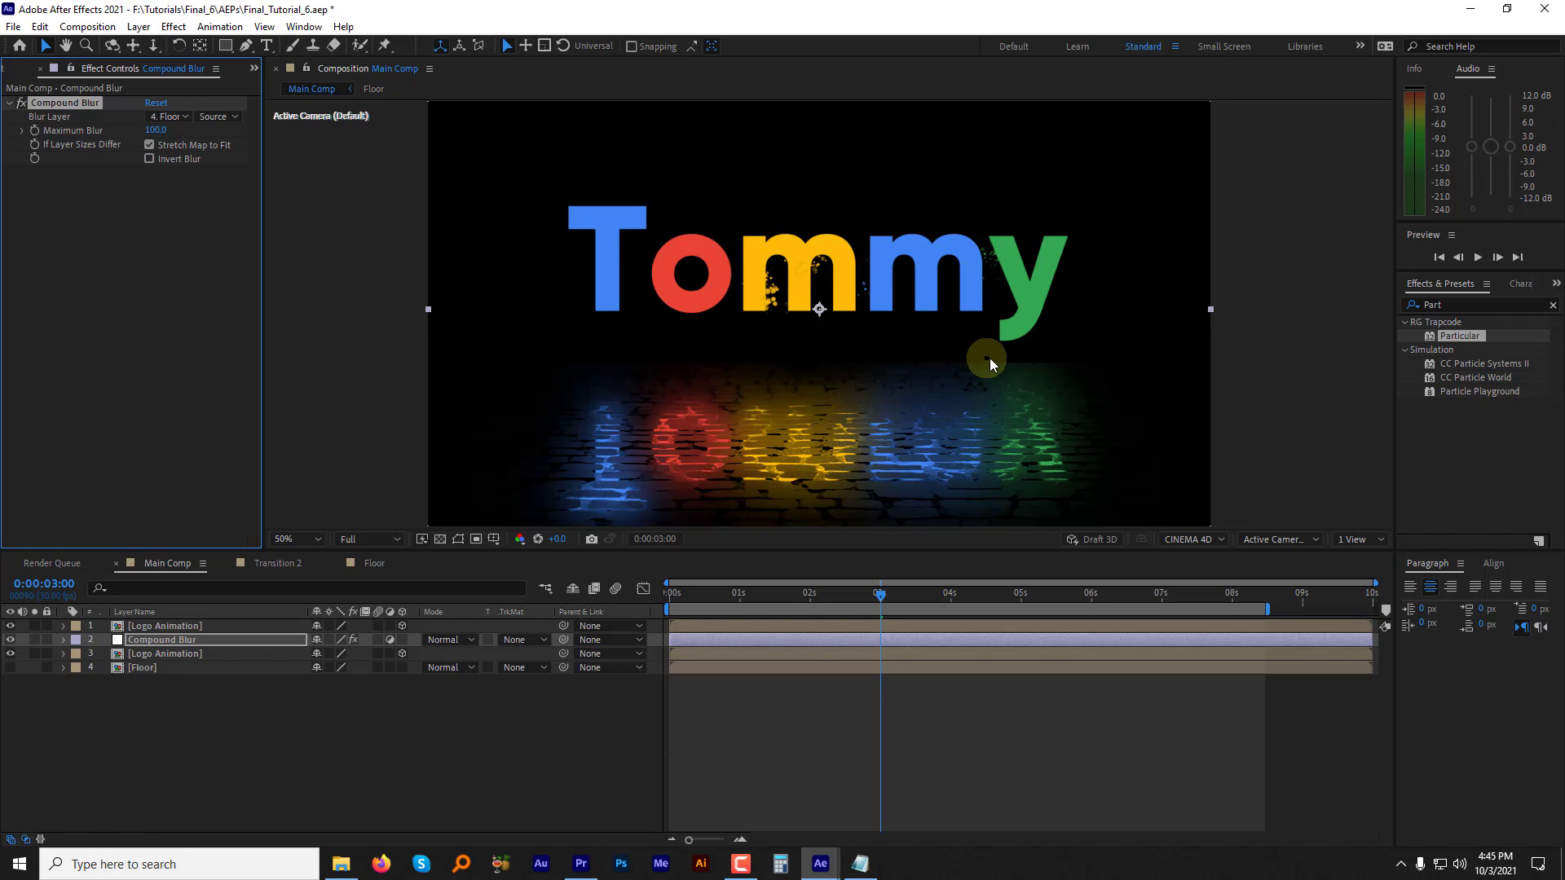
Step: Add an ellipse mask to Compound Blur, flatten it over the reflection and feather it 22 pixels
left_click_drag(226, 51, 254, 81)
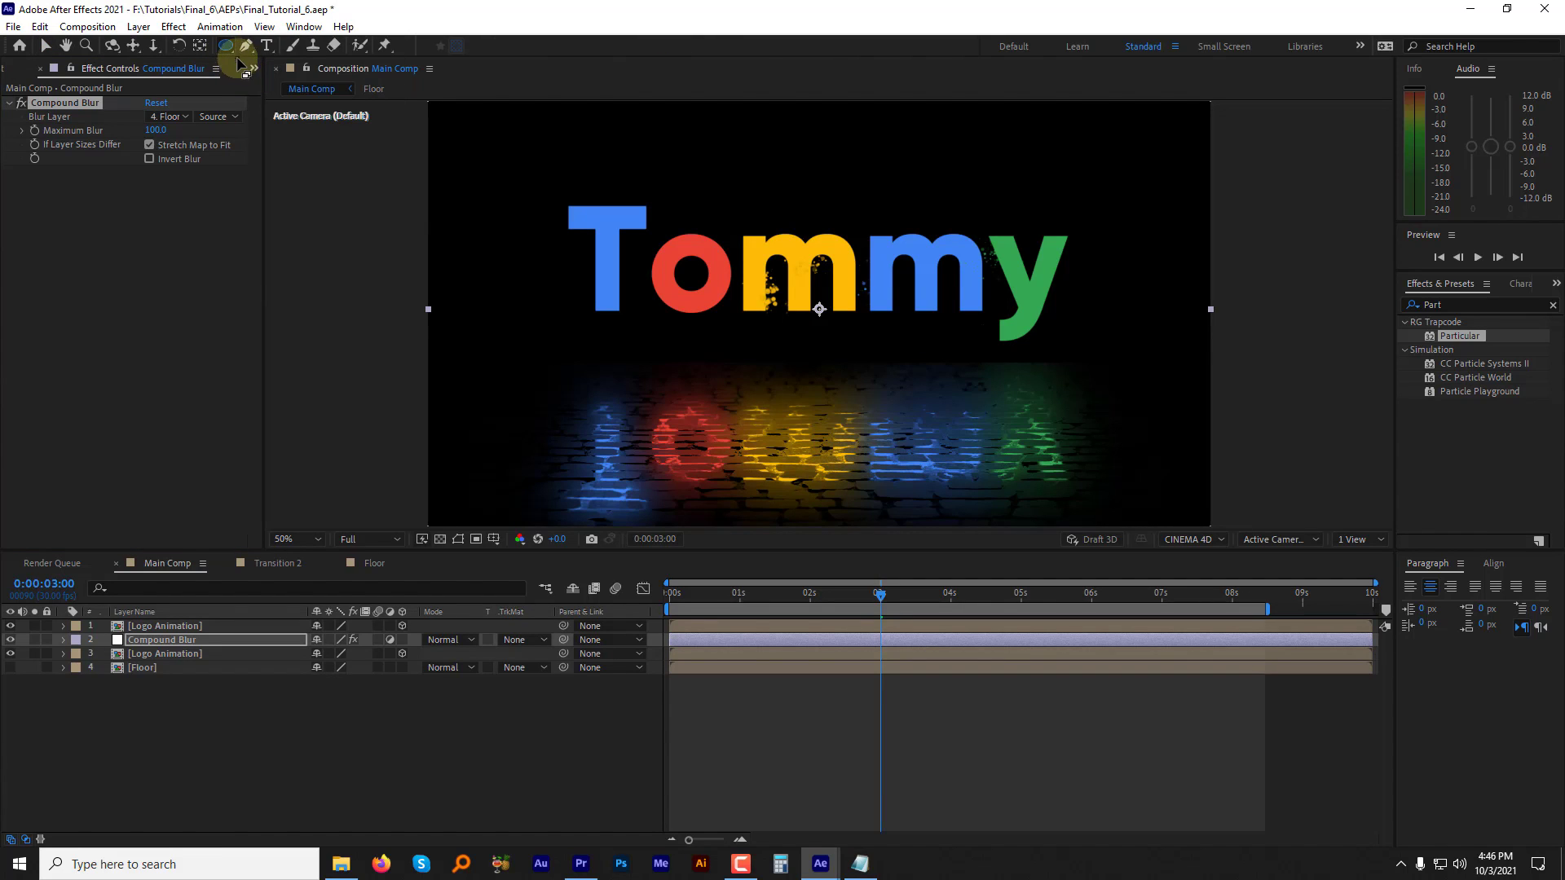
double_click(226, 51)
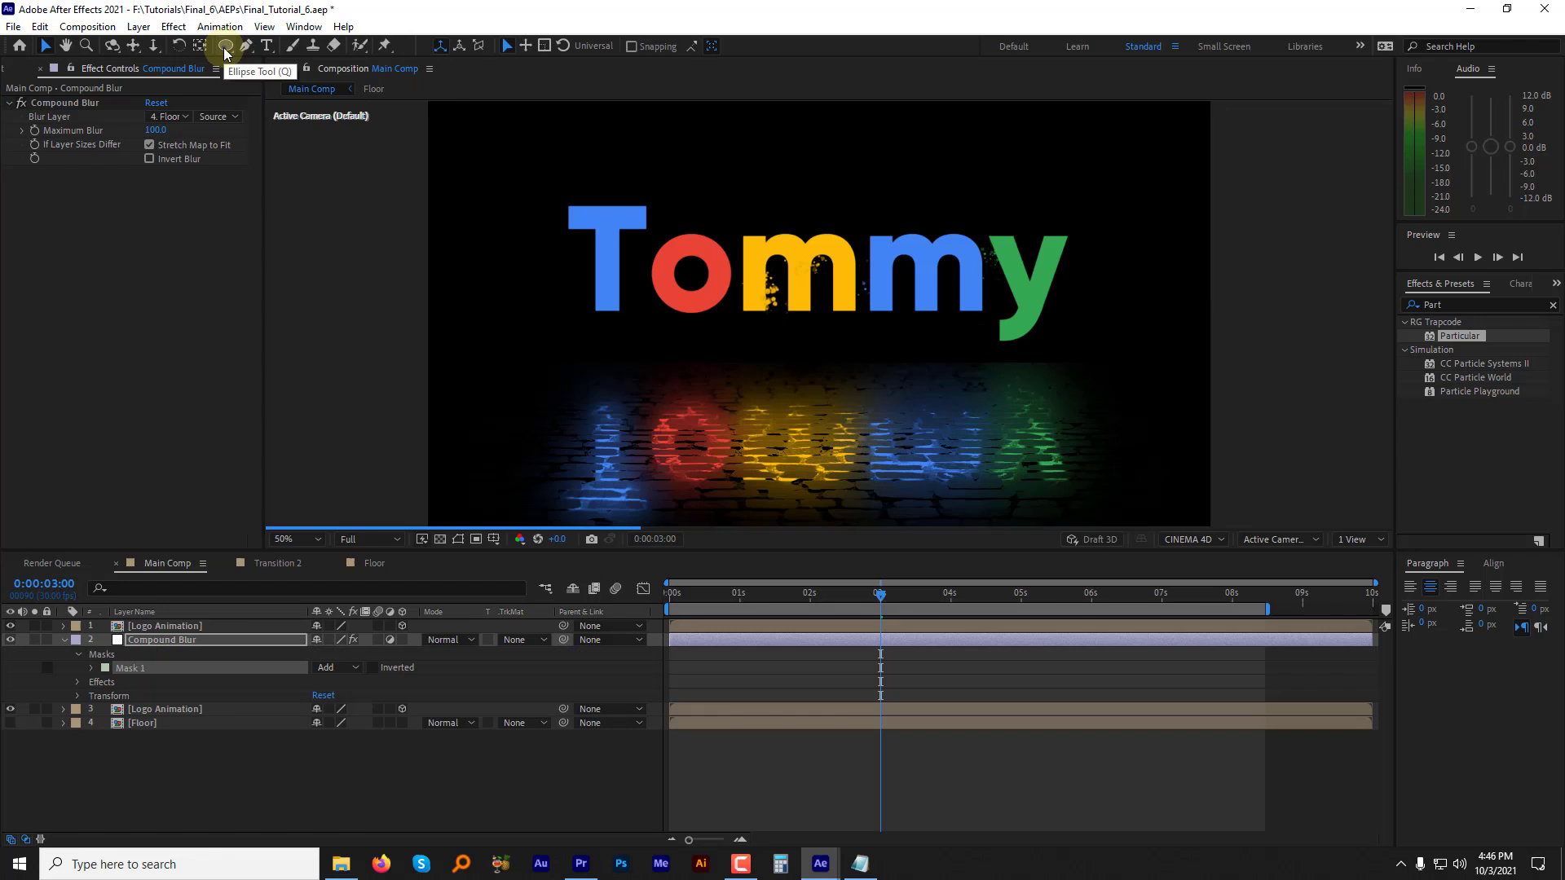
left_click_drag(825, 200, 827, 420)
left_click_drag(330, 695, 334, 696)
left_click(459, 507)
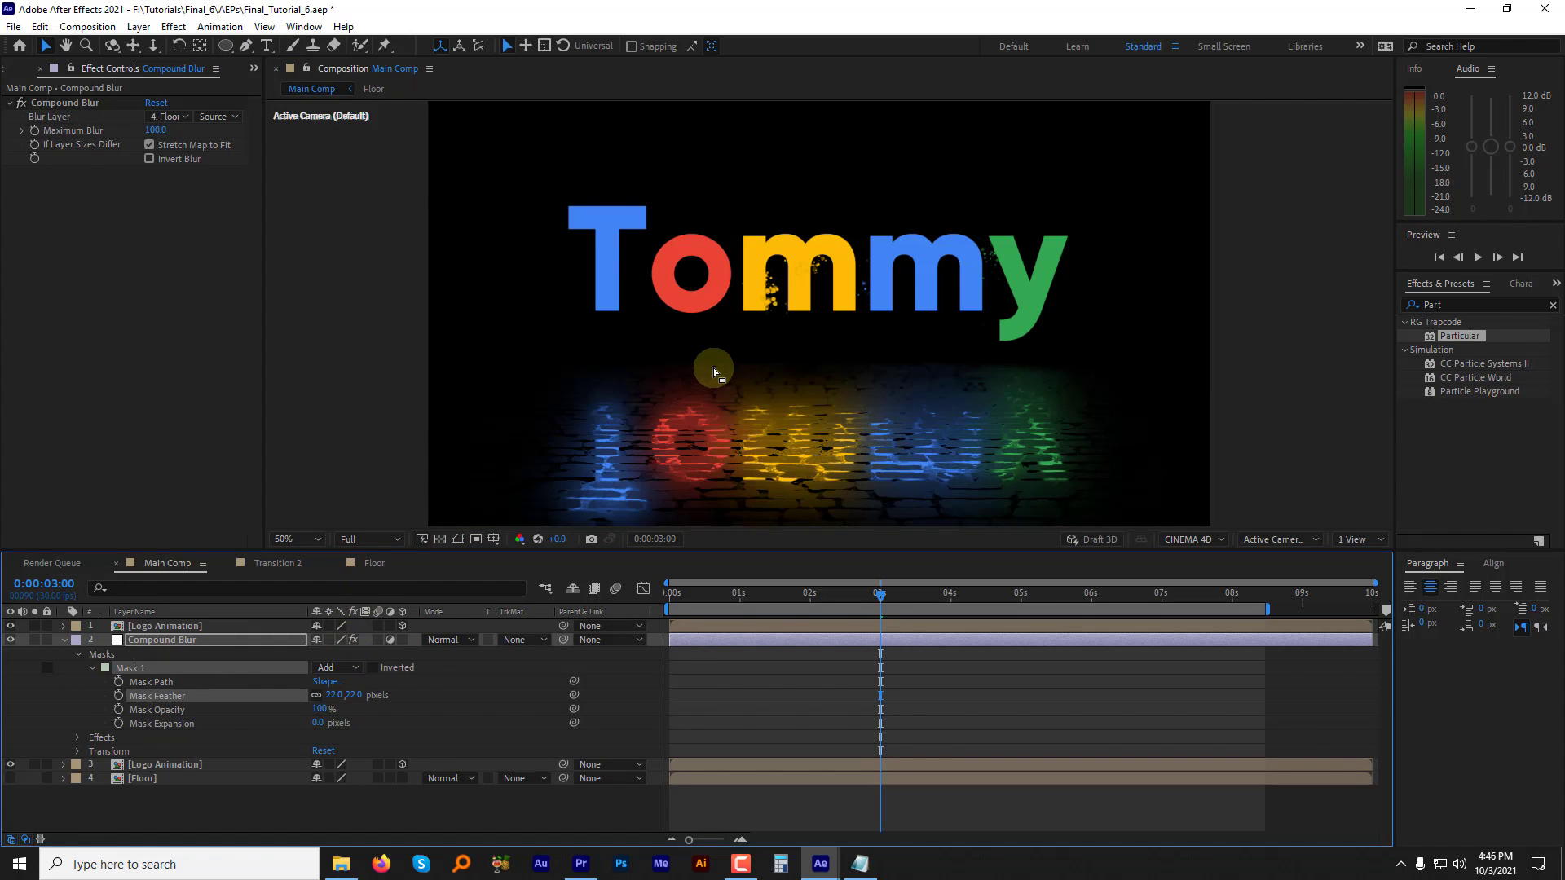
key("Home")
key("u")
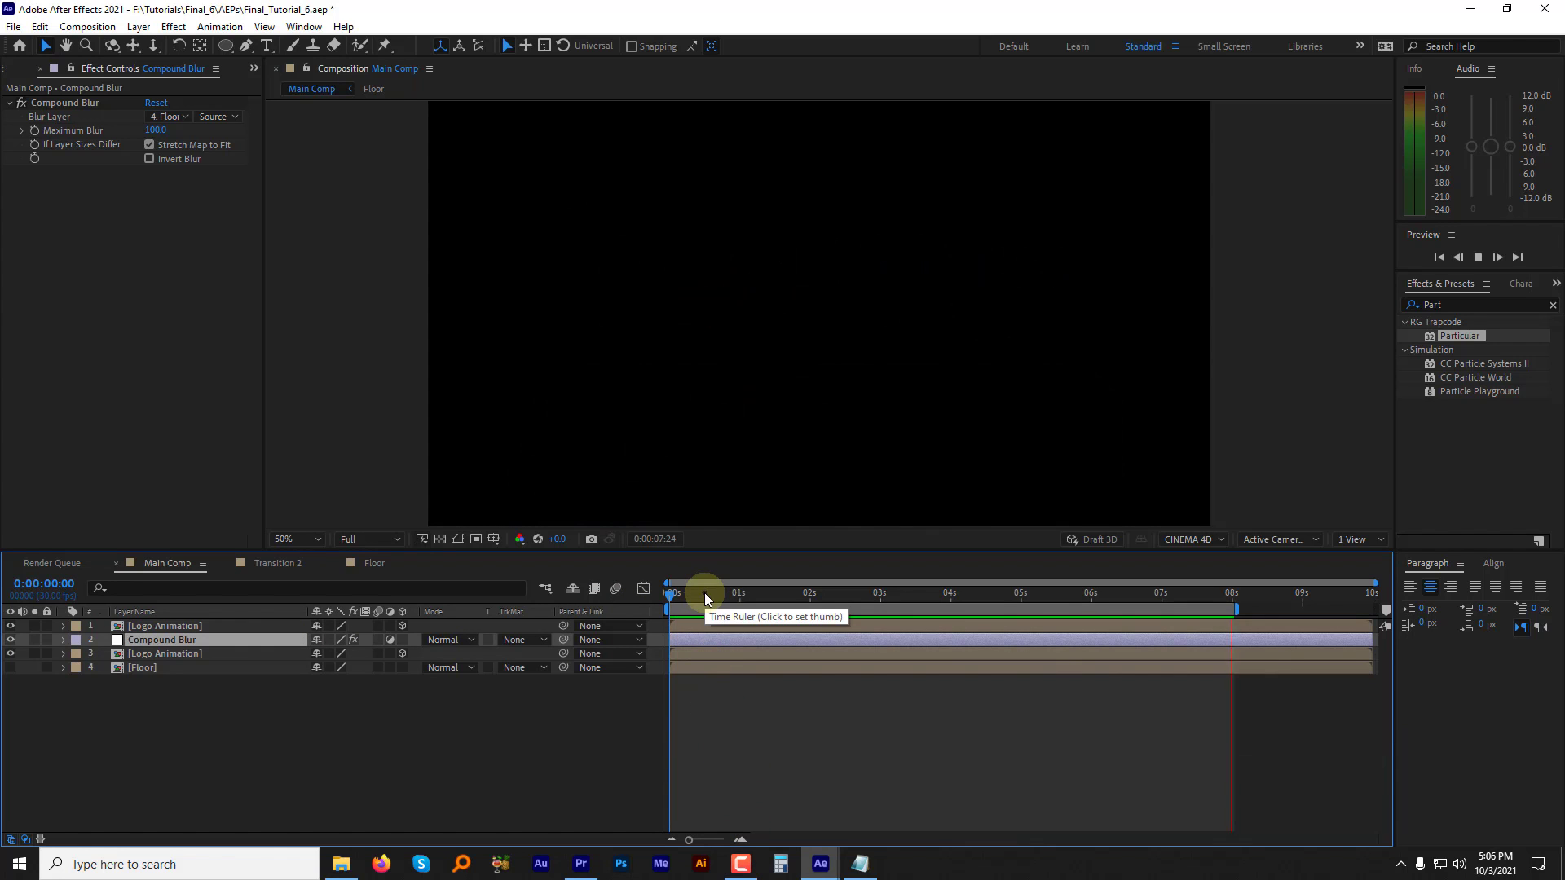
Step: Play the Main Comp preview to watch Tommy form above its blurred floor reflection
key("space")
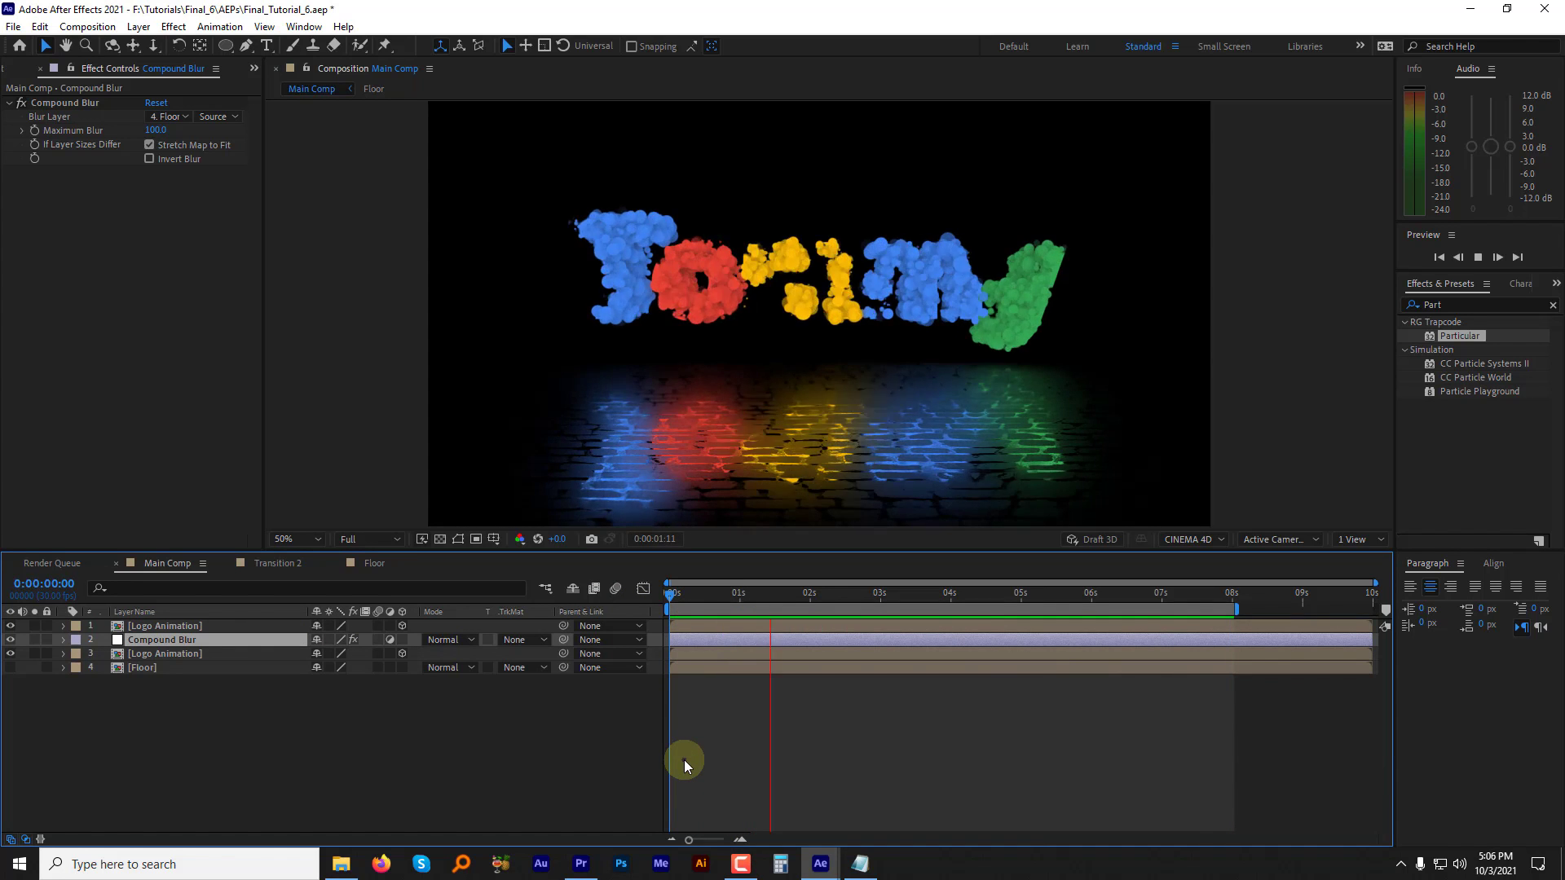